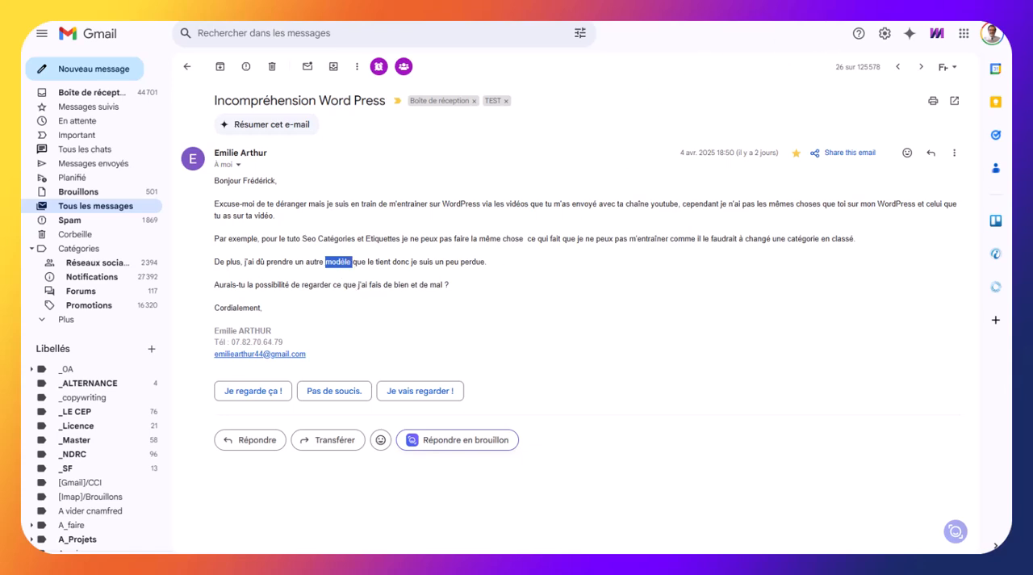
Switch to the WordPress dashboard and activate the installed Astra theme
{"action": "left_click", "coordinate": [855, 7]}
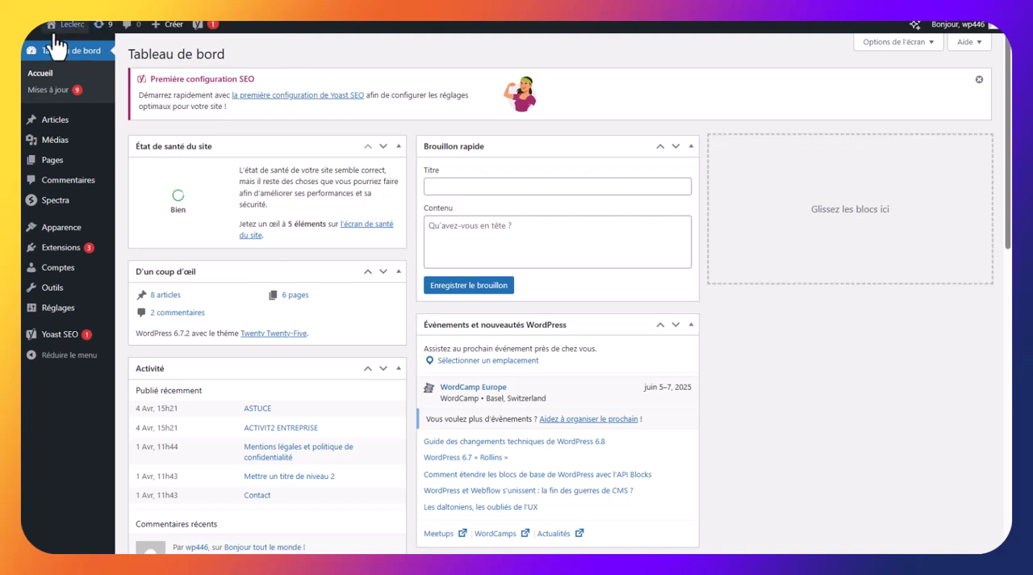
{"action": "mouse_move", "coordinate": [53, 36]}
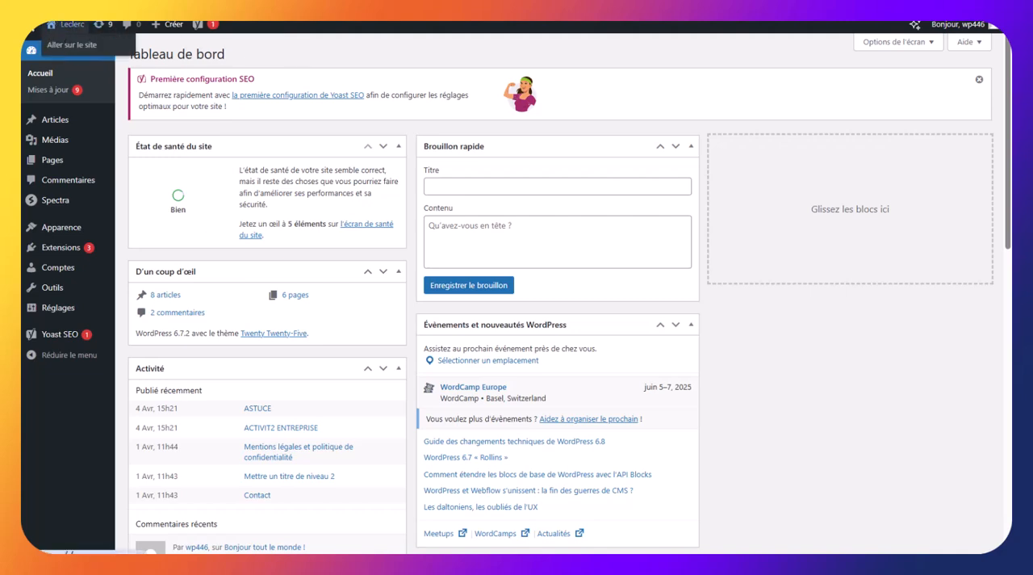
{"action": "mouse_move", "coordinate": [50, 229]}
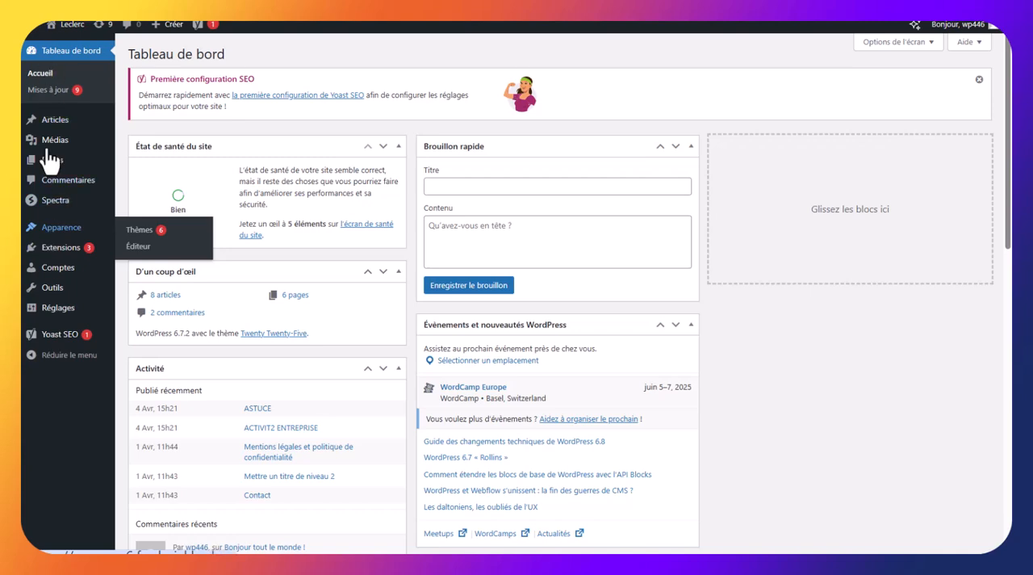
{"action": "left_click", "coordinate": [138, 231]}
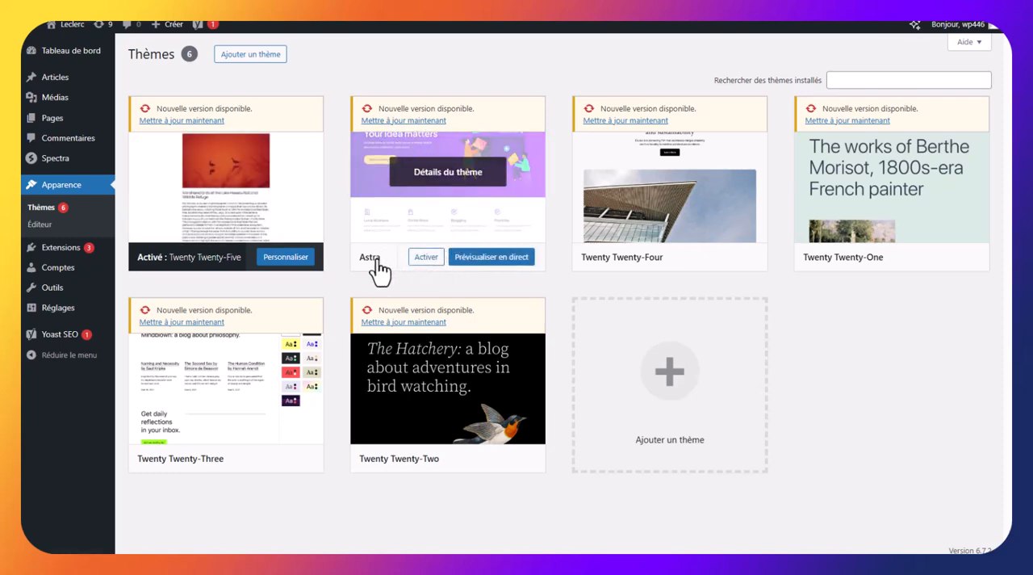
{"action": "left_click", "coordinate": [437, 260]}
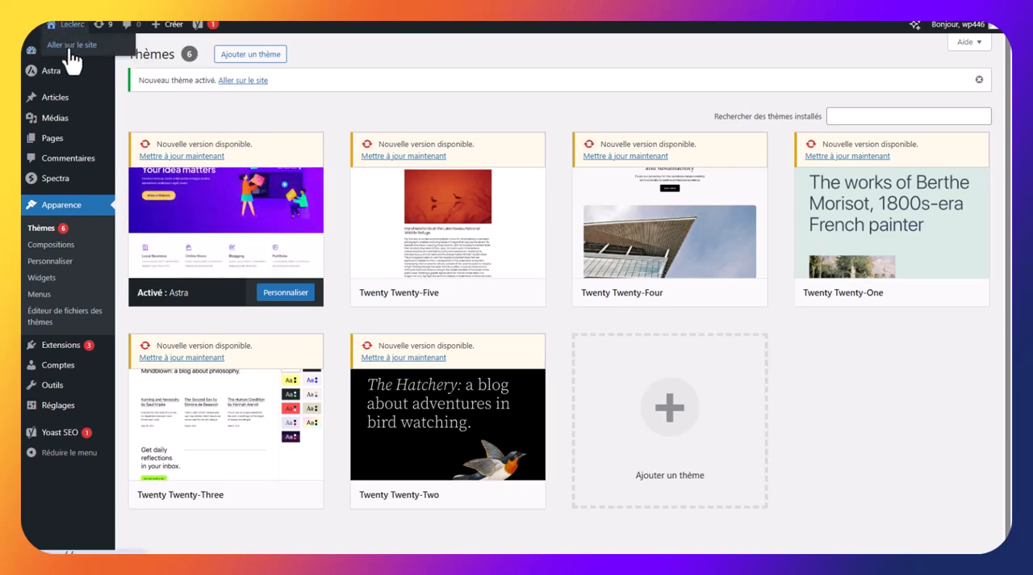
View the public site with the activated theme and return to the WordPress administration area
{"action": "left_click", "coordinate": [72, 46]}
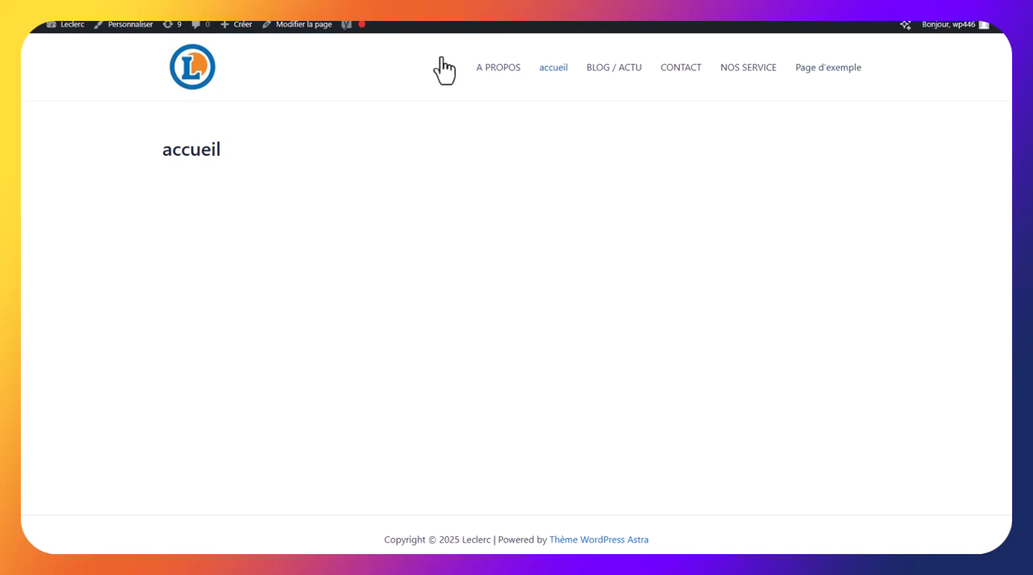
{"action": "mouse_move", "coordinate": [36, 34]}
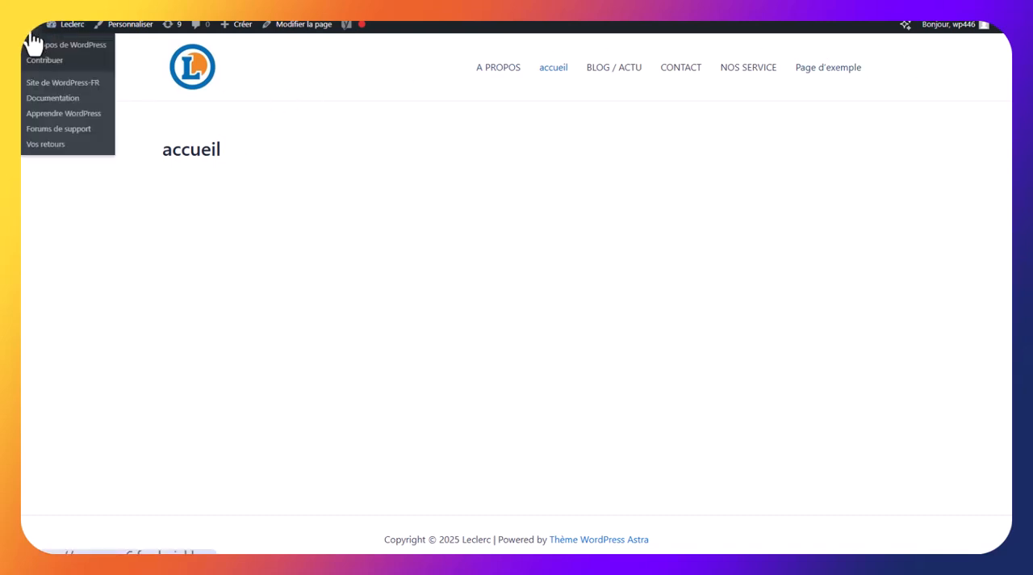
{"action": "left_click", "coordinate": [33, 42]}
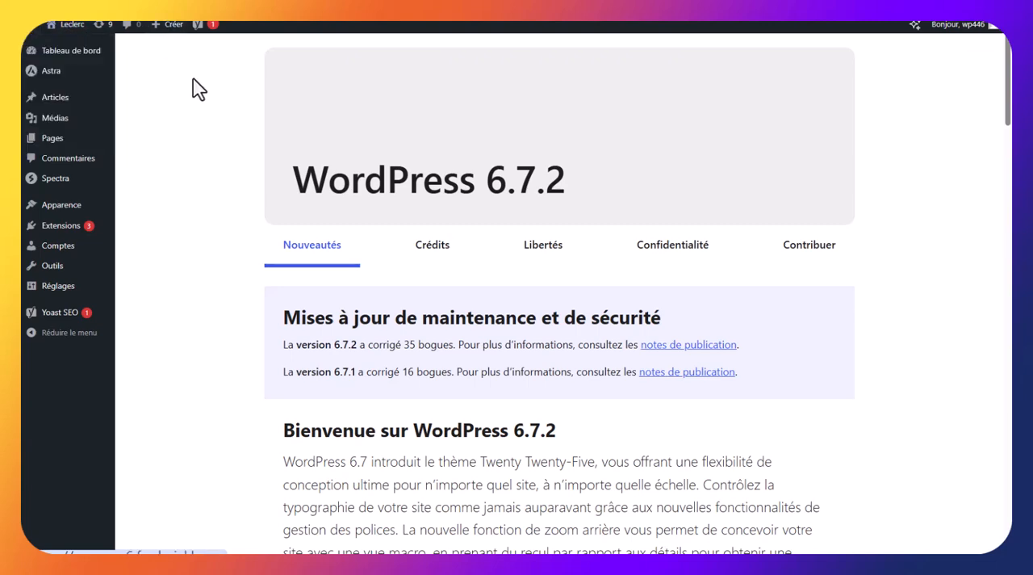
Add a post category named BMW
{"action": "mouse_move", "coordinate": [51, 103]}
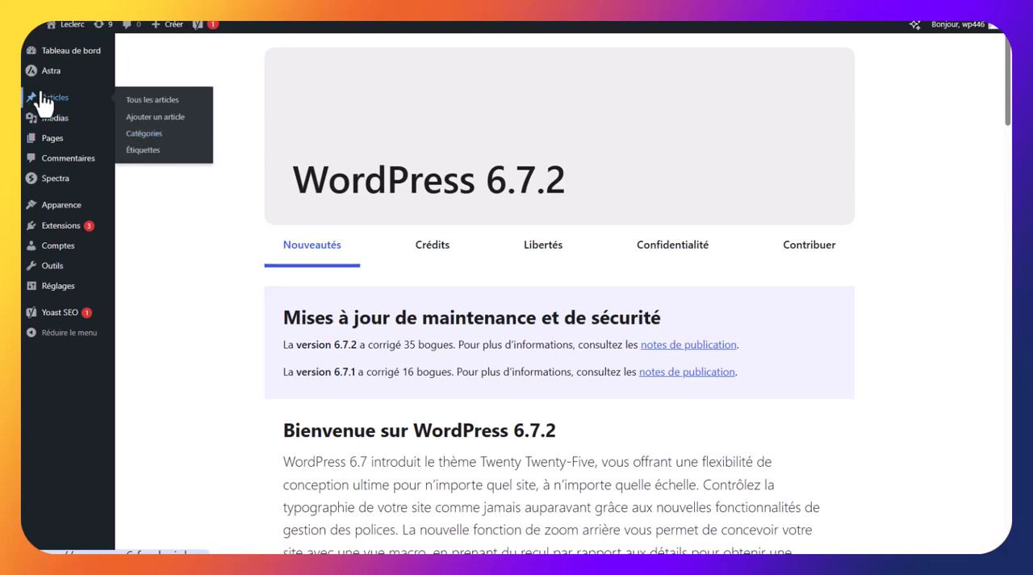
{"action": "left_click", "coordinate": [144, 134]}
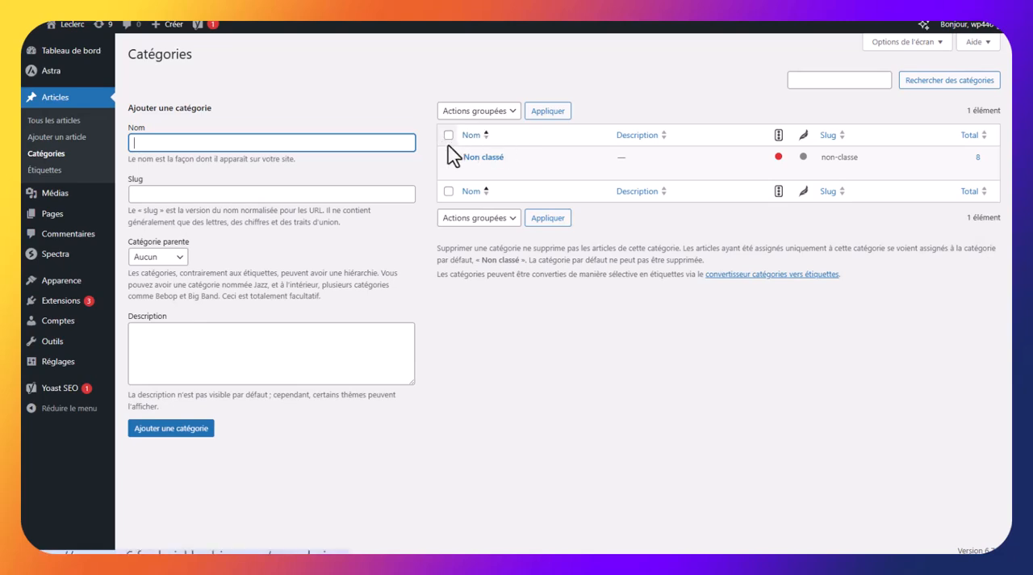
{"action": "mouse_move", "coordinate": [472, 170]}
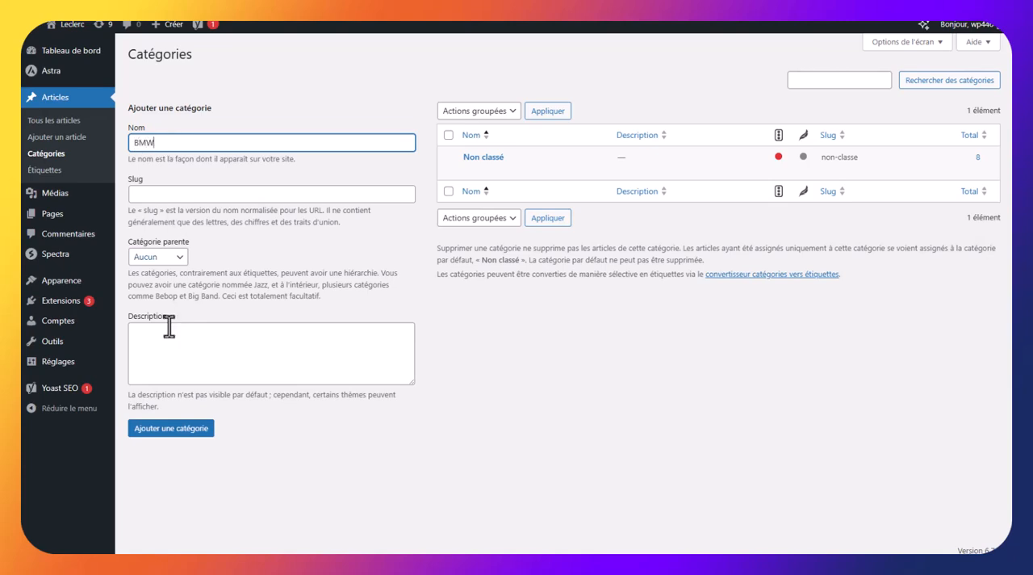
{"action": "left_click", "coordinate": [167, 431]}
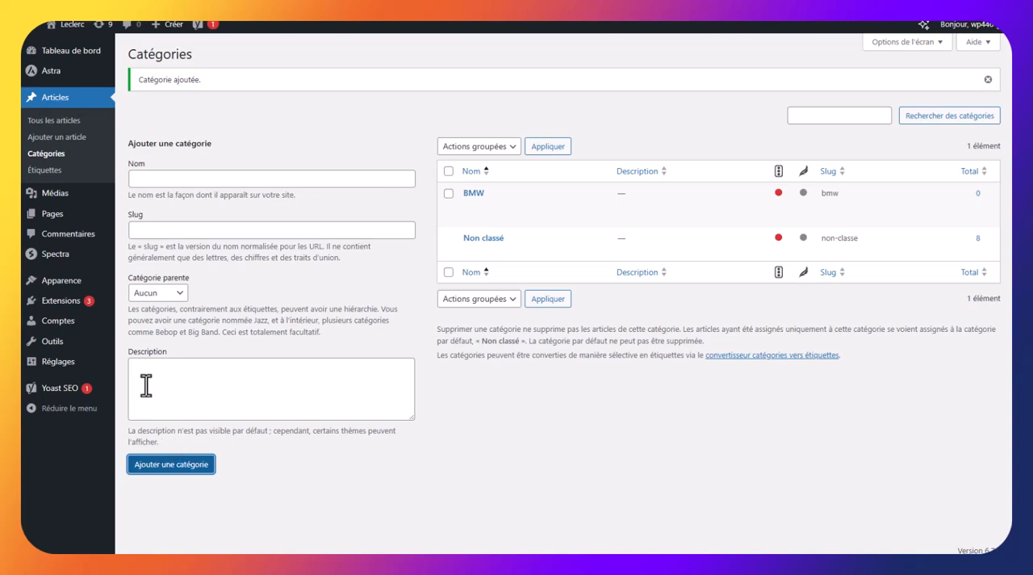
Create a new article titled "Nos dernières voitures"
{"action": "left_click", "coordinate": [58, 122]}
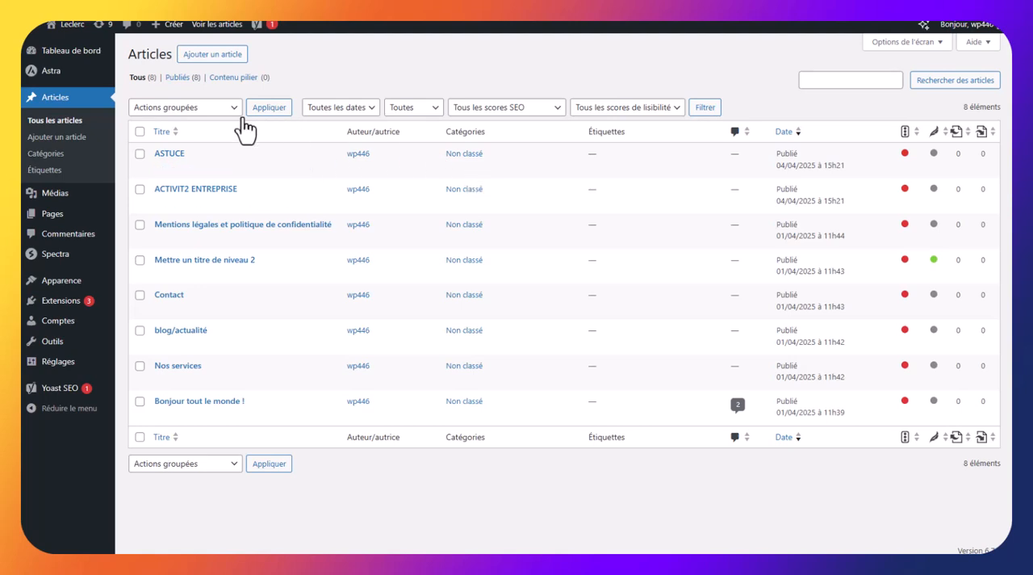
{"action": "left_click", "coordinate": [222, 57]}
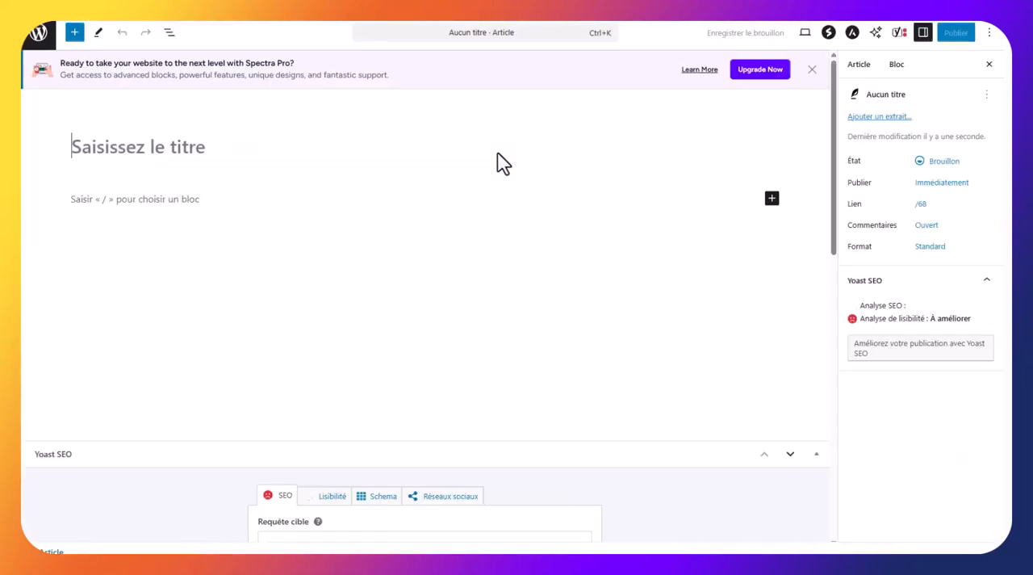
{"action": "type", "text": "N"}
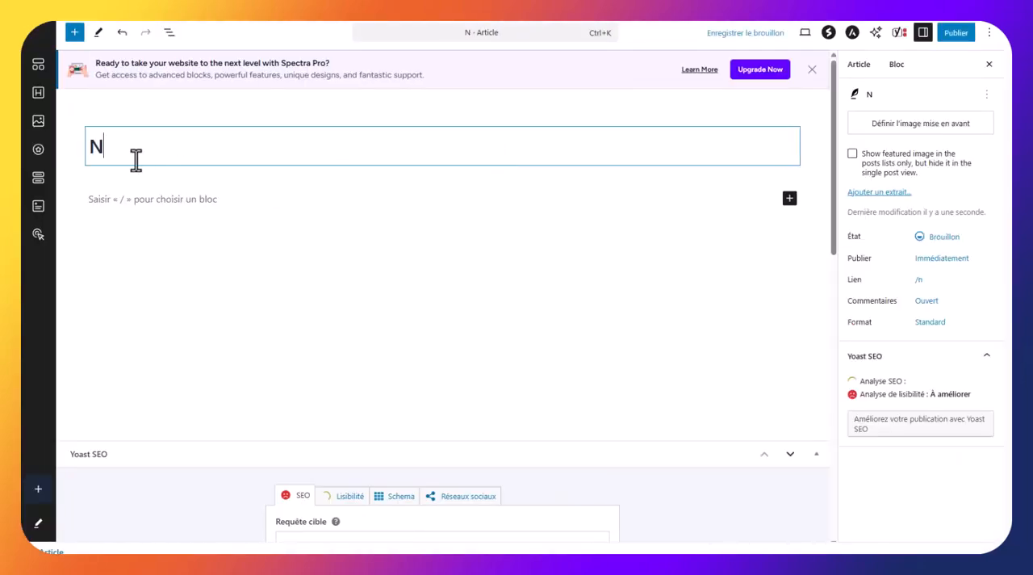
{"action": "type", "text": "os dernières "}
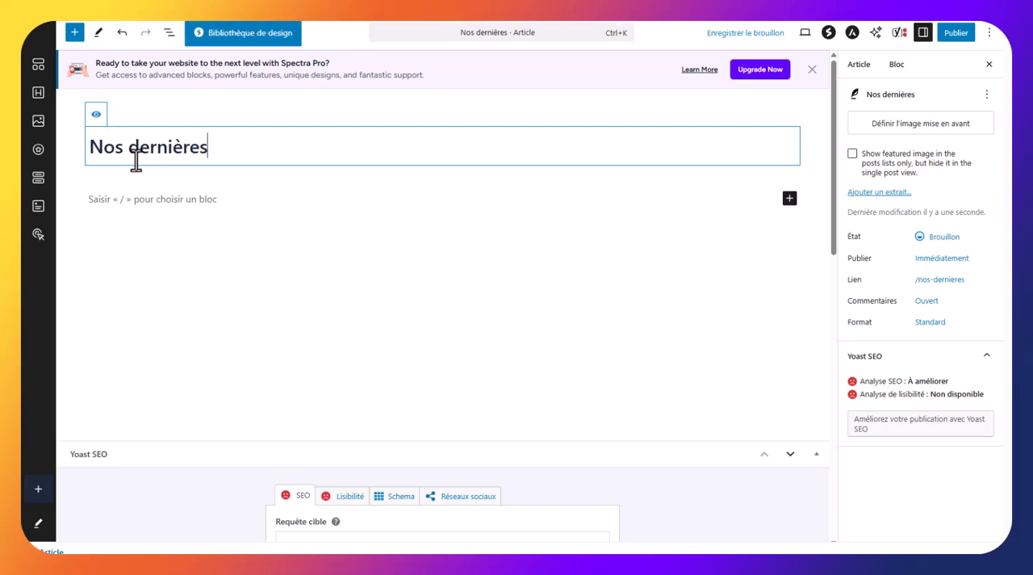
{"action": "type", "text": "voitures"}
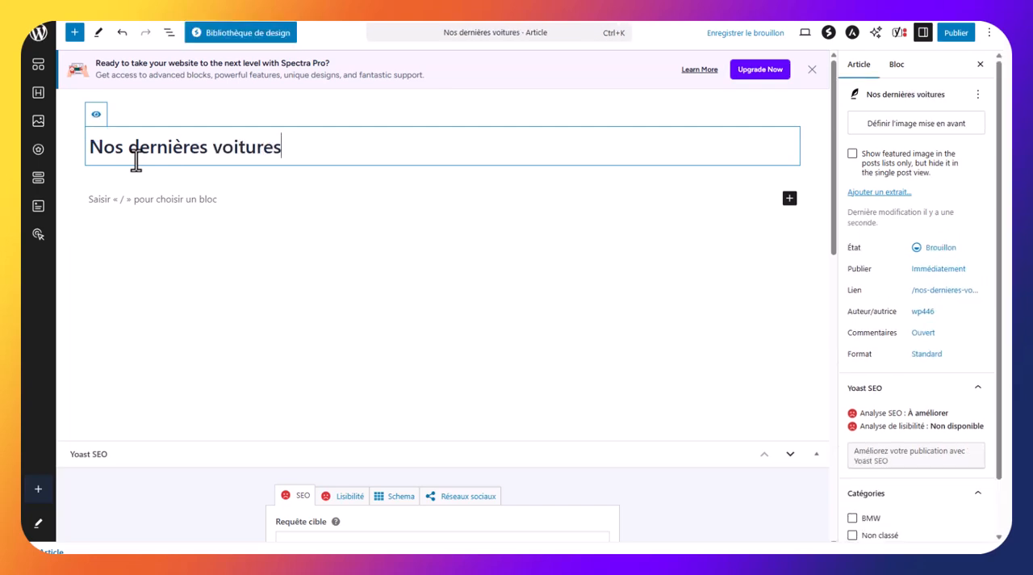
Fill the article body with five placeholder paragraphs: "f", "sdf", "sd", "f" and "sdfsd"
{"action": "left_click", "coordinate": [213, 195]}
{"action": "type", "text": "f"}
{"action": "key", "text": "Return"}
{"action": "type", "text": "s"}
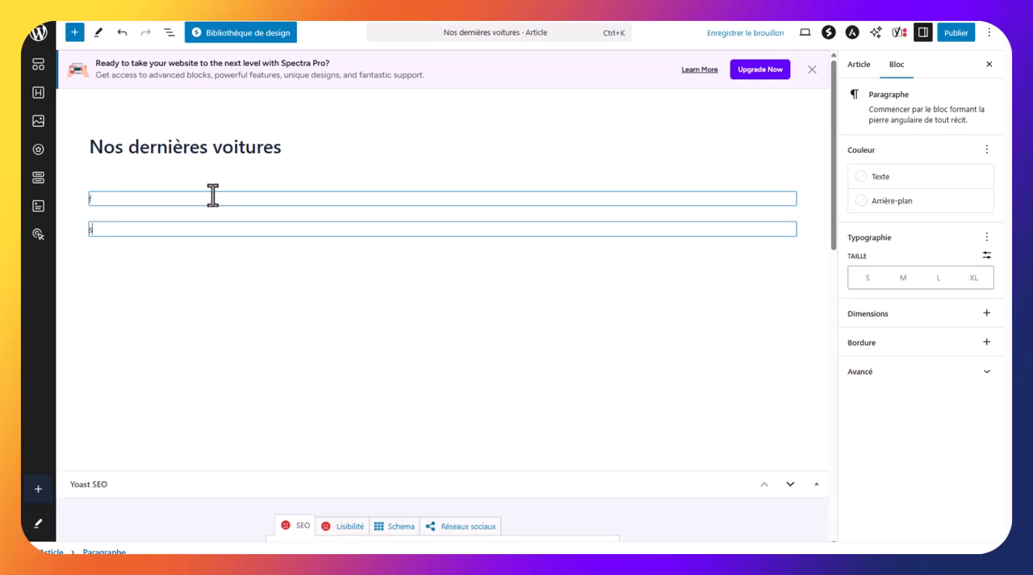
{"action": "type", "text": "df"}
{"action": "key", "text": "Return"}
{"action": "type", "text": "sd"}
{"action": "key", "text": "Return"}
{"action": "type", "text": "f"}
{"action": "key", "text": "Return"}
{"action": "type", "text": "sdfsd"}
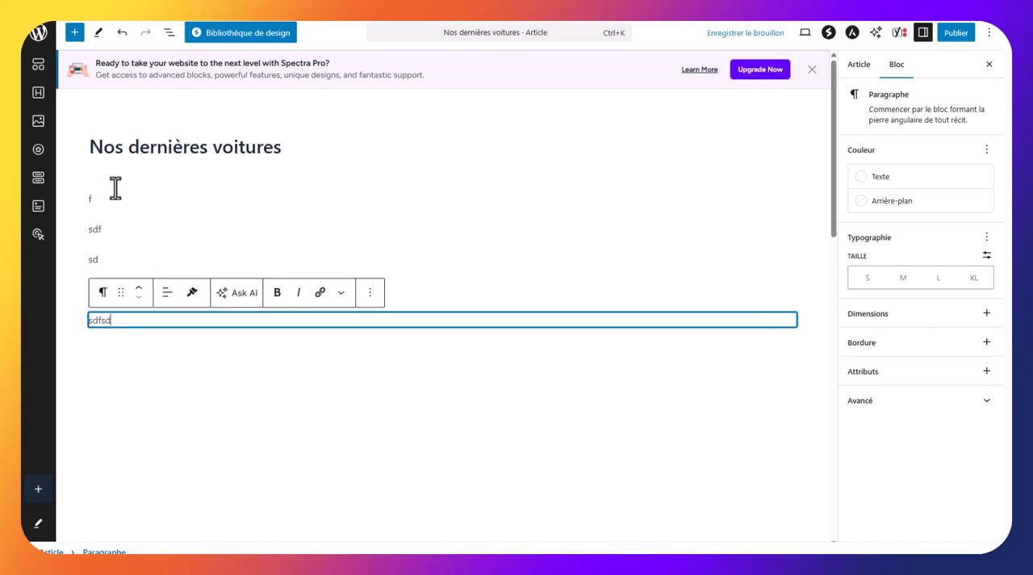
Search the block library for "image" and insert a standard Image block after the "sd" paragraph
{"action": "left_click", "coordinate": [140, 259]}
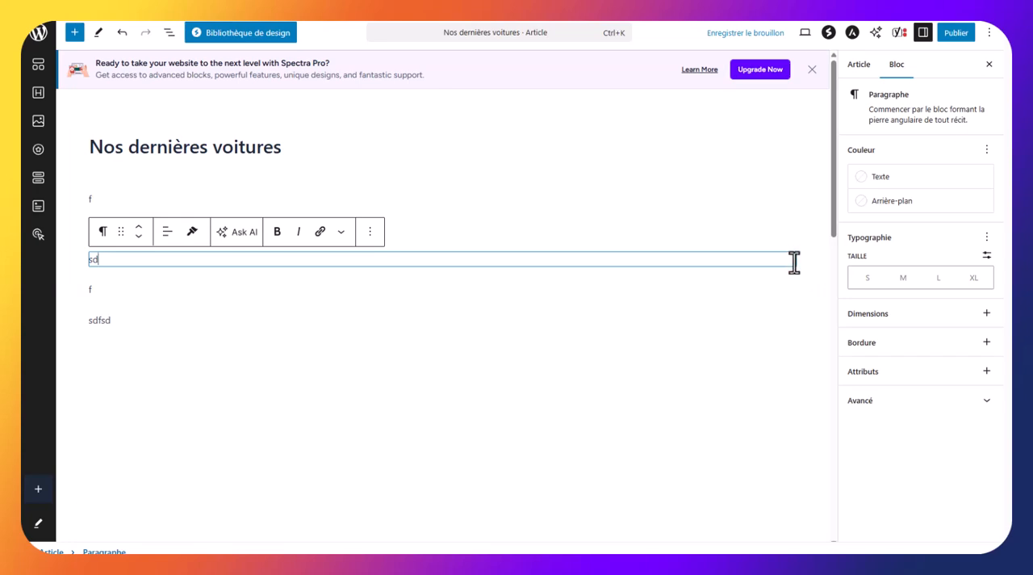
{"action": "left_click", "coordinate": [74, 34]}
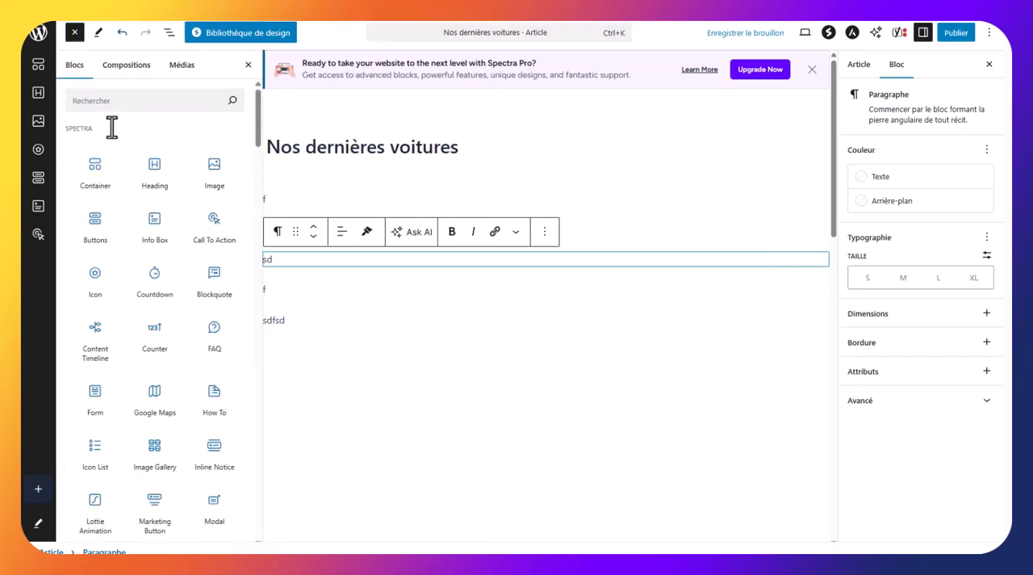
{"action": "scroll", "coordinate": [155, 290], "scroll_direction": "down", "scroll_amount": 5}
{"action": "scroll", "coordinate": [161, 307], "scroll_direction": "up", "scroll_amount": 5}
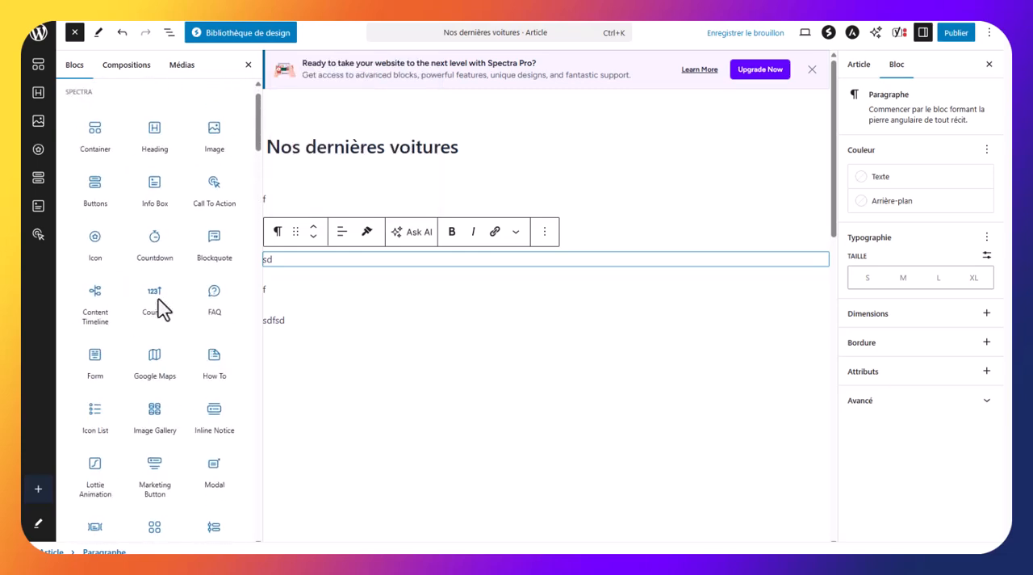
{"action": "left_click", "coordinate": [114, 100]}
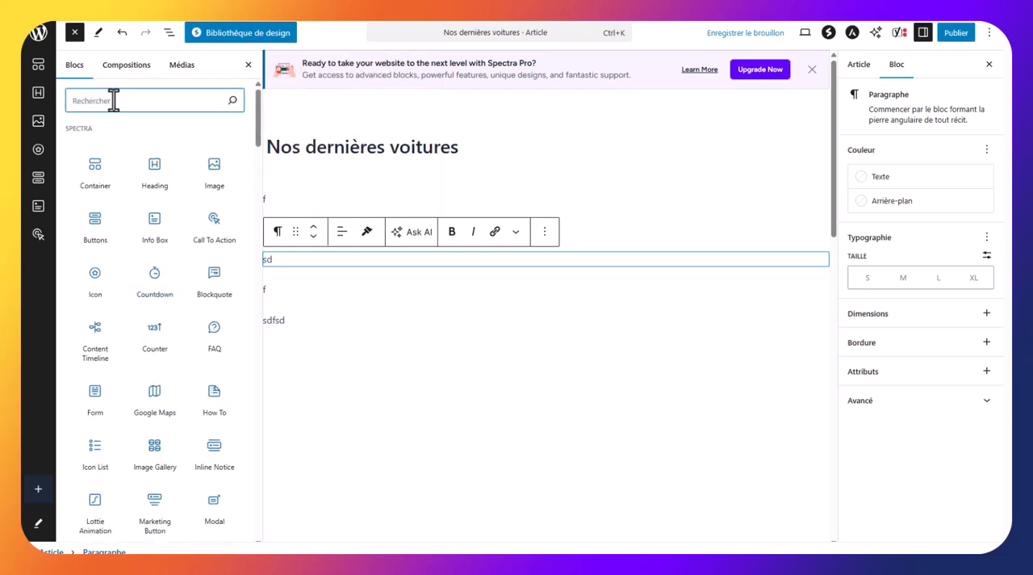
{"action": "type", "text": "image"}
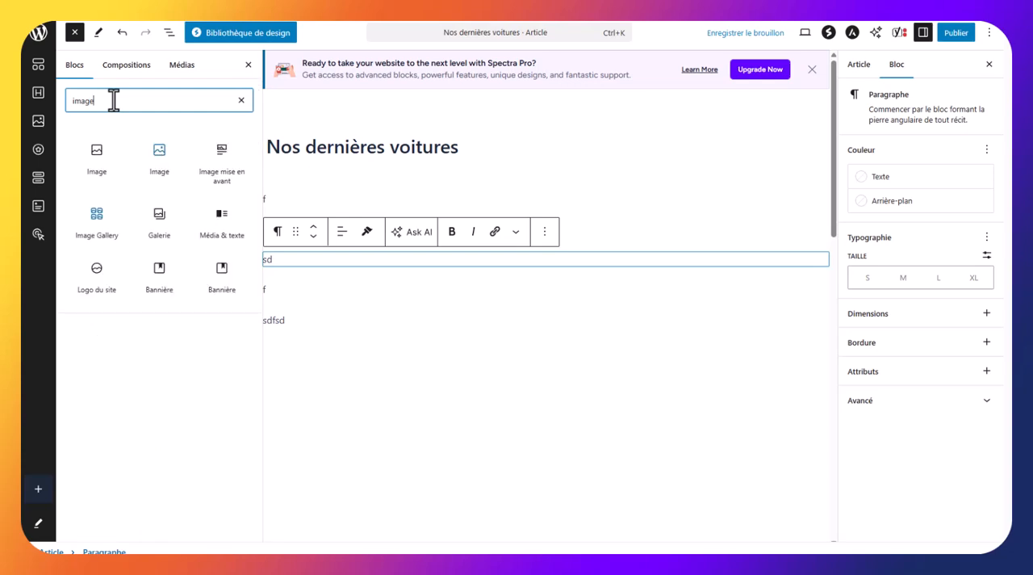
{"action": "mouse_move", "coordinate": [91, 150]}
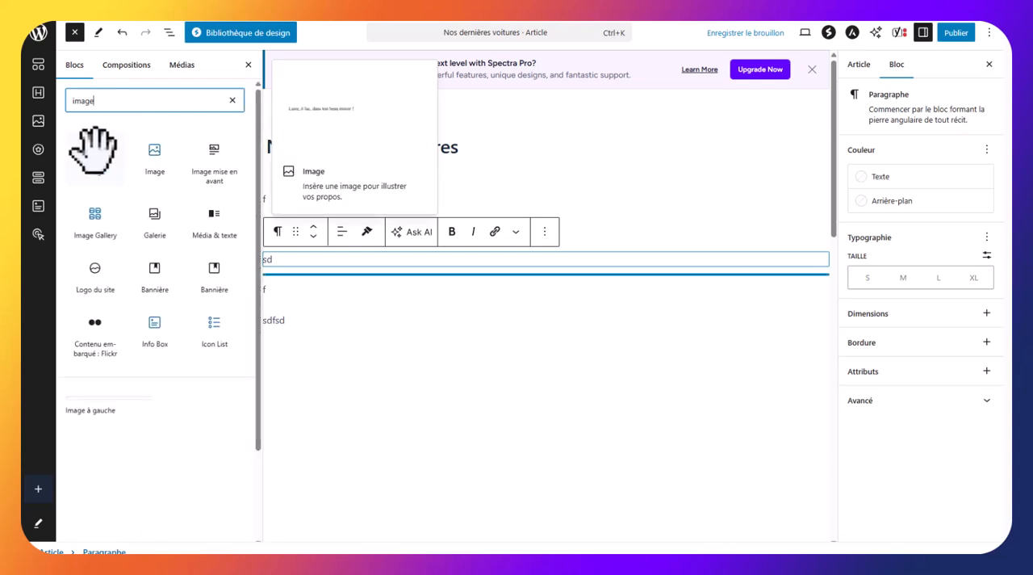
{"action": "left_click", "coordinate": [91, 149]}
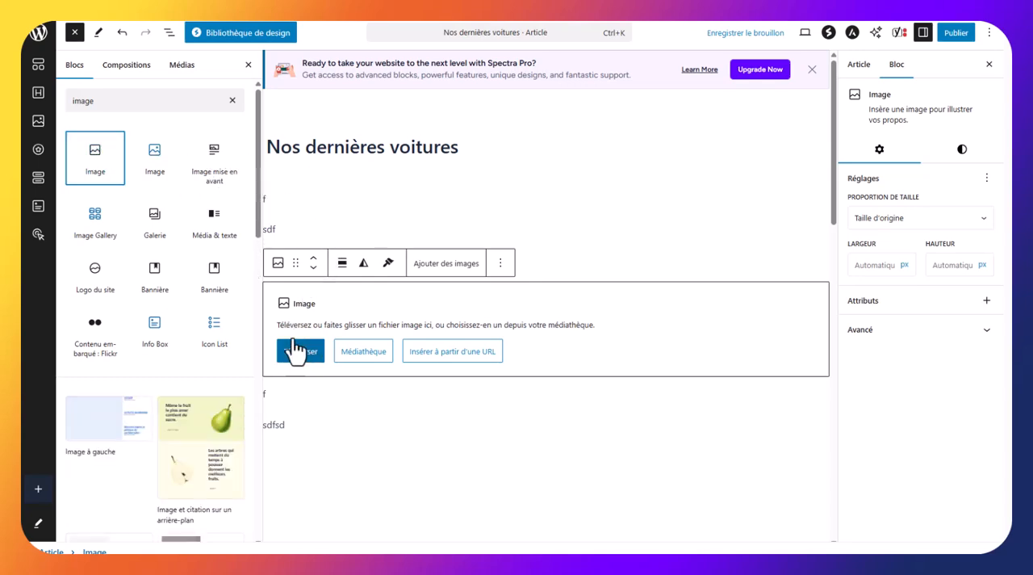
Fill the image block with the stone house terrace photo from the media library and close the block inserter
{"action": "left_click", "coordinate": [362, 355]}
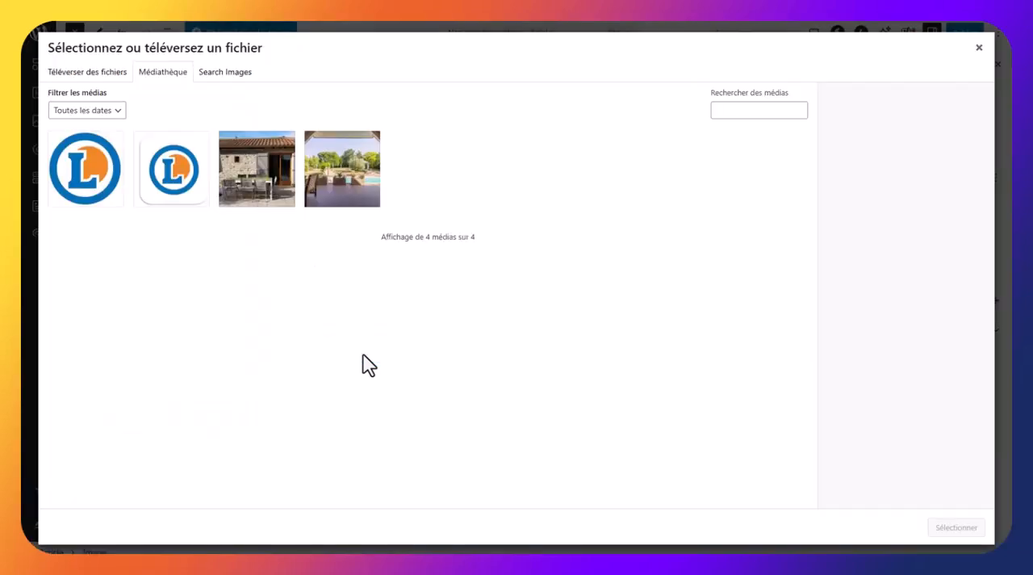
{"action": "left_click", "coordinate": [246, 194]}
{"action": "left_click", "coordinate": [958, 531]}
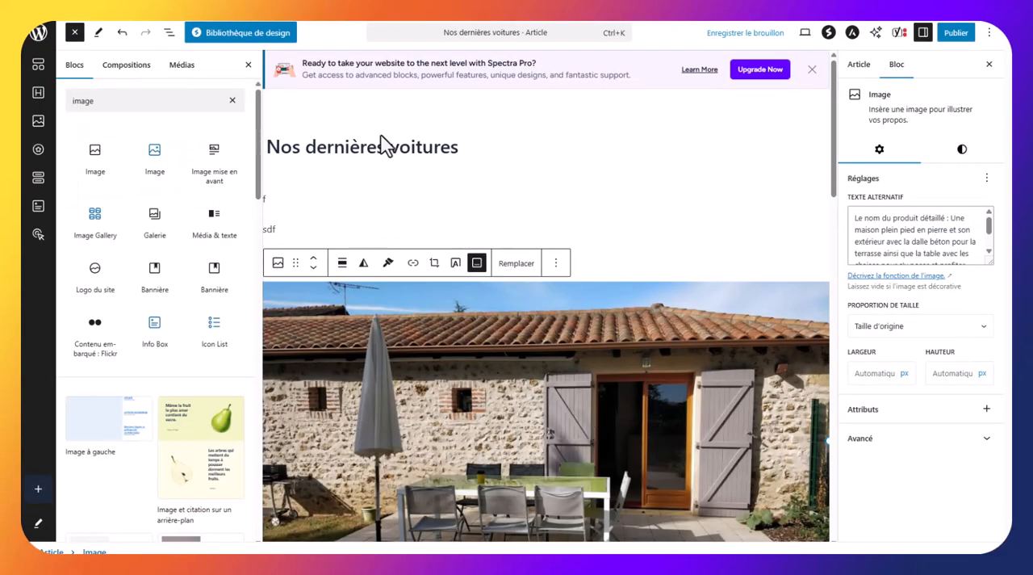
{"action": "left_click", "coordinate": [246, 65]}
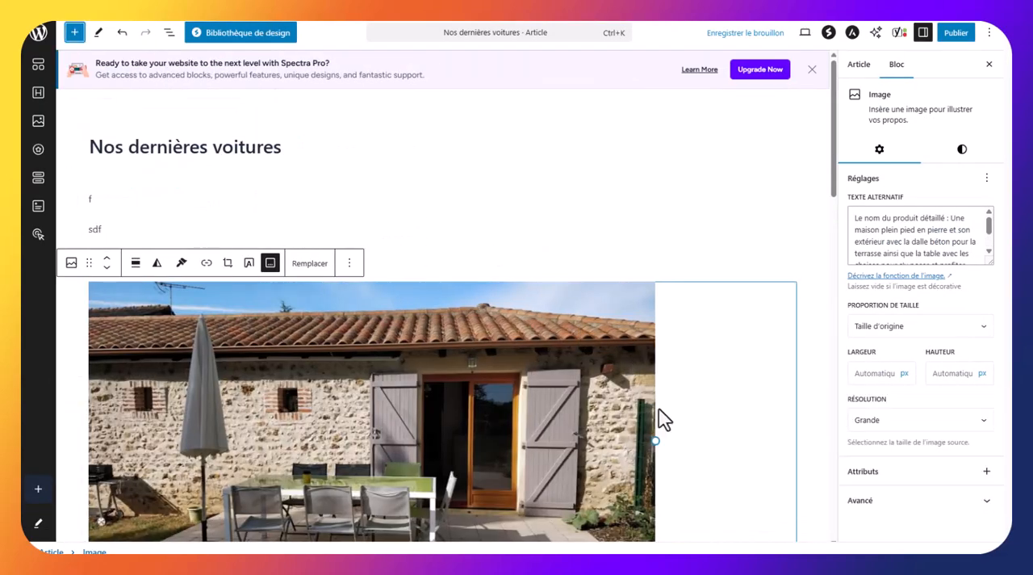
Shrink the terrace photo to about 519 px wide and delete "Le nom du produit détaillé :" from its caption
{"action": "left_click_drag", "start_coordinate": [797, 451], "coordinate": [395, 420]}
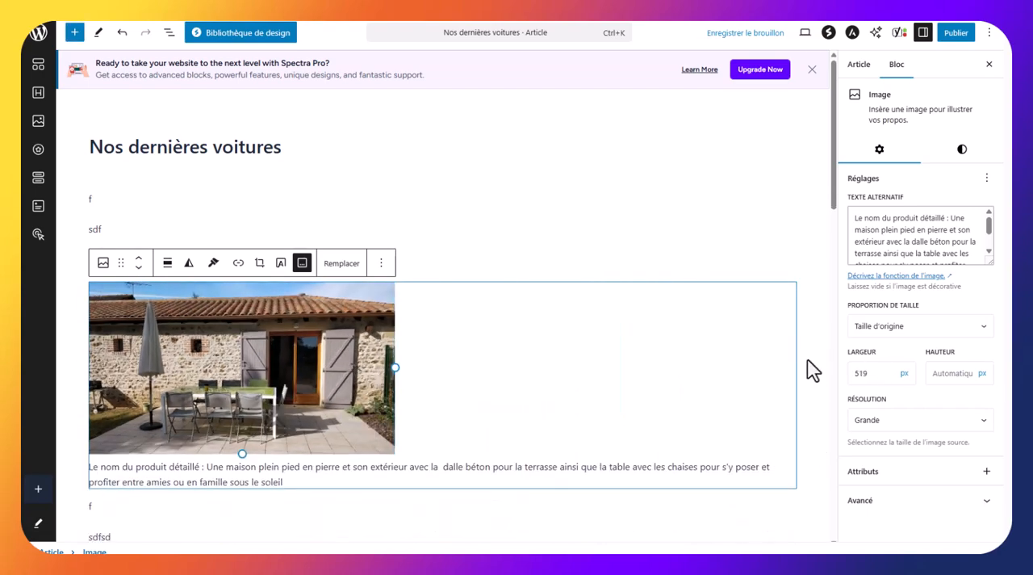
{"action": "scroll", "coordinate": [814, 357], "scroll_direction": "down", "scroll_amount": 1}
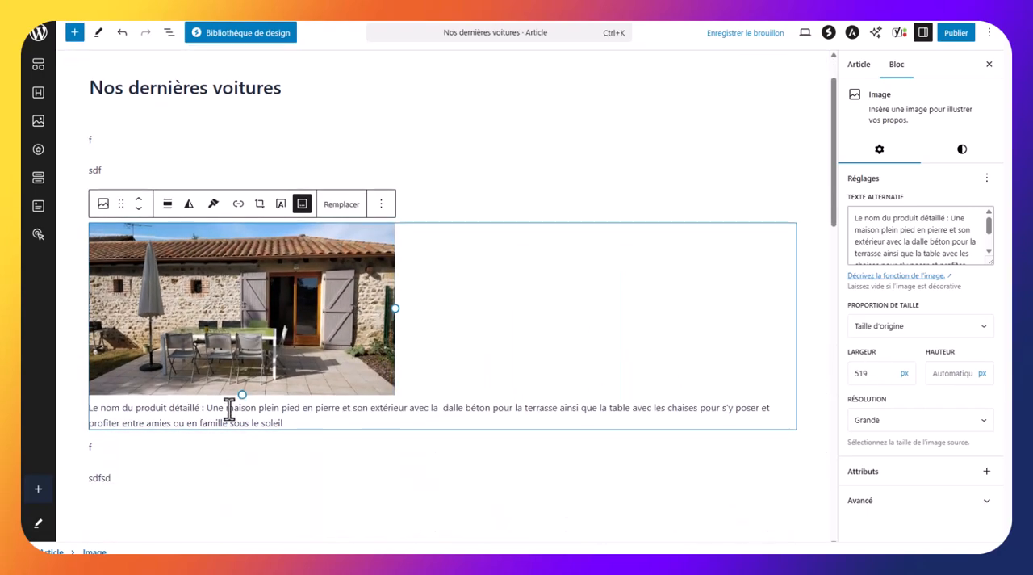
{"action": "left_click", "coordinate": [228, 409]}
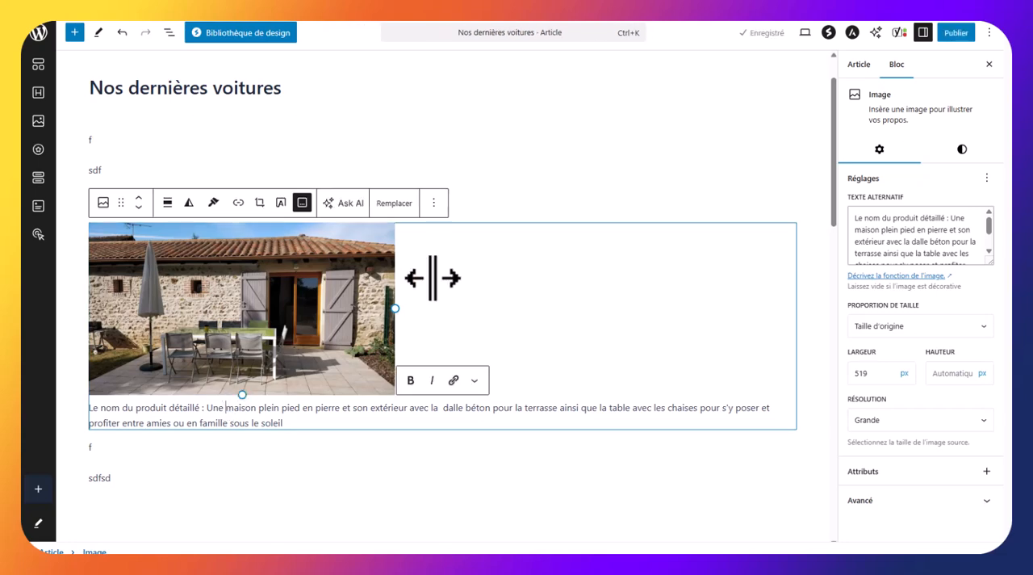
{"action": "left_click_drag", "start_coordinate": [290, 430], "coordinate": [75, 408]}
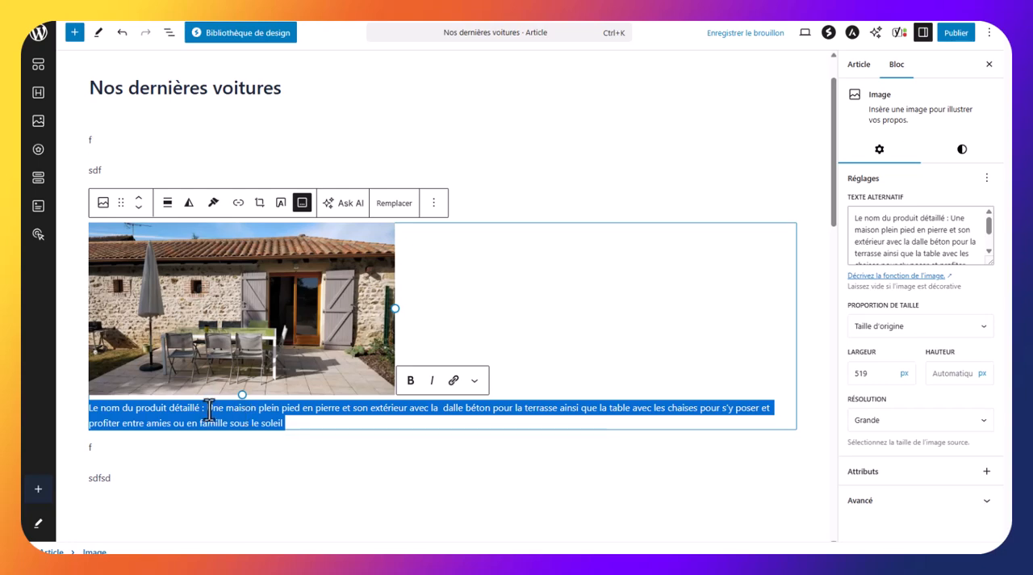
{"action": "left_click_drag", "start_coordinate": [208, 409], "coordinate": [36, 415]}
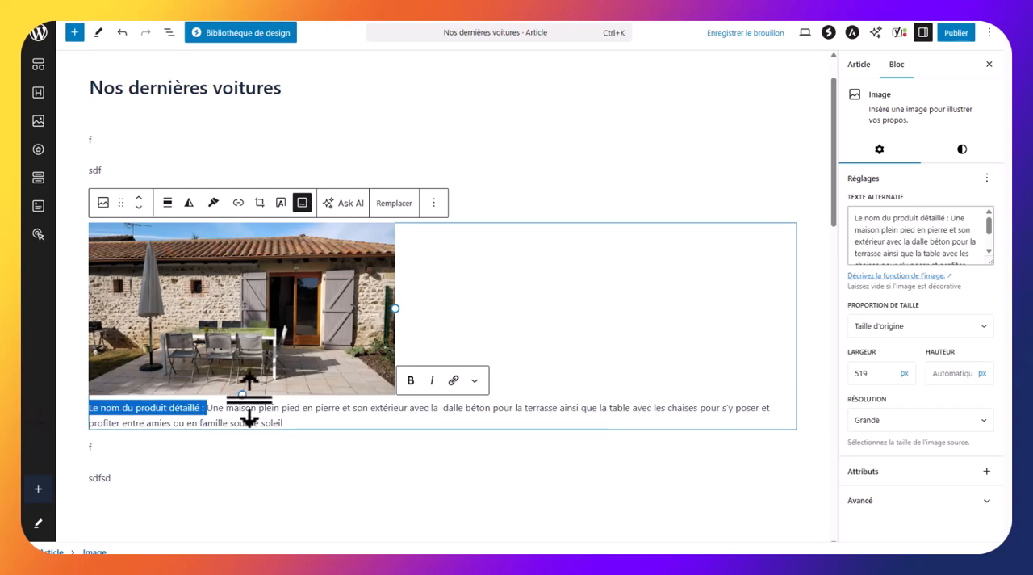
{"action": "key", "text": "BackSpace"}
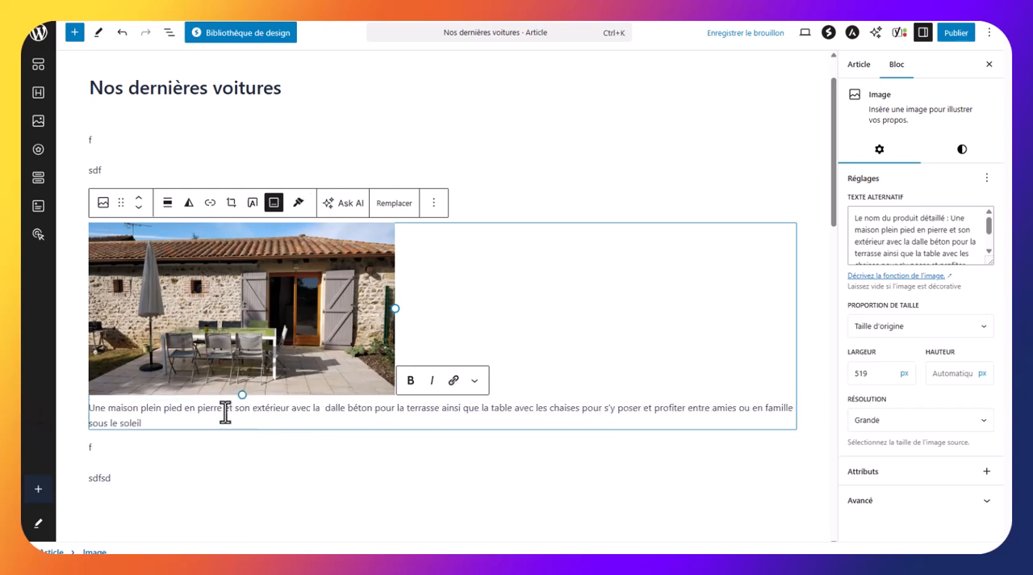
Shorten the terrace photo's caption to "Une maison plein pied en pierre" and highlight its alternative text
{"action": "left_click_drag", "start_coordinate": [225, 413], "coordinate": [229, 422]}
{"action": "key", "text": "BackSpace"}
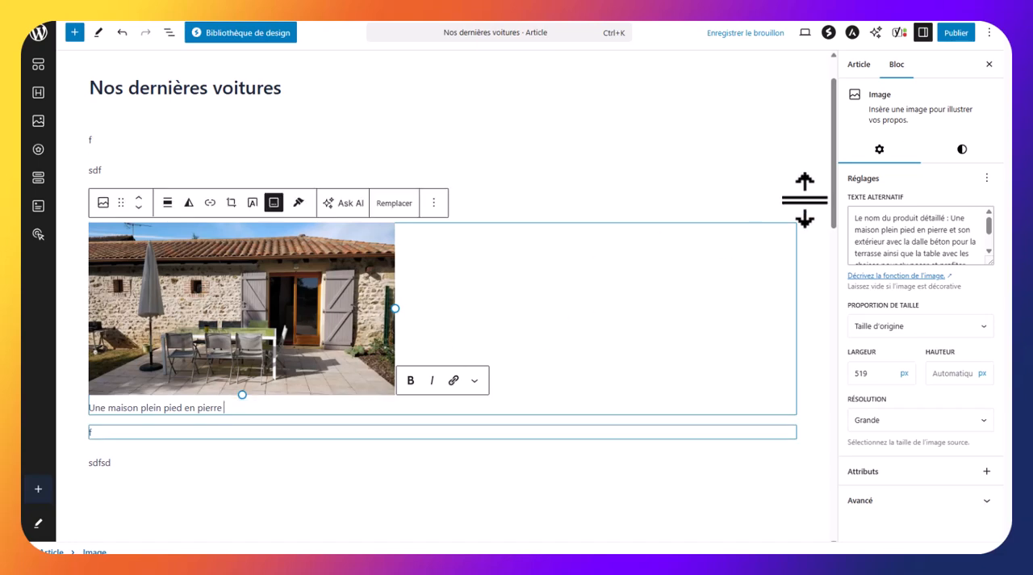
{"action": "left_click", "coordinate": [881, 226]}
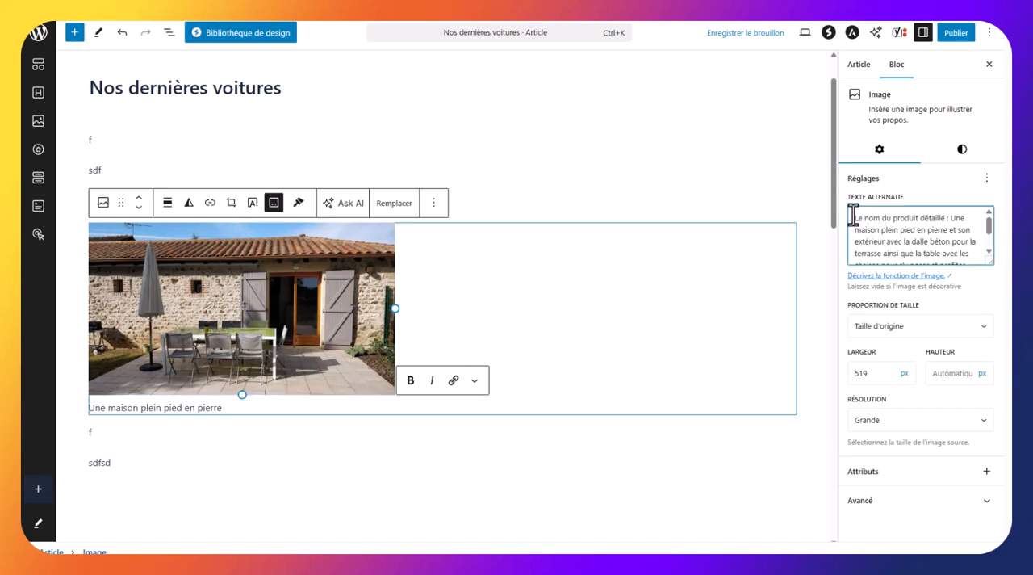
{"action": "left_click_drag", "start_coordinate": [853, 215], "coordinate": [999, 279]}
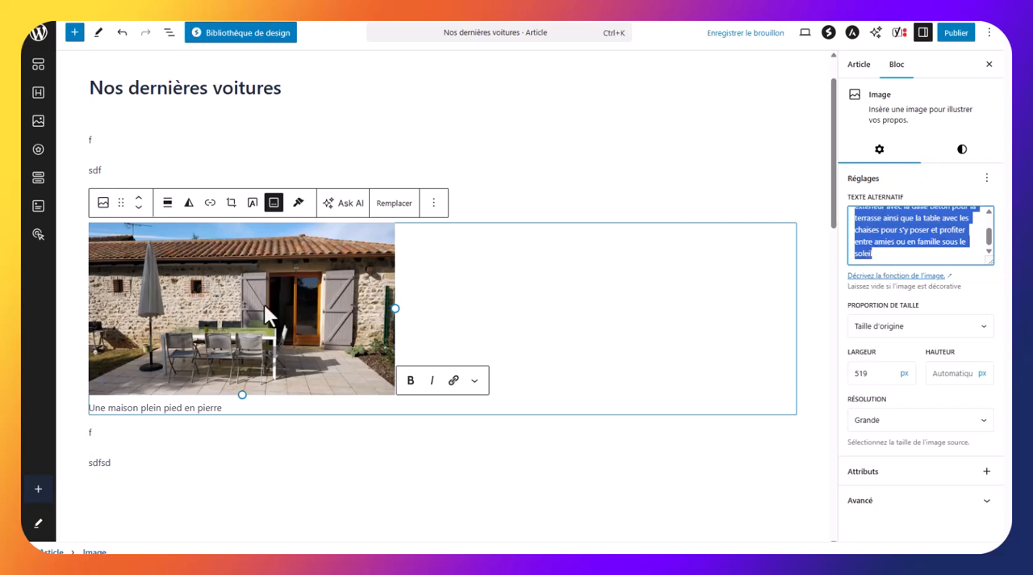
{"action": "scroll", "coordinate": [285, 411], "scroll_direction": "down", "scroll_amount": 1}
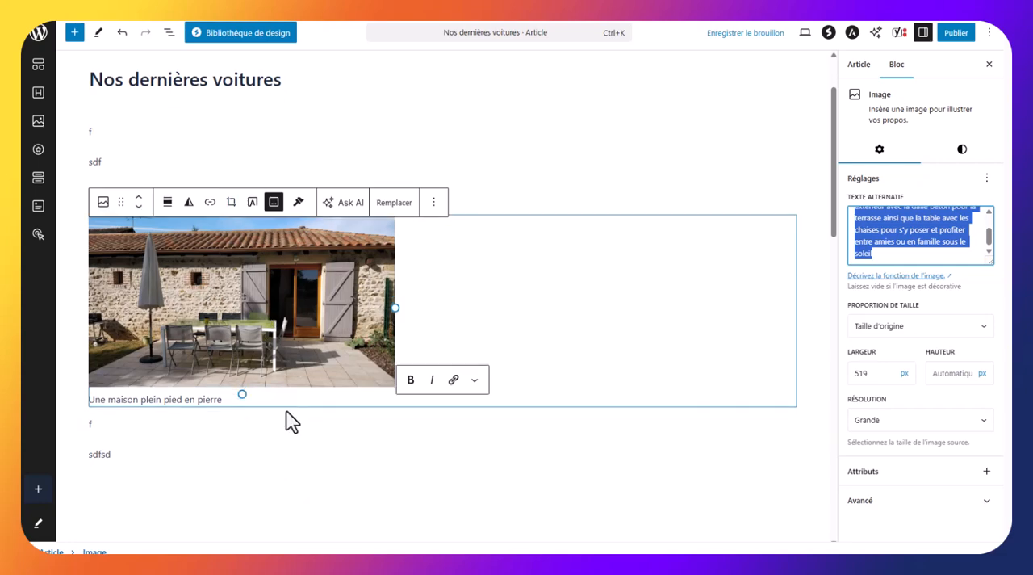
{"action": "scroll", "coordinate": [283, 413], "scroll_direction": "down", "scroll_amount": 2}
{"action": "left_click", "coordinate": [126, 342]}
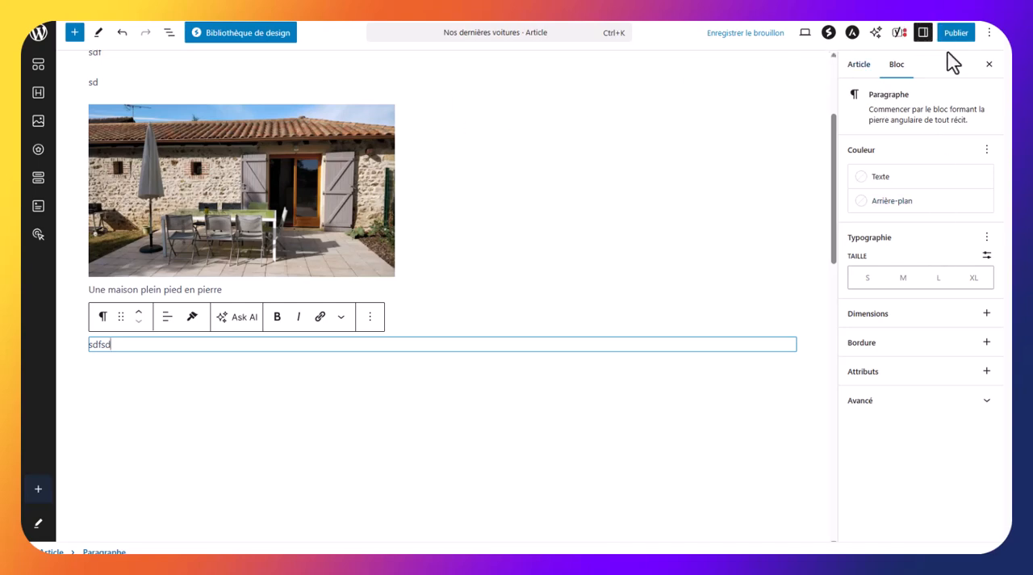
{"action": "left_click", "coordinate": [922, 33]}
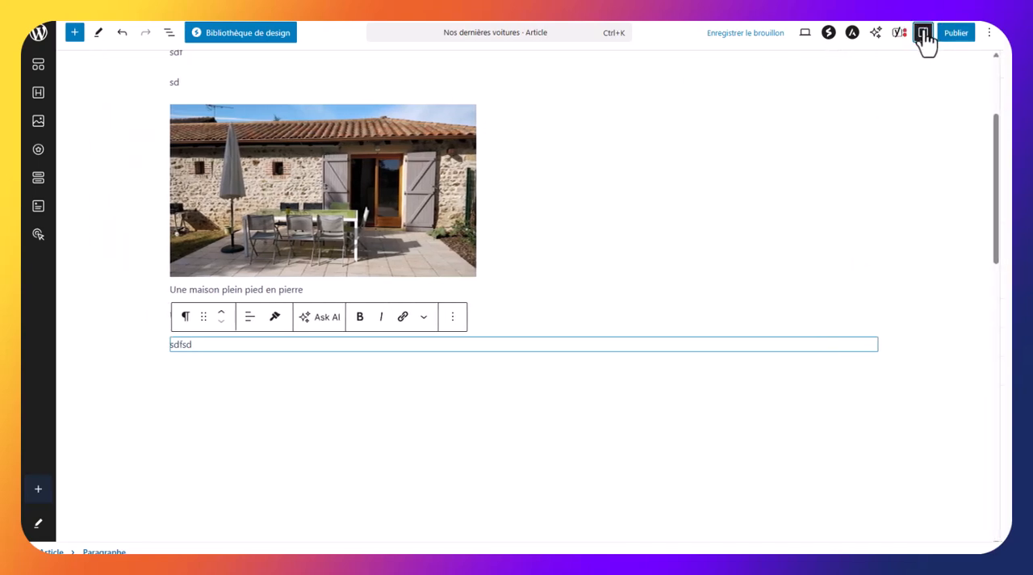
{"action": "left_click", "coordinate": [922, 33]}
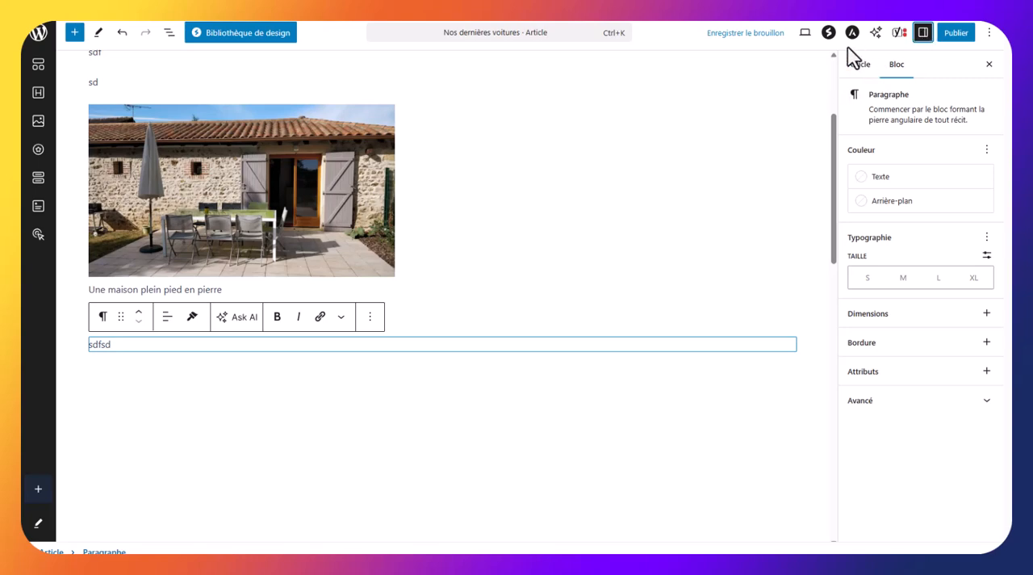
Create a new category named "MAison à vendre" from the article's settings and assign it to the article
{"action": "left_click", "coordinate": [857, 67]}
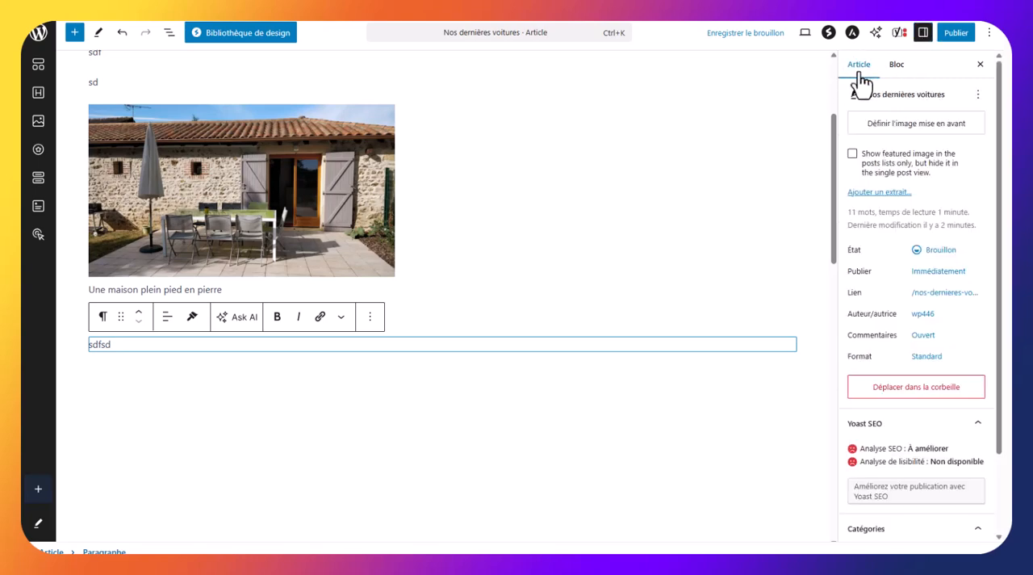
{"action": "scroll", "coordinate": [928, 351], "scroll_direction": "down", "scroll_amount": 2}
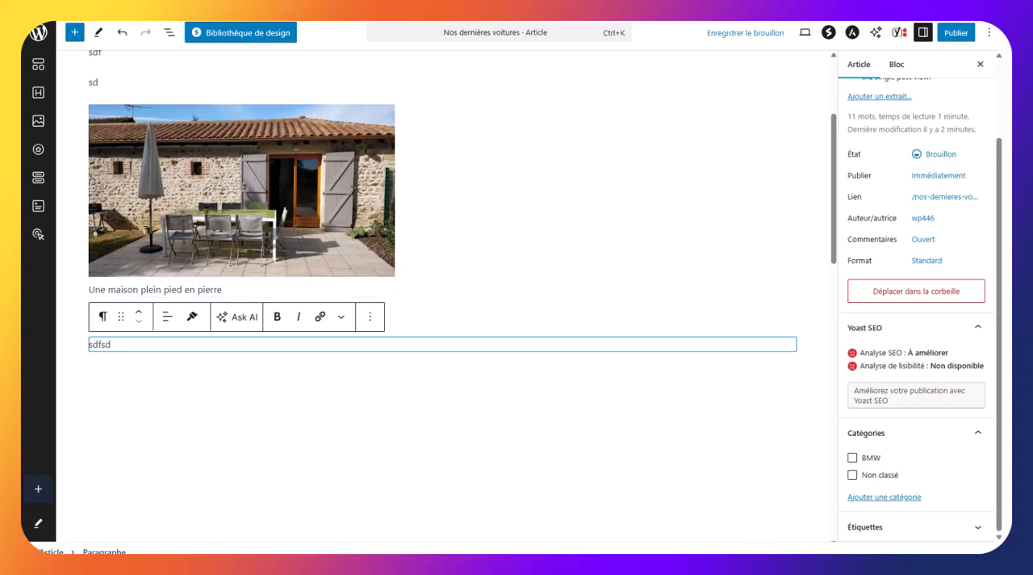
{"action": "left_click", "coordinate": [884, 499]}
{"action": "left_click", "coordinate": [896, 533]}
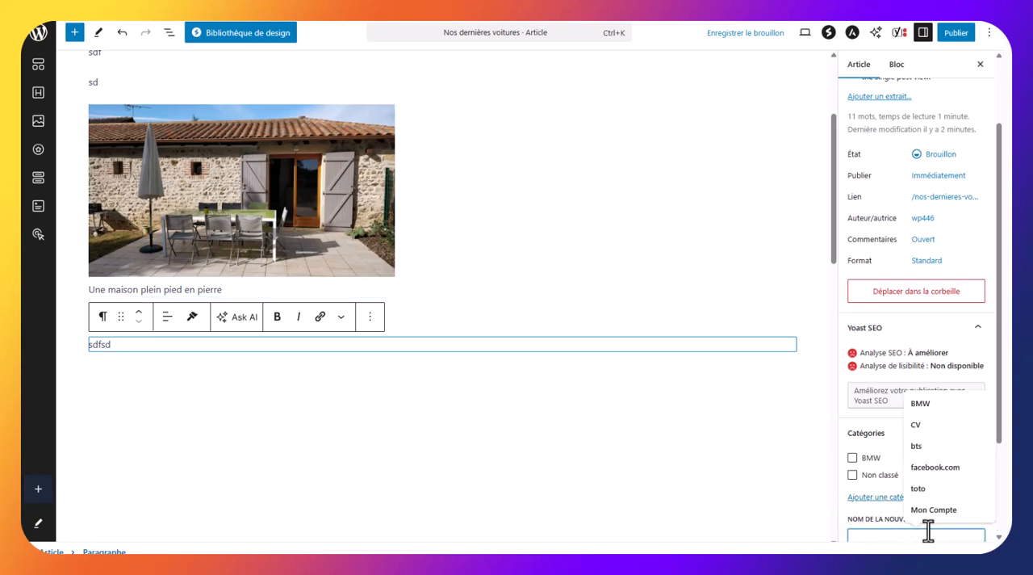
{"action": "type", "text": "MAison à vendre"}
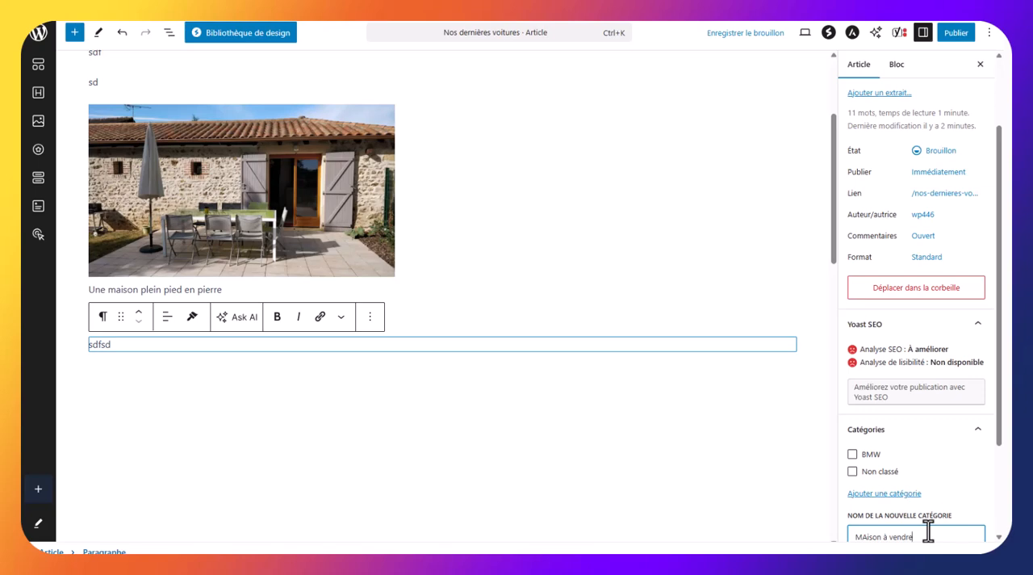
{"action": "key", "text": "Return"}
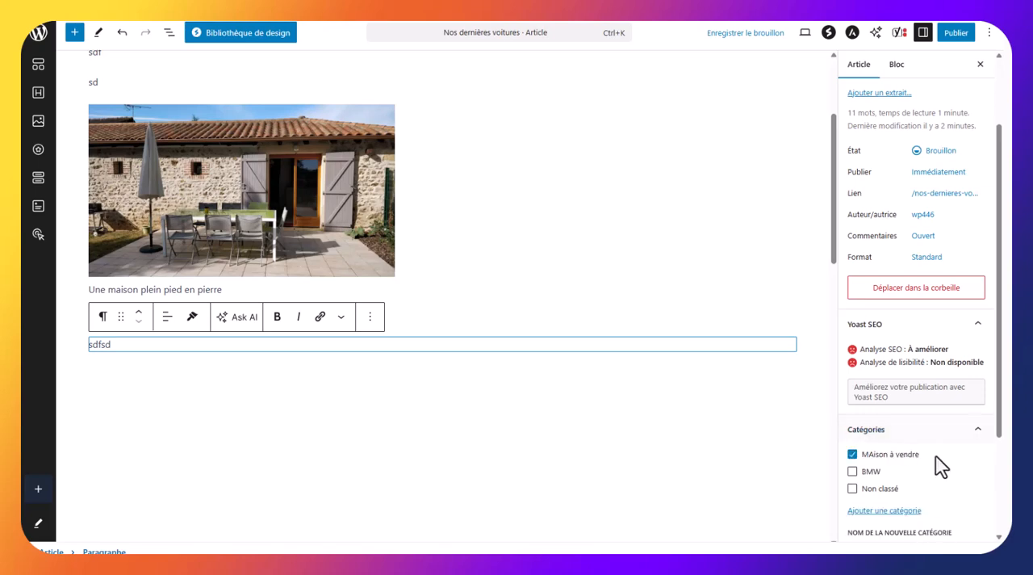
{"action": "scroll", "coordinate": [934, 458], "scroll_direction": "down", "scroll_amount": 2}
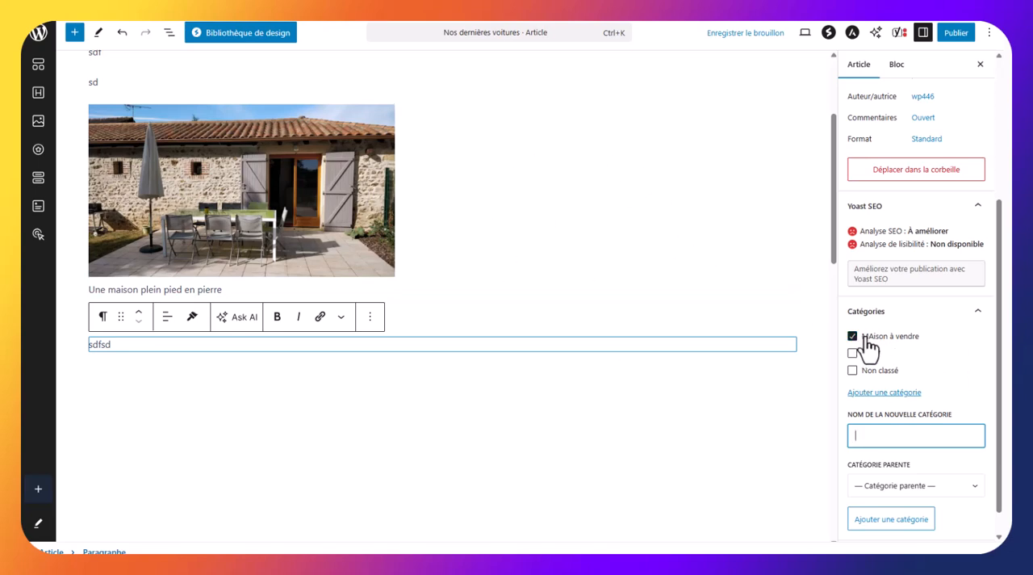
Publish the article and look over the article and page lists in the dashboard
{"action": "left_click", "coordinate": [953, 34]}
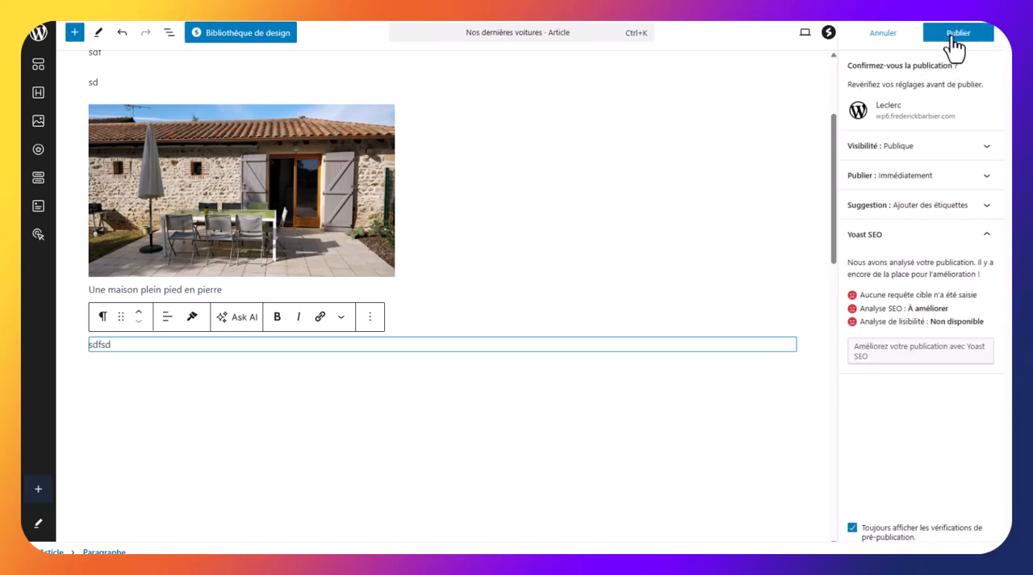
{"action": "left_click", "coordinate": [953, 37]}
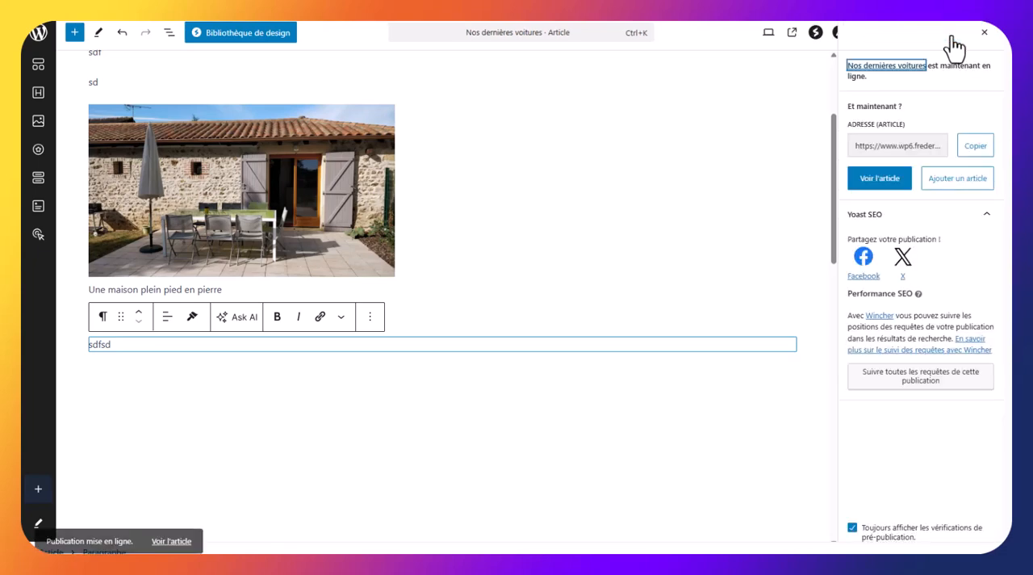
{"action": "left_click", "coordinate": [34, 40]}
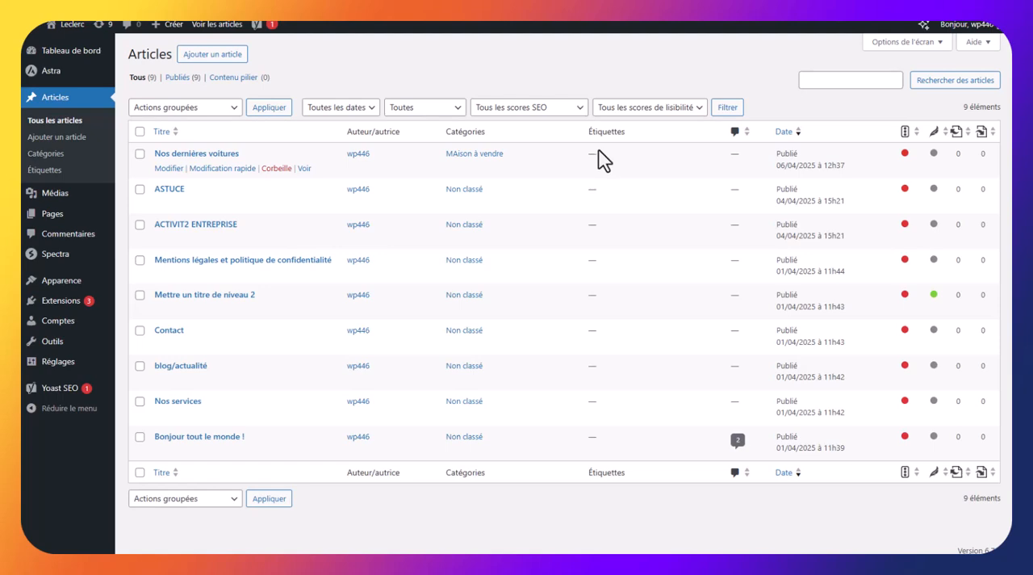
{"action": "left_click", "coordinate": [63, 216]}
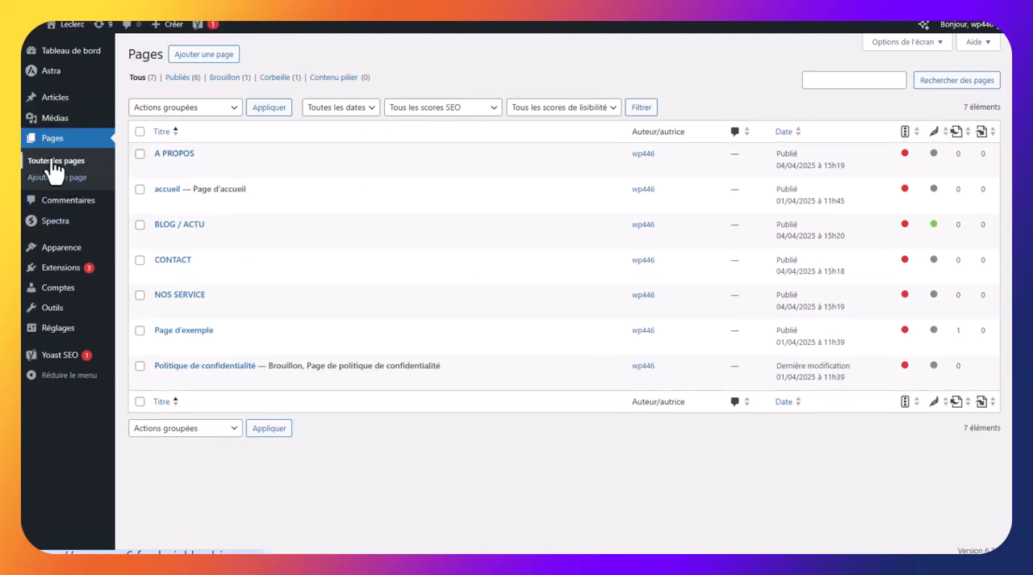
{"action": "left_click", "coordinate": [55, 100]}
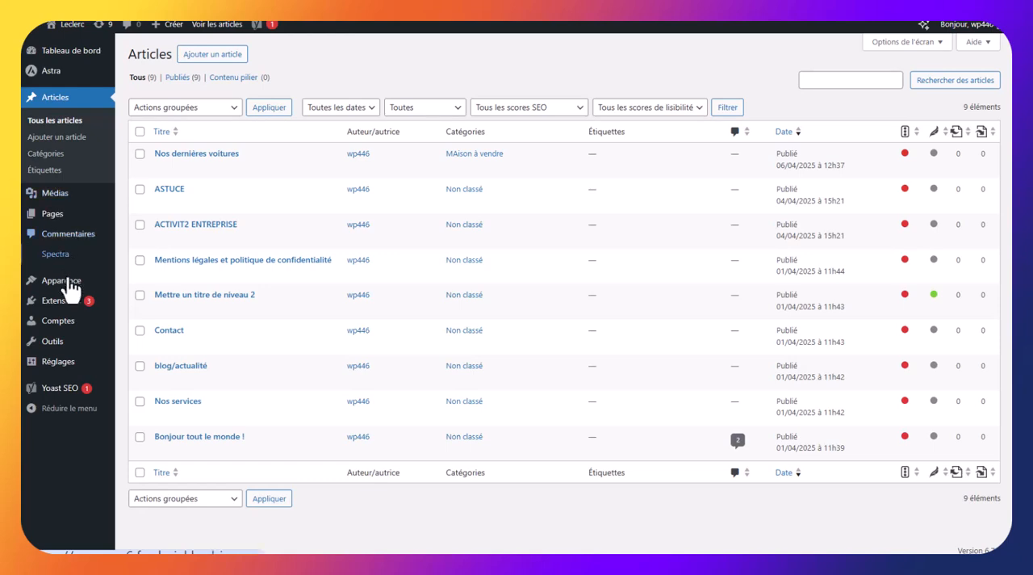
In the theme customizer, assign the "Principal" menu to the "Menu principal" location and publish the change
{"action": "mouse_move", "coordinate": [71, 289]}
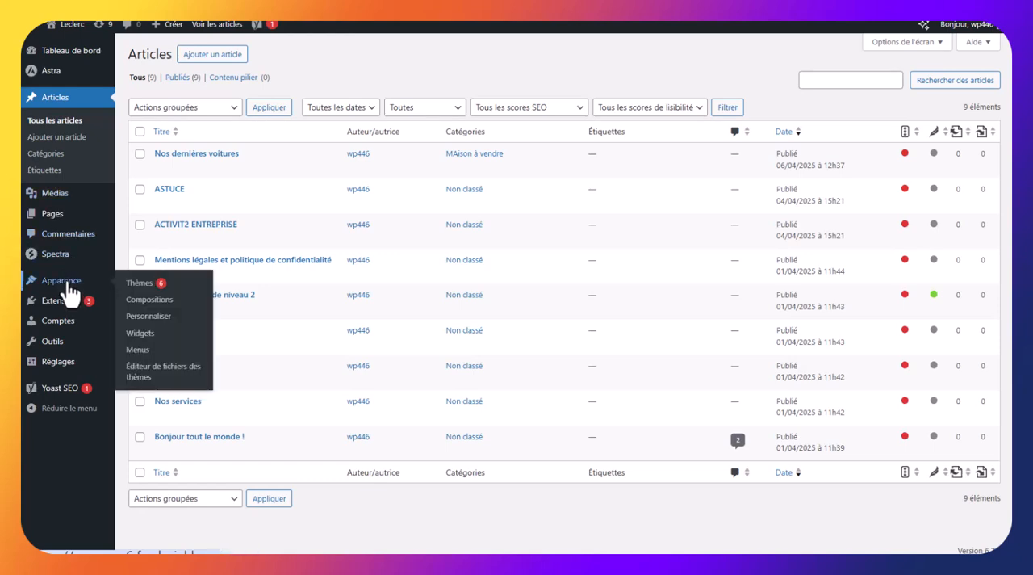
{"action": "left_click", "coordinate": [161, 322]}
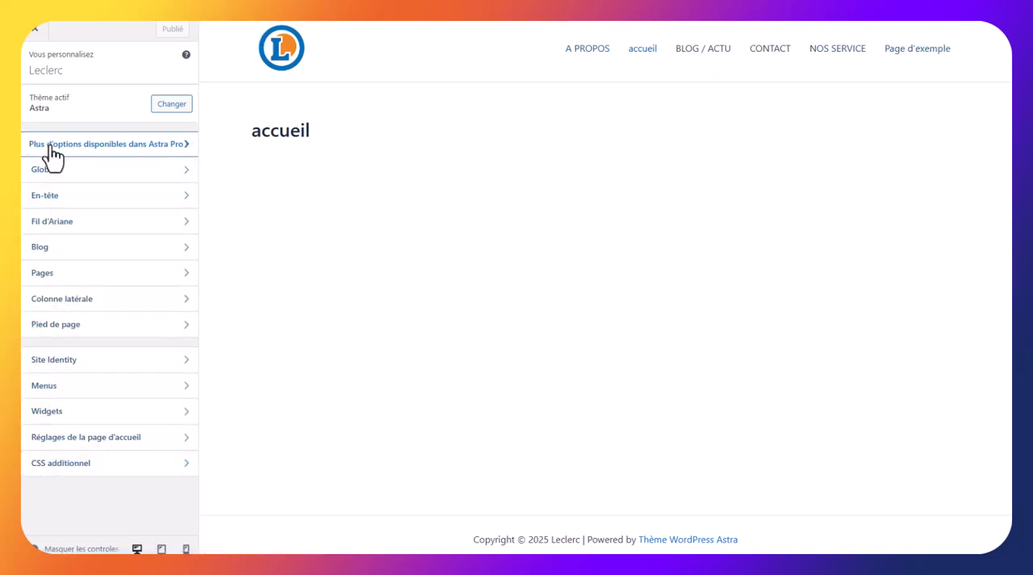
{"action": "left_click", "coordinate": [73, 388]}
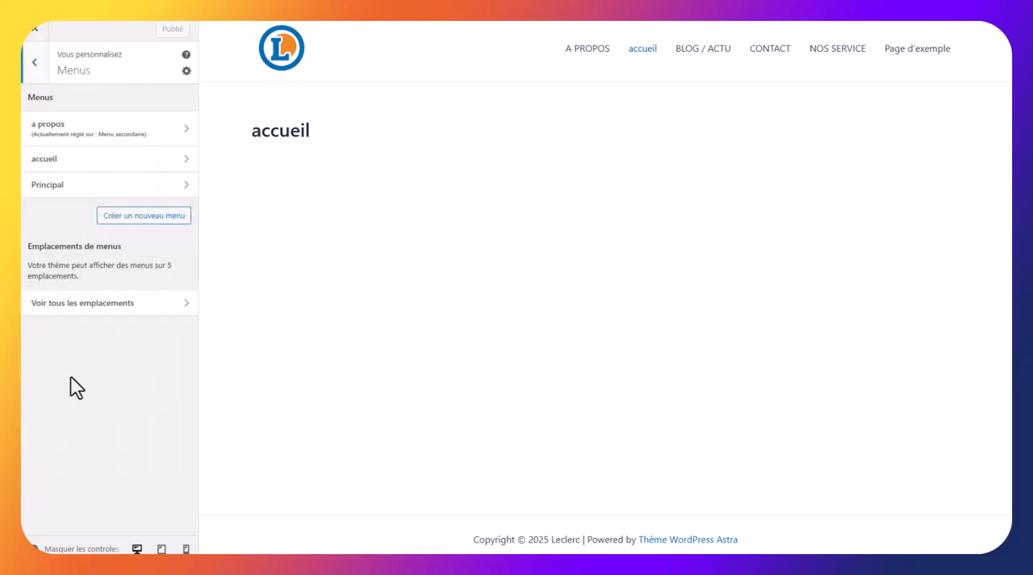
{"action": "left_click", "coordinate": [74, 181]}
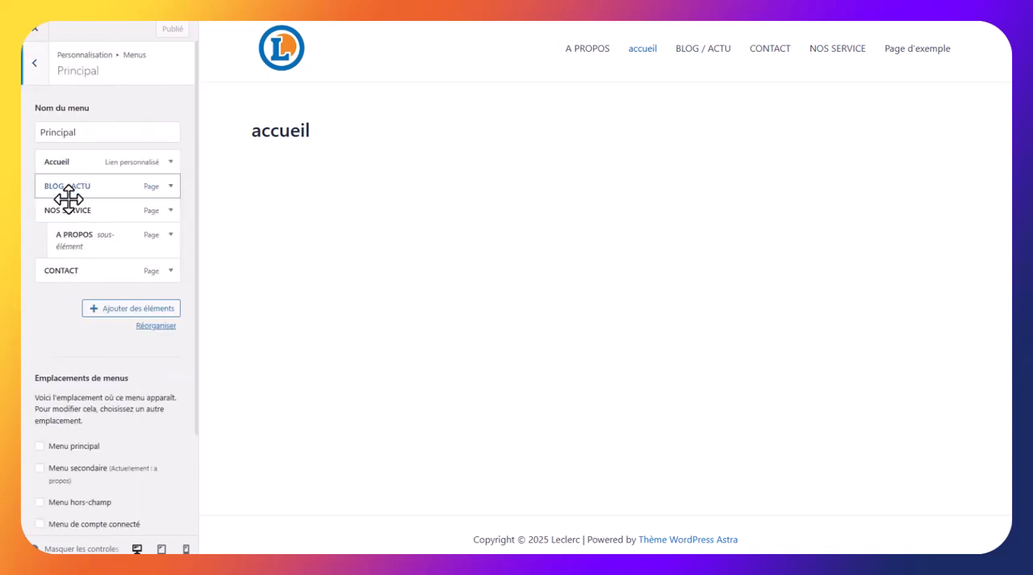
{"action": "left_click", "coordinate": [40, 446]}
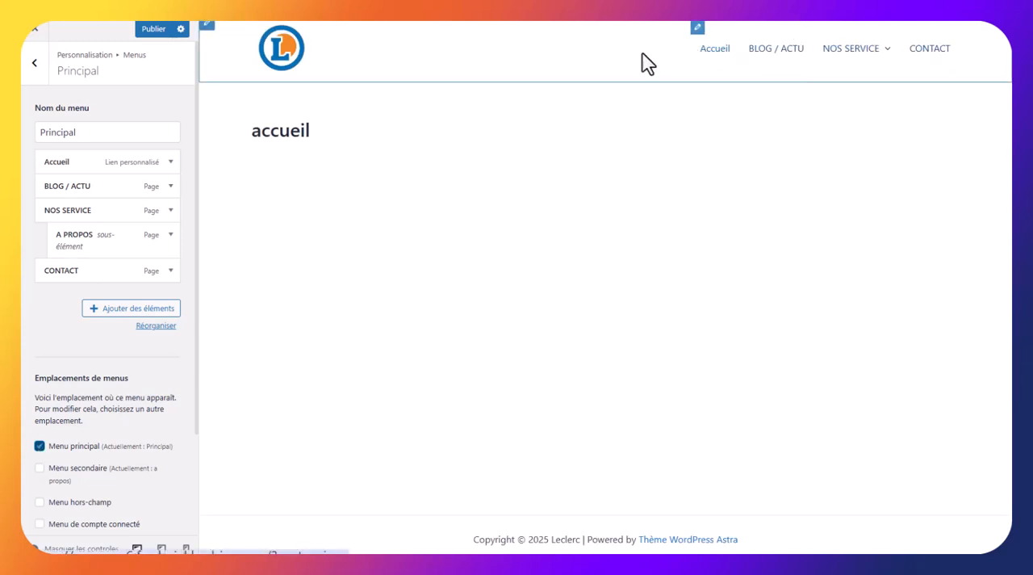
{"action": "left_click", "coordinate": [146, 30]}
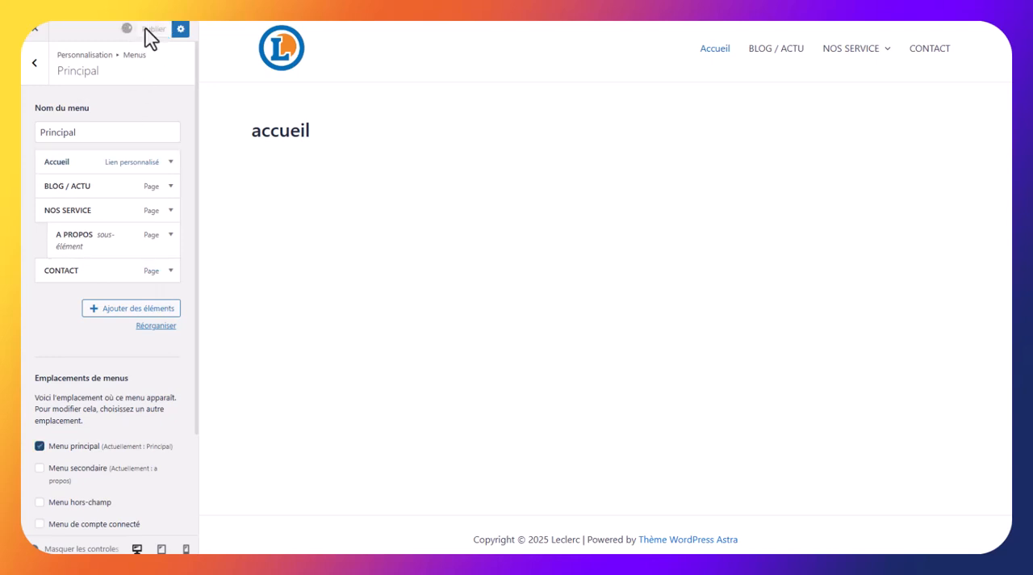
Delete the "accueil" menu from the customizer's list of menus
{"action": "left_click", "coordinate": [34, 64]}
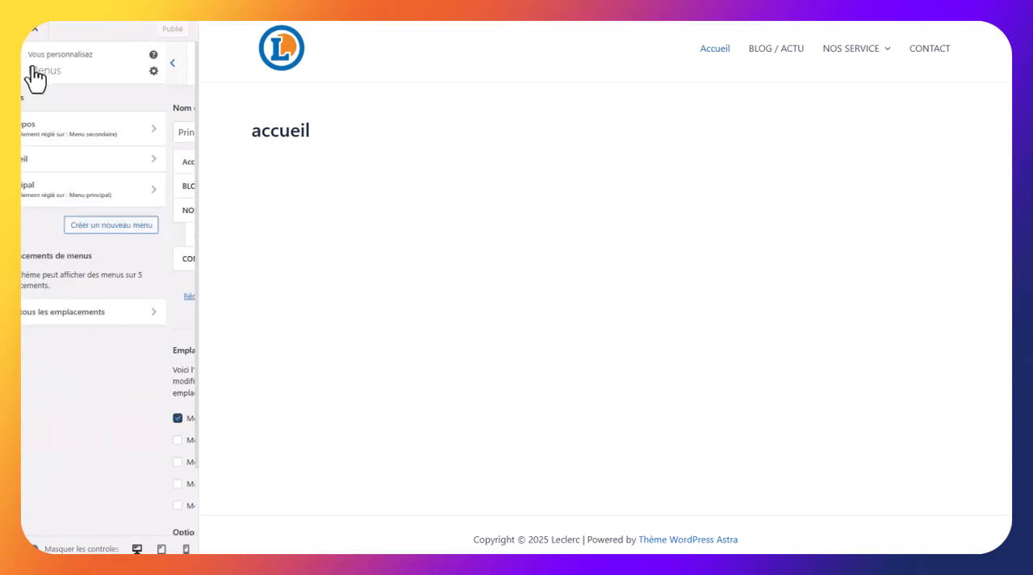
{"action": "left_click", "coordinate": [99, 161]}
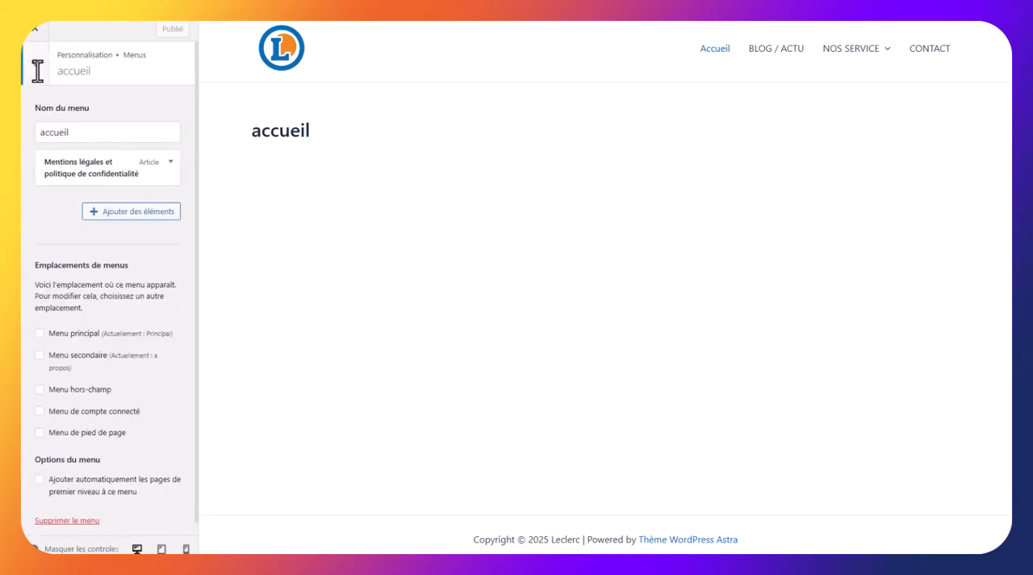
{"action": "left_click", "coordinate": [37, 71]}
{"action": "left_click", "coordinate": [182, 161]}
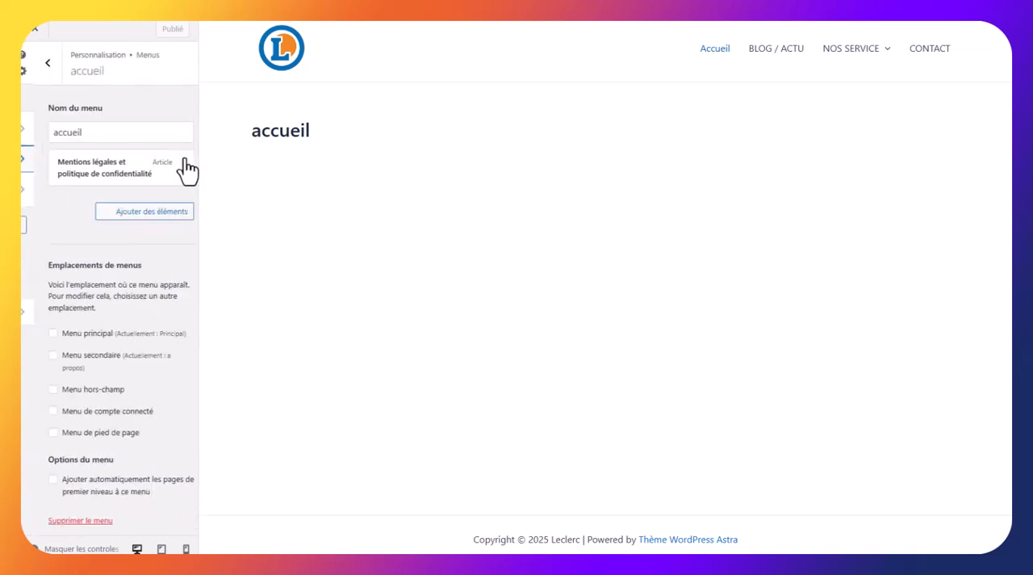
{"action": "left_click", "coordinate": [76, 521]}
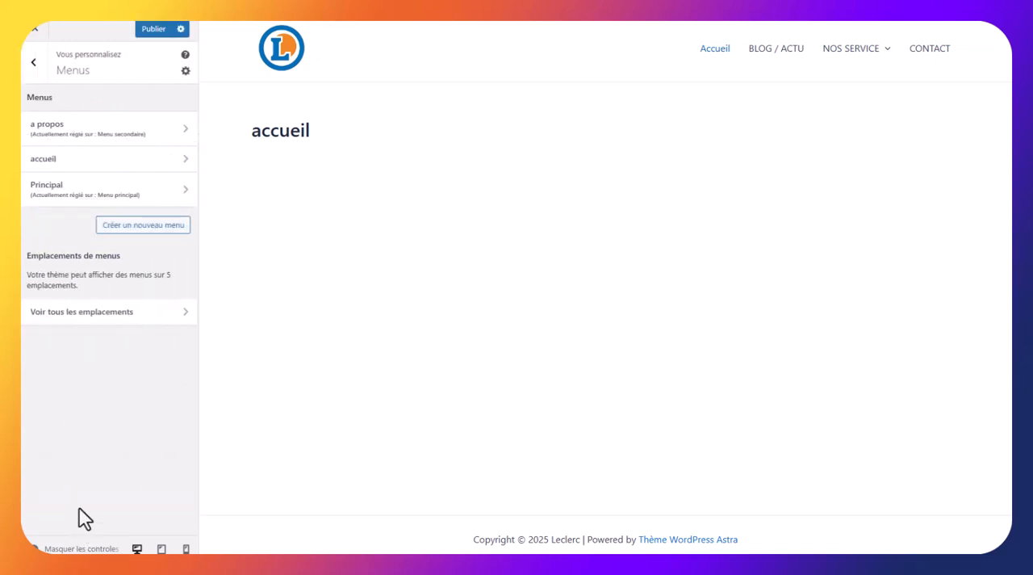
Check the "a propos" menu's contents and delete that menu
{"action": "left_click", "coordinate": [115, 129]}
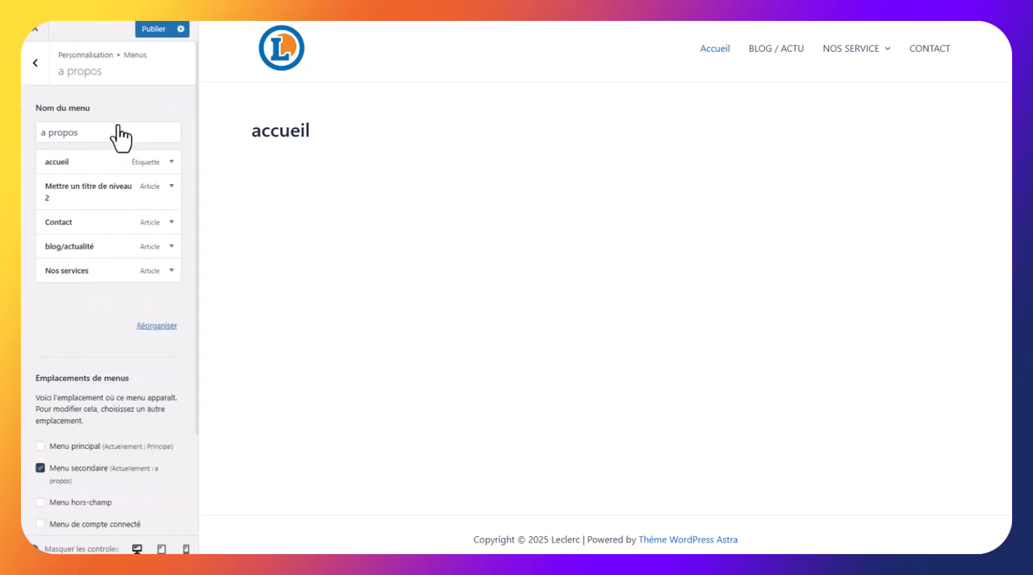
{"action": "left_click", "coordinate": [34, 65]}
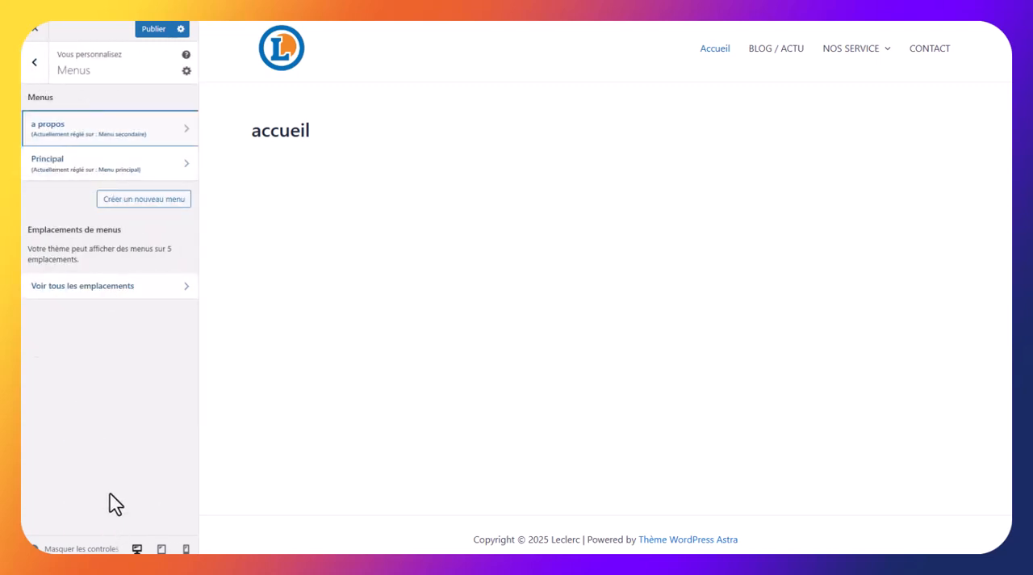
{"action": "left_click", "coordinate": [110, 132]}
{"action": "scroll", "coordinate": [85, 484], "scroll_direction": "down", "scroll_amount": 3}
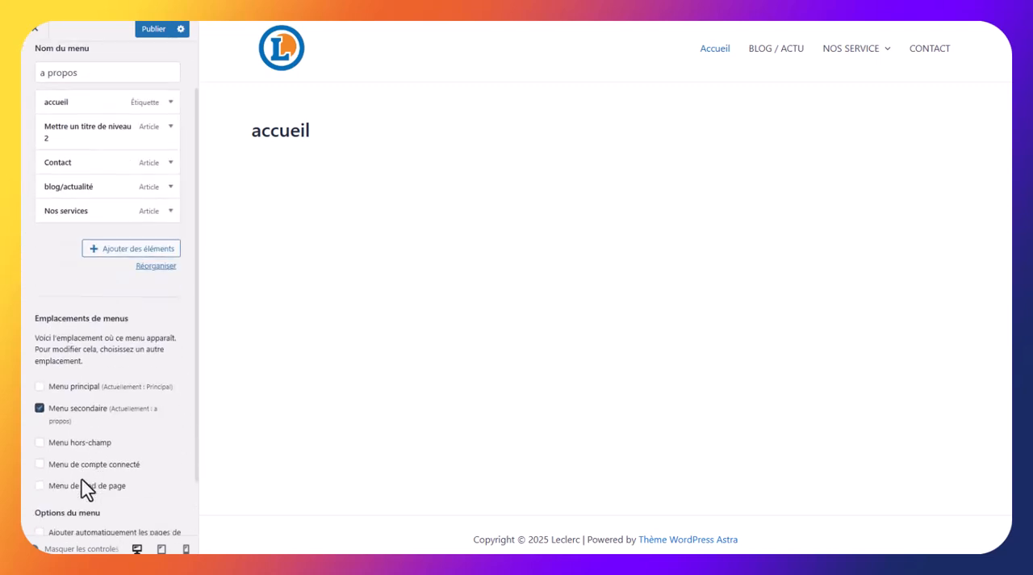
{"action": "left_click", "coordinate": [85, 504]}
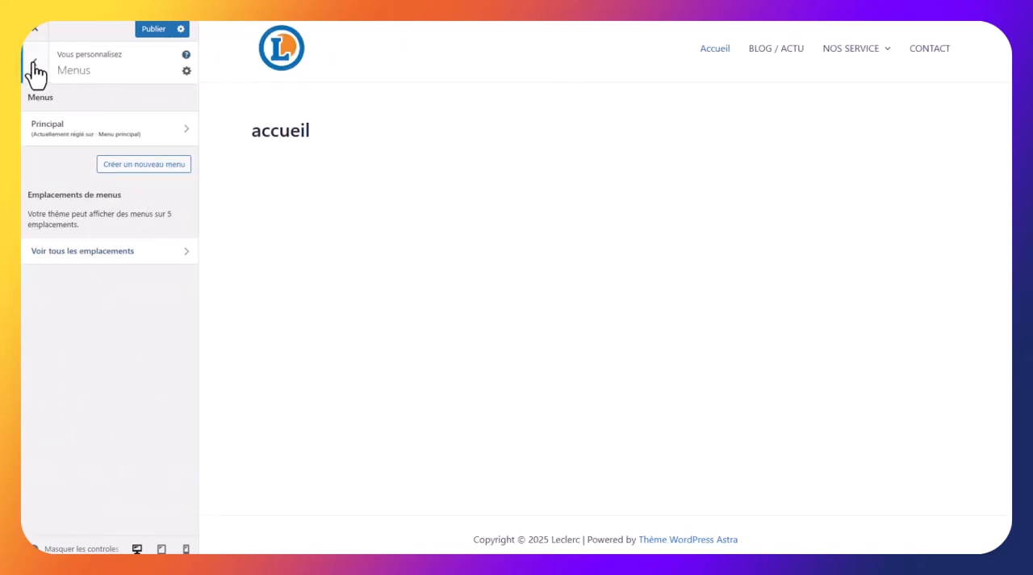
Publish the menu deletions and close the customizer to return to the article list
{"action": "left_click", "coordinate": [34, 30]}
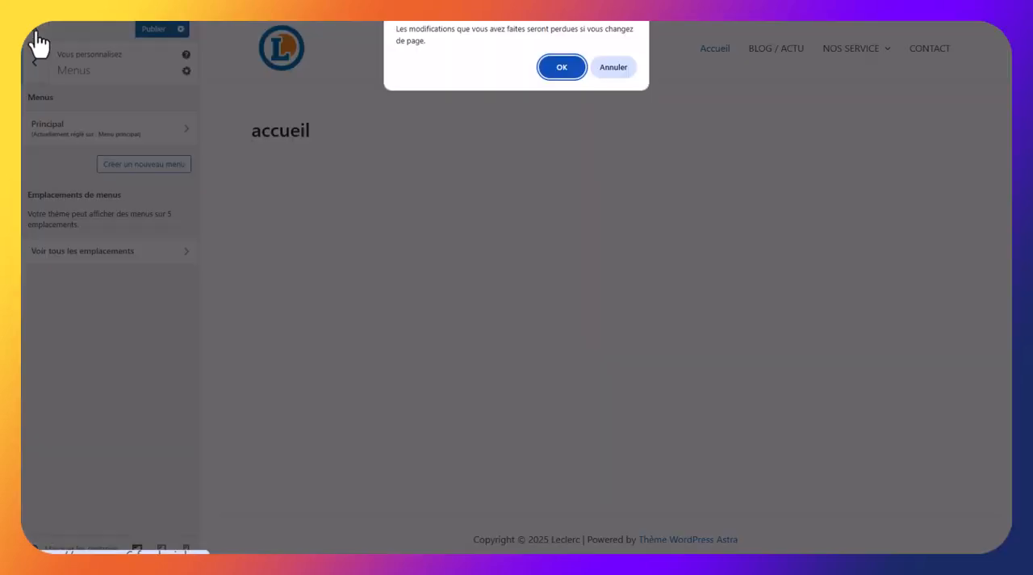
{"action": "left_click", "coordinate": [615, 68]}
{"action": "left_click", "coordinate": [161, 30]}
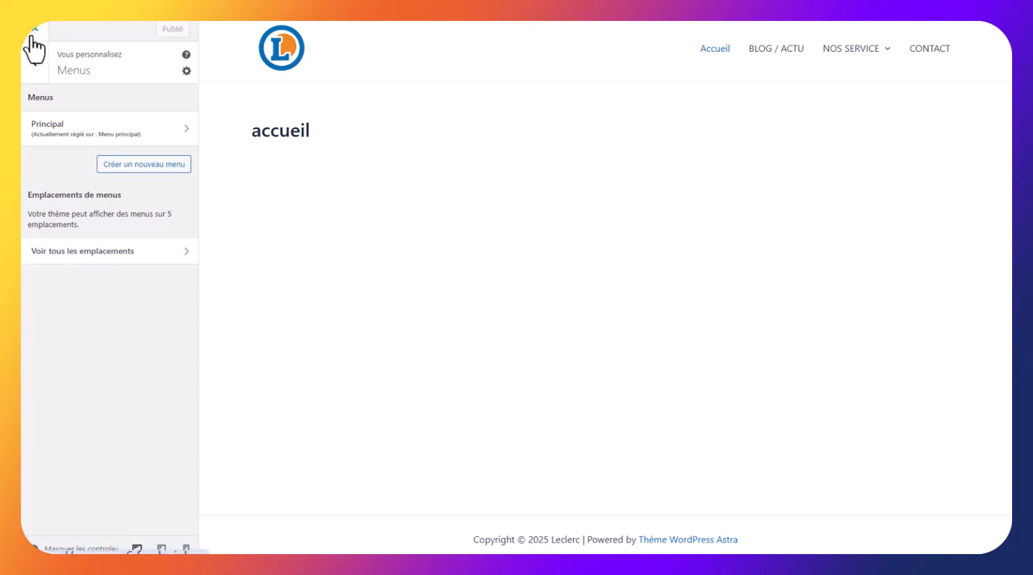
{"action": "left_click", "coordinate": [33, 33]}
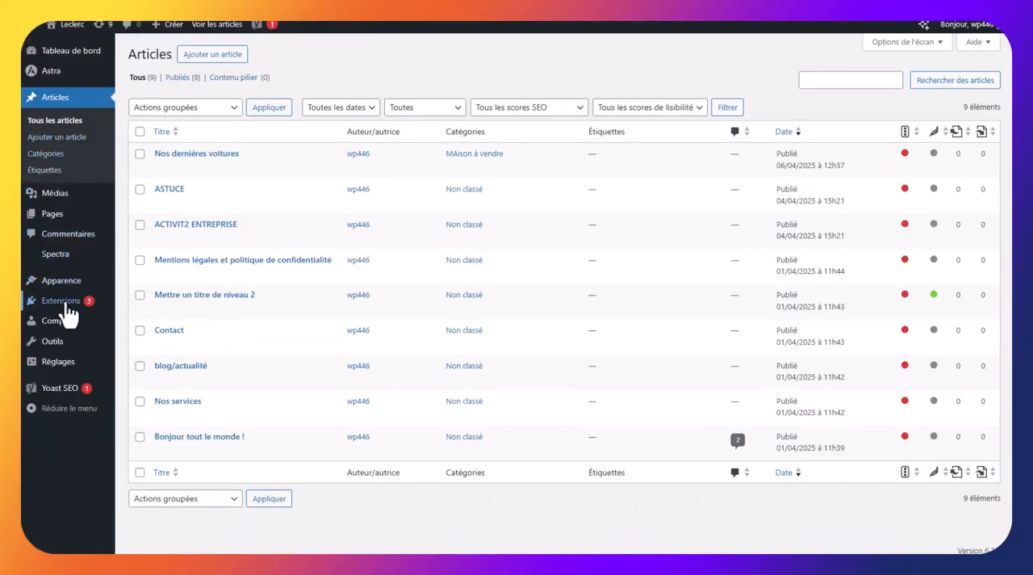
Open the list of installed extensions and review the site's plugins
{"action": "mouse_move", "coordinate": [66, 306]}
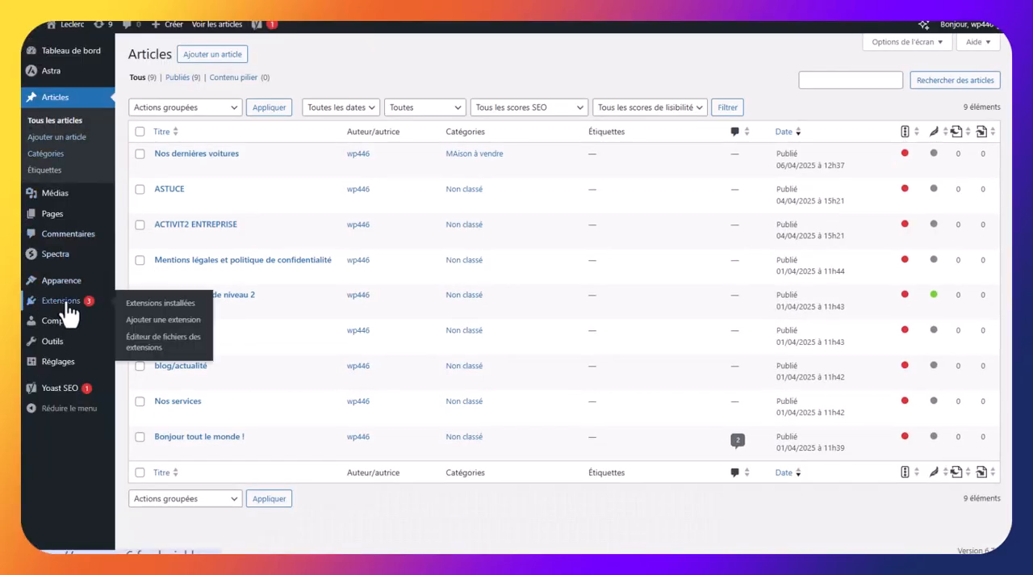
{"action": "left_click", "coordinate": [66, 313]}
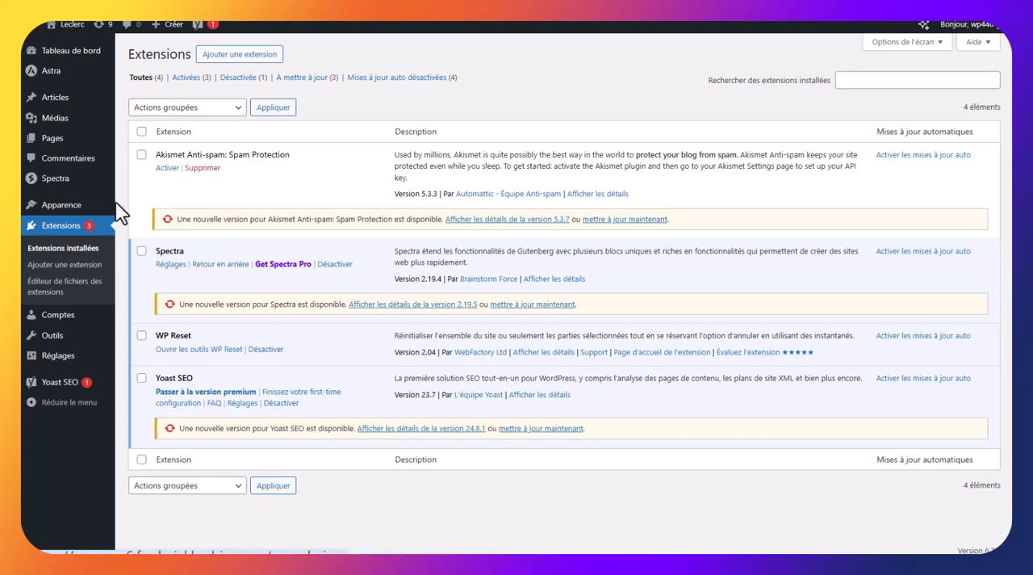
{"action": "mouse_move", "coordinate": [50, 188]}
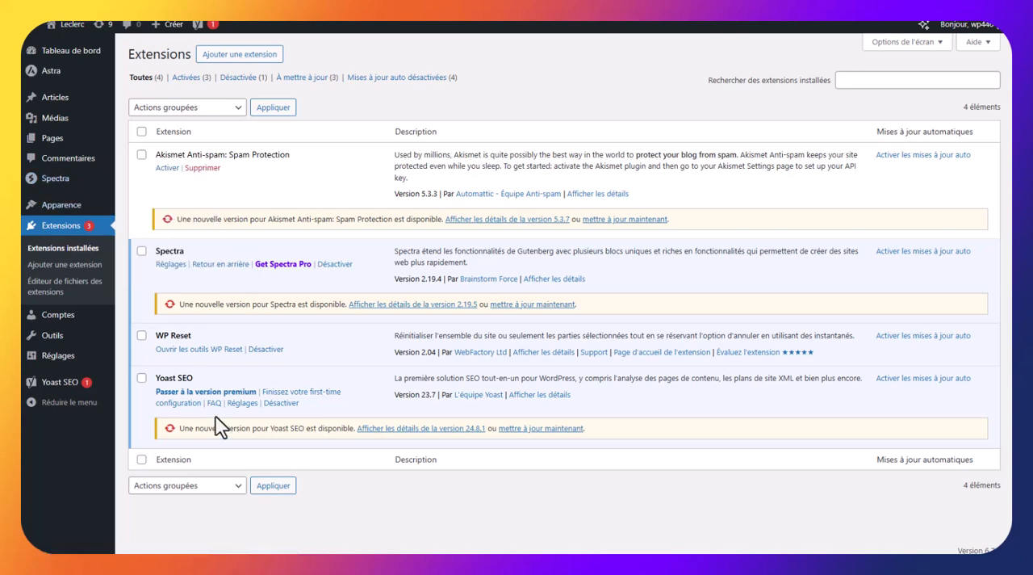
Open the "A PROPOS" page for editing and set its Yoast SEO target query to "Mots clés que tapent l'inbternanute pour arriver sur la page"
{"action": "left_click", "coordinate": [60, 142]}
{"action": "left_click", "coordinate": [172, 155]}
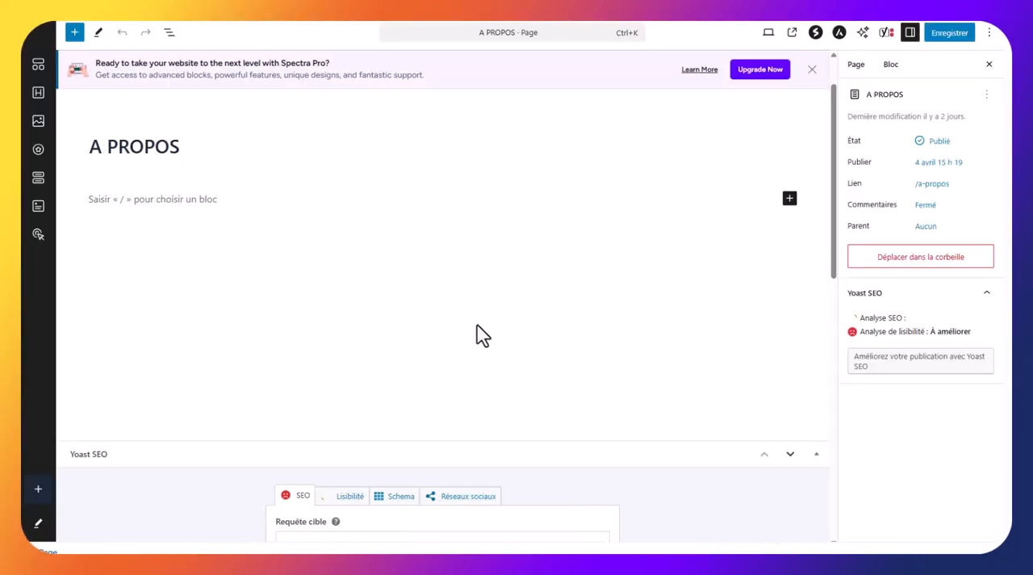
{"action": "scroll", "coordinate": [476, 335], "scroll_direction": "down", "scroll_amount": 6}
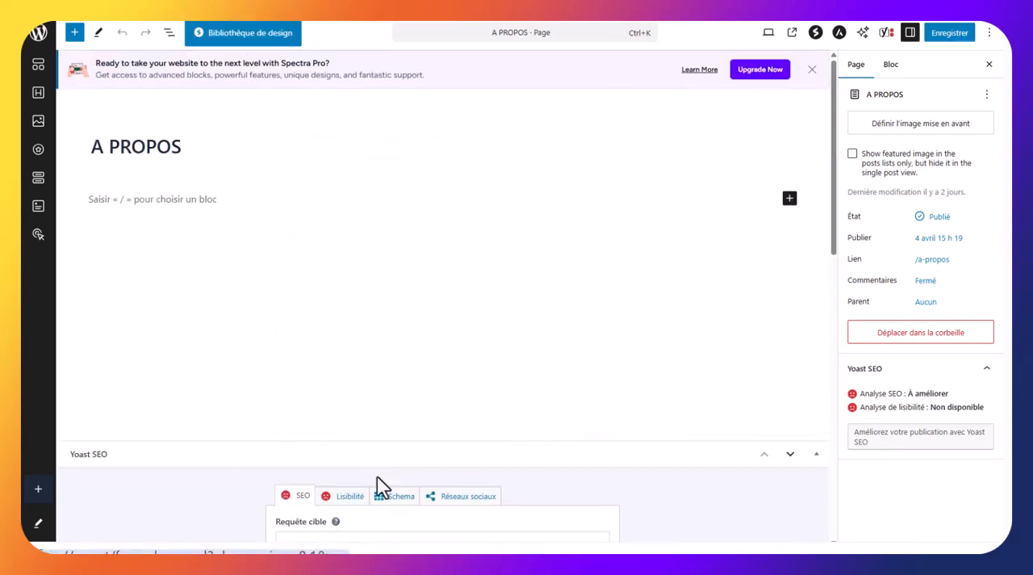
{"action": "scroll", "coordinate": [456, 385], "scroll_direction": "down", "scroll_amount": 3}
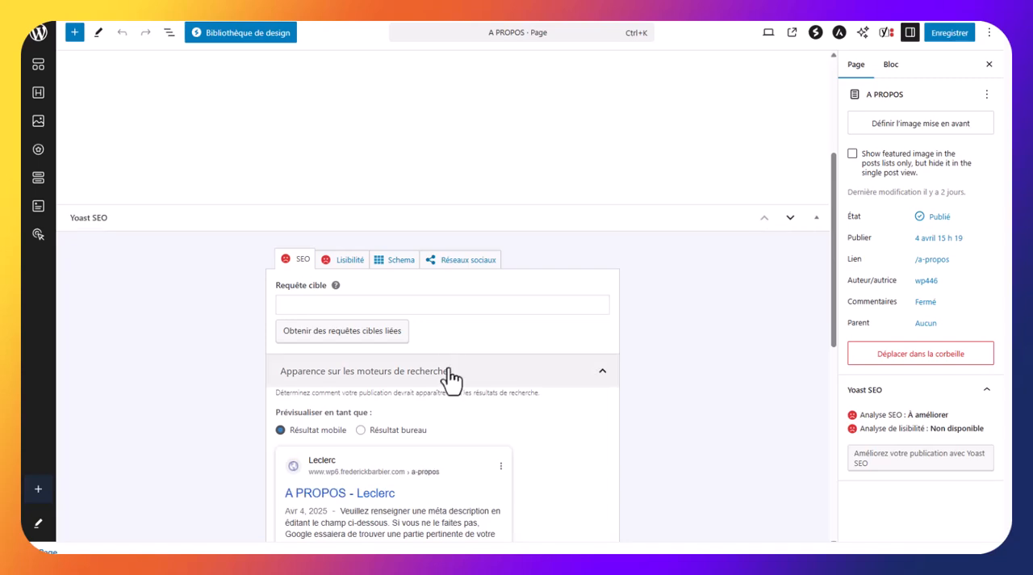
{"action": "scroll", "coordinate": [448, 373], "scroll_direction": "down", "scroll_amount": 2}
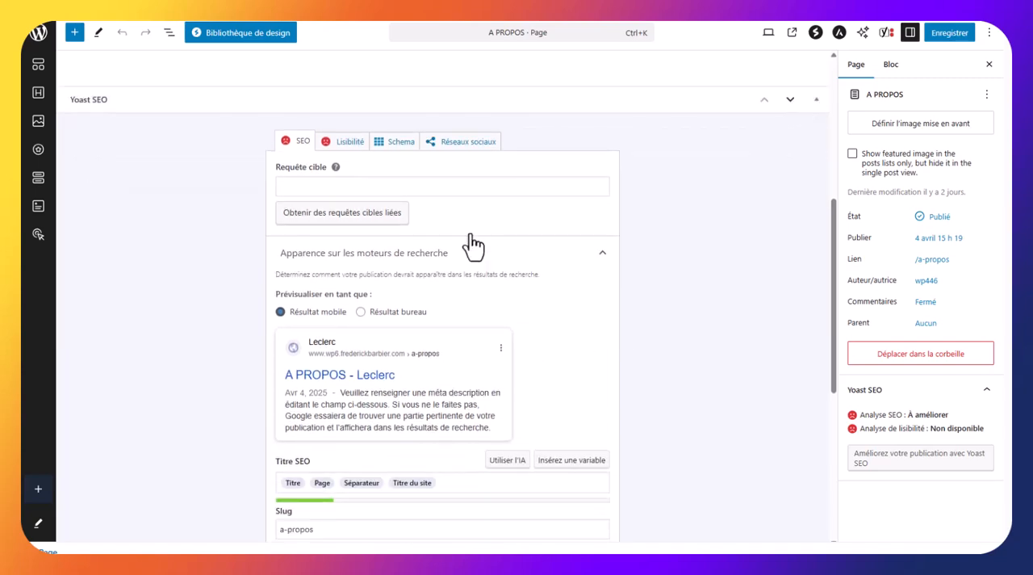
{"action": "left_click", "coordinate": [309, 187]}
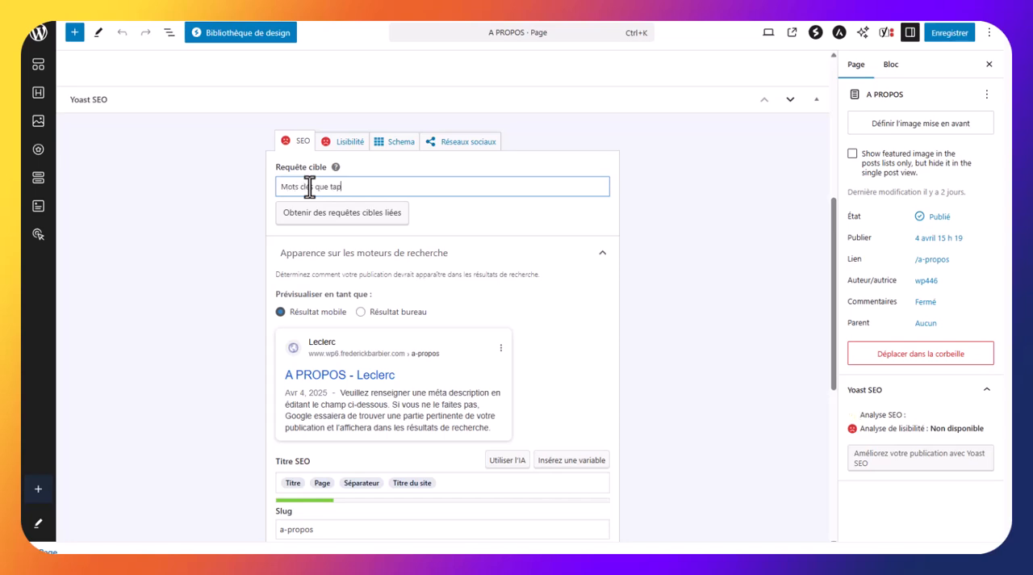
{"action": "type", "text": "Mots clés que tapent l'int"}
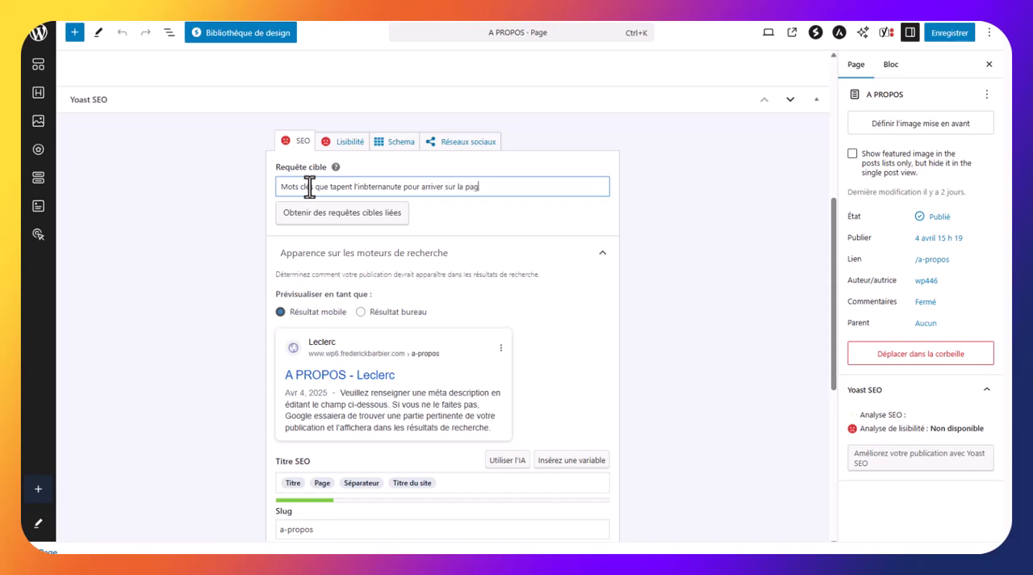
{"action": "left_click_drag", "start_coordinate": [508, 190], "coordinate": [274, 182]}
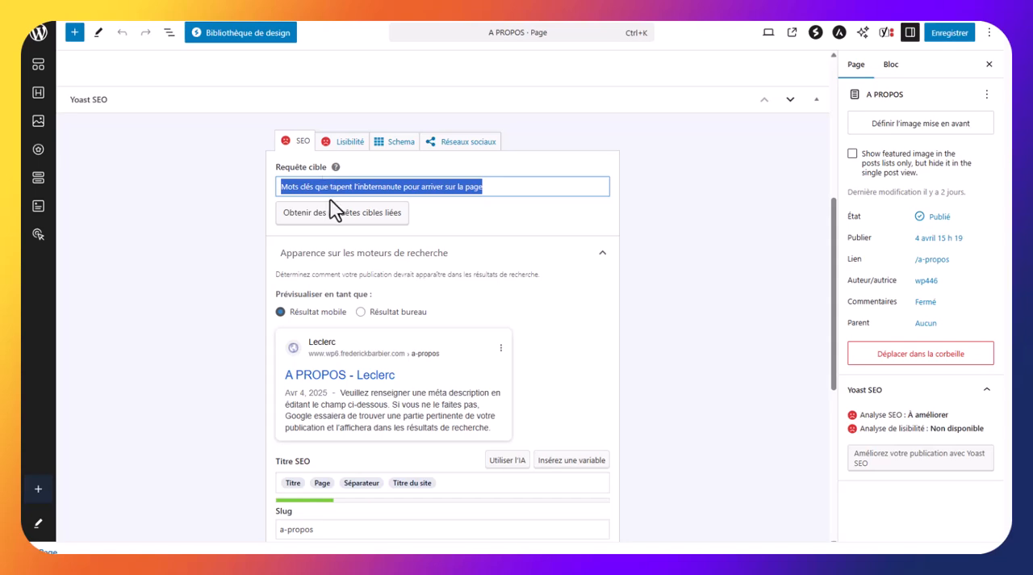
Change the page's SEO title to the site title variable followed by "mots clés attrayant", removing the title, page and separator variables
{"action": "scroll", "coordinate": [332, 208], "scroll_direction": "down", "scroll_amount": 3}
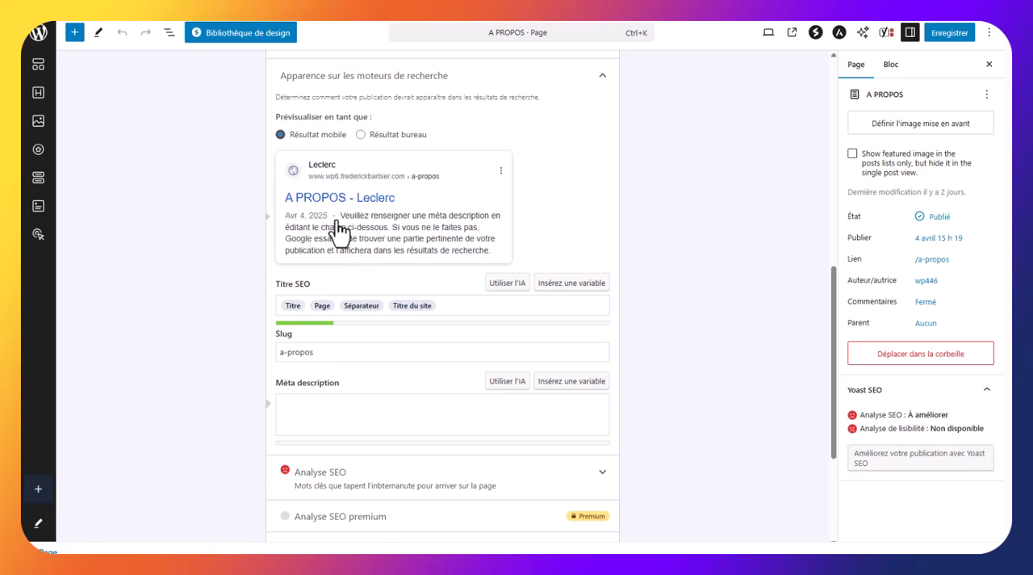
{"action": "left_click_drag", "start_coordinate": [452, 305], "coordinate": [277, 304]}
{"action": "left_click", "coordinate": [337, 306]}
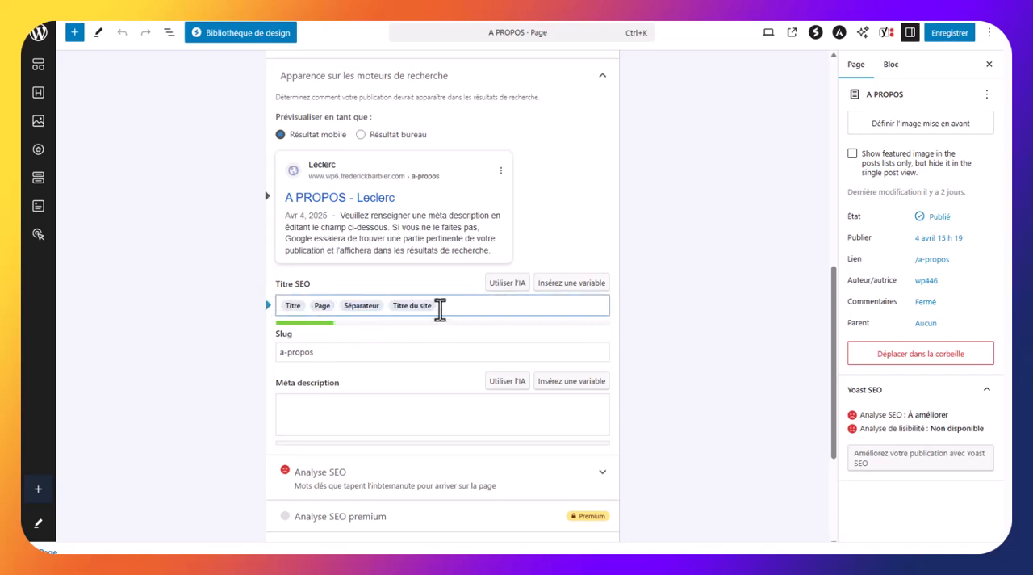
{"action": "key", "text": "BackSpace"}
{"action": "key", "text": "BackSpace"}
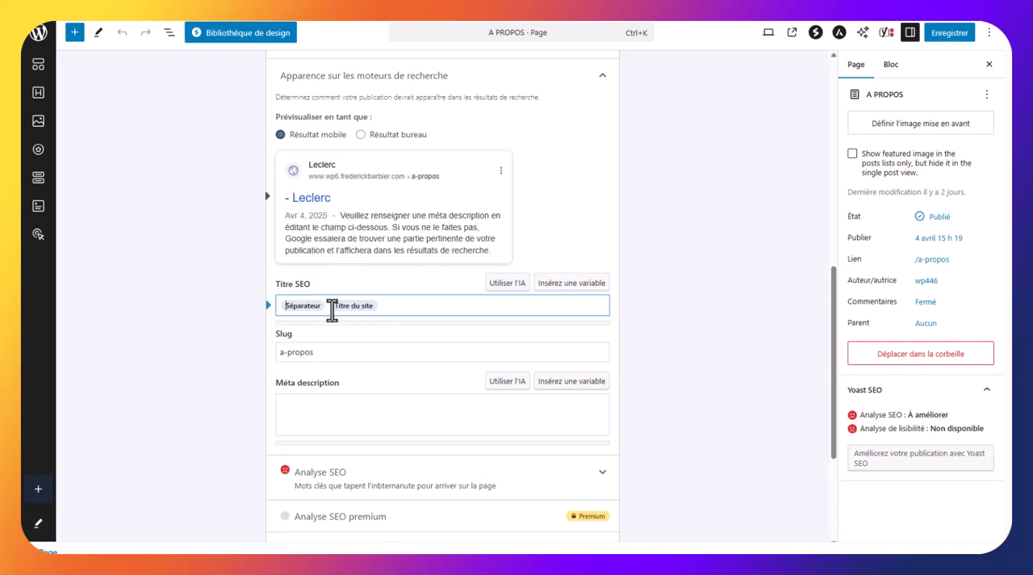
{"action": "key", "text": "Delete"}
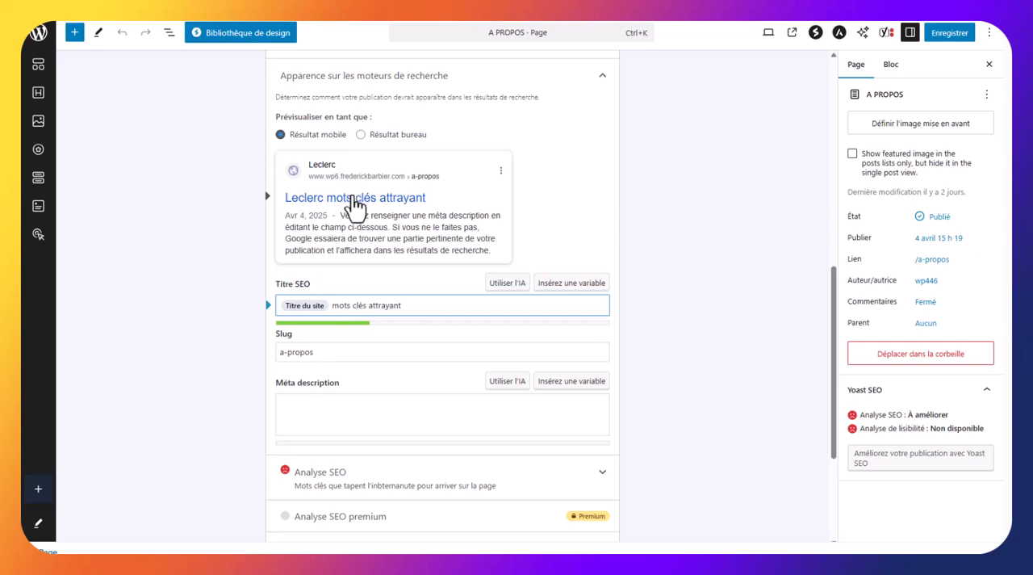
Enter "blabalabla balabla lblabal lablab" as the page's meta description and review it alongside the SEO title
{"action": "left_click", "coordinate": [313, 404]}
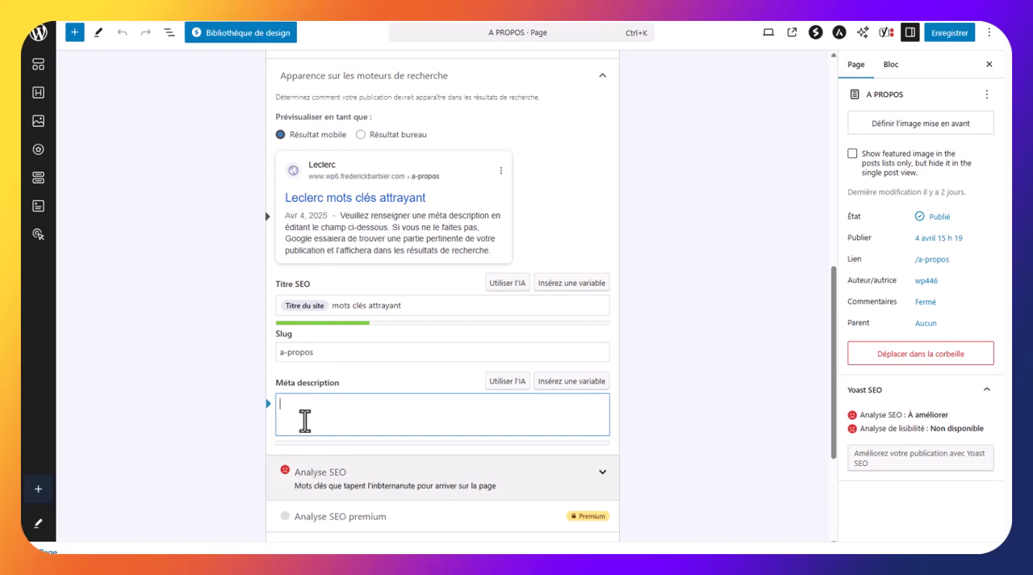
{"action": "type", "text": "blabalabla"}
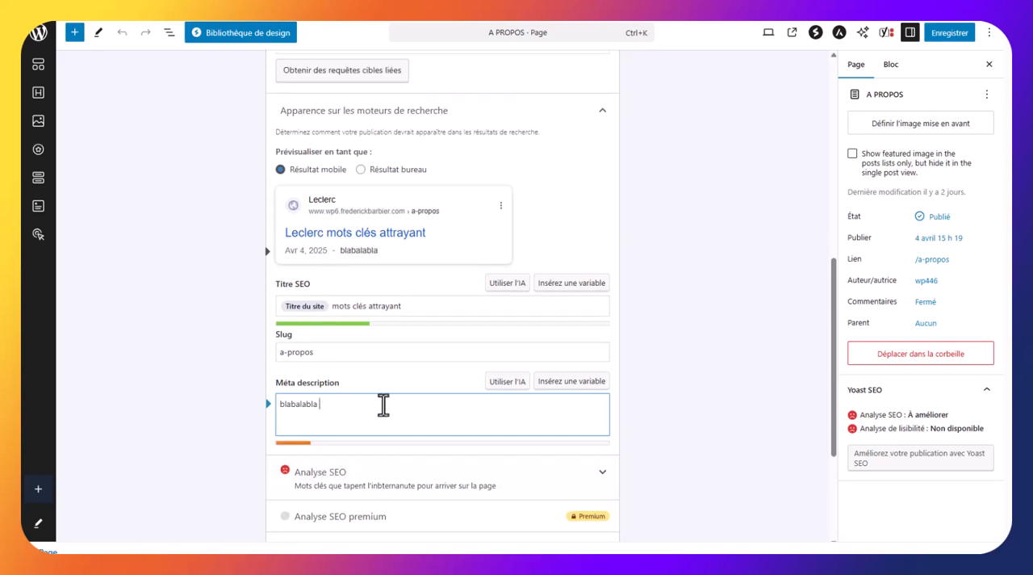
{"action": "type", "text": " balabla lblabal"}
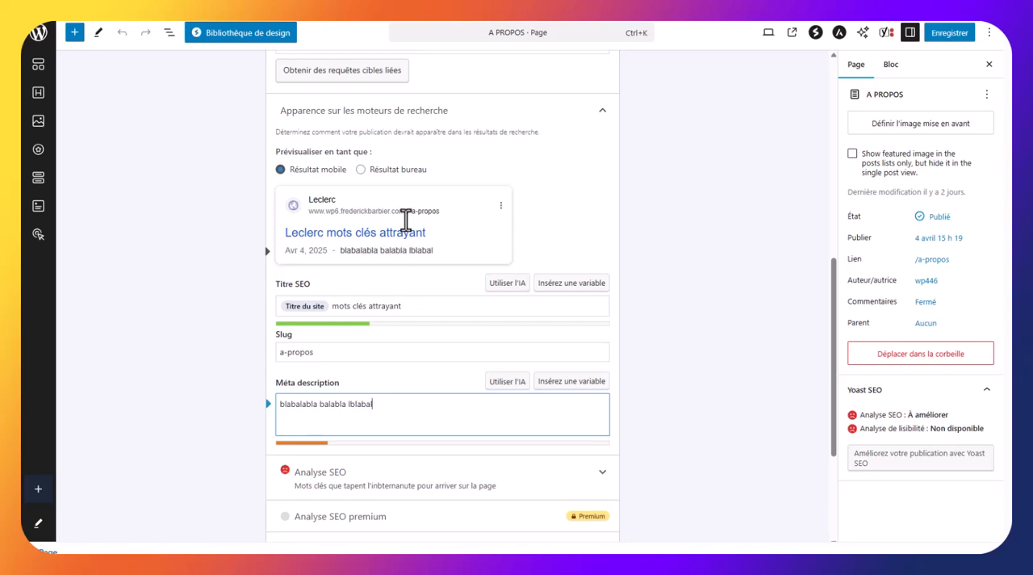
{"action": "type", "text": " lablab"}
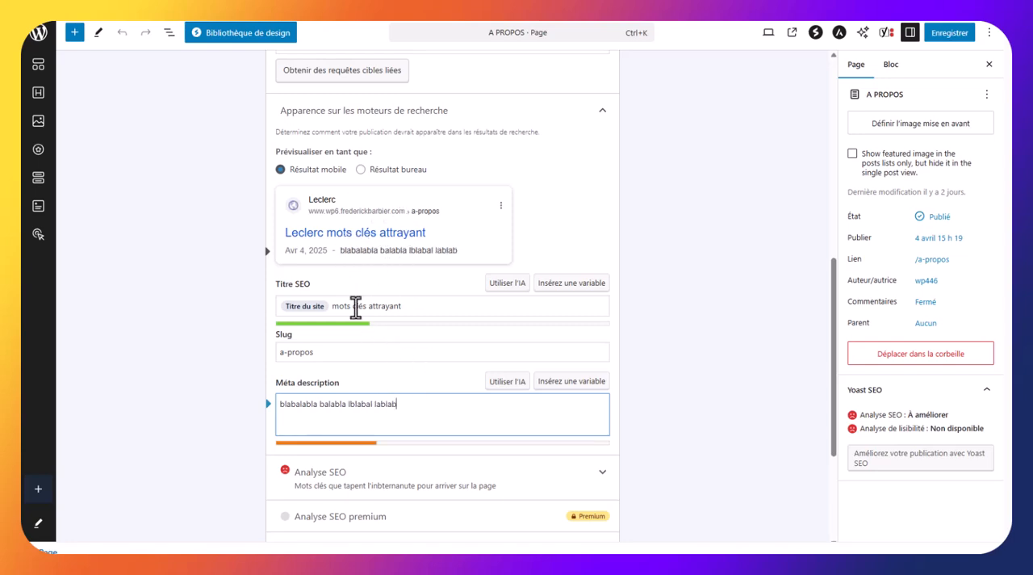
{"action": "left_click_drag", "start_coordinate": [422, 307], "coordinate": [280, 359]}
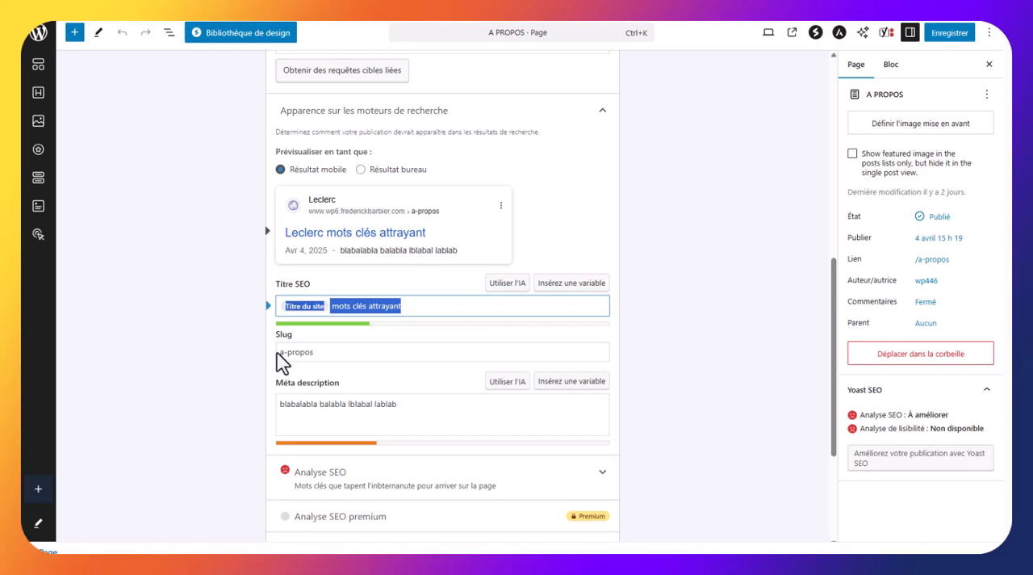
{"action": "left_click_drag", "start_coordinate": [430, 408], "coordinate": [254, 401]}
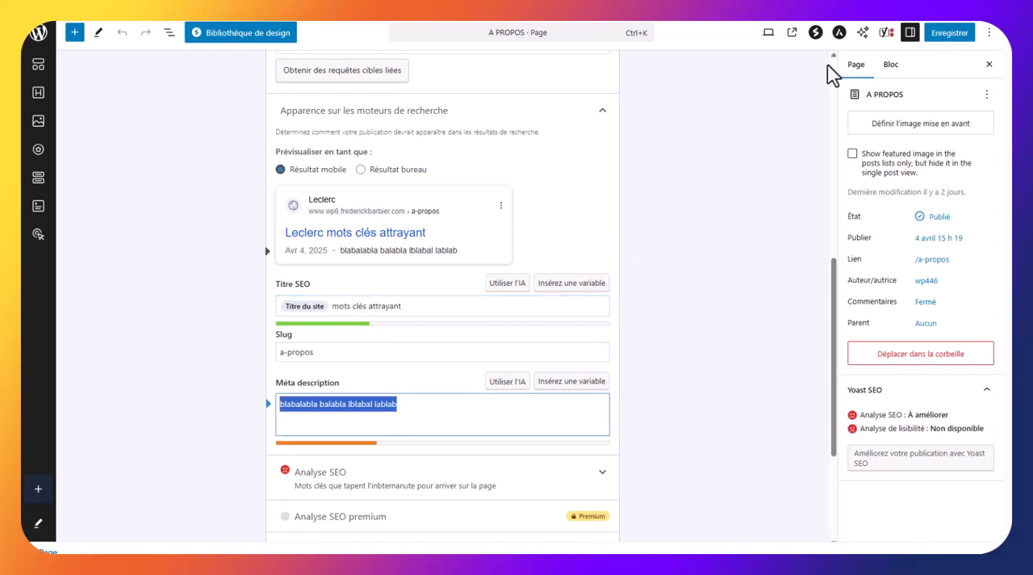
Save the "A PROPOS" page and return to the list of pages
{"action": "left_click", "coordinate": [958, 37]}
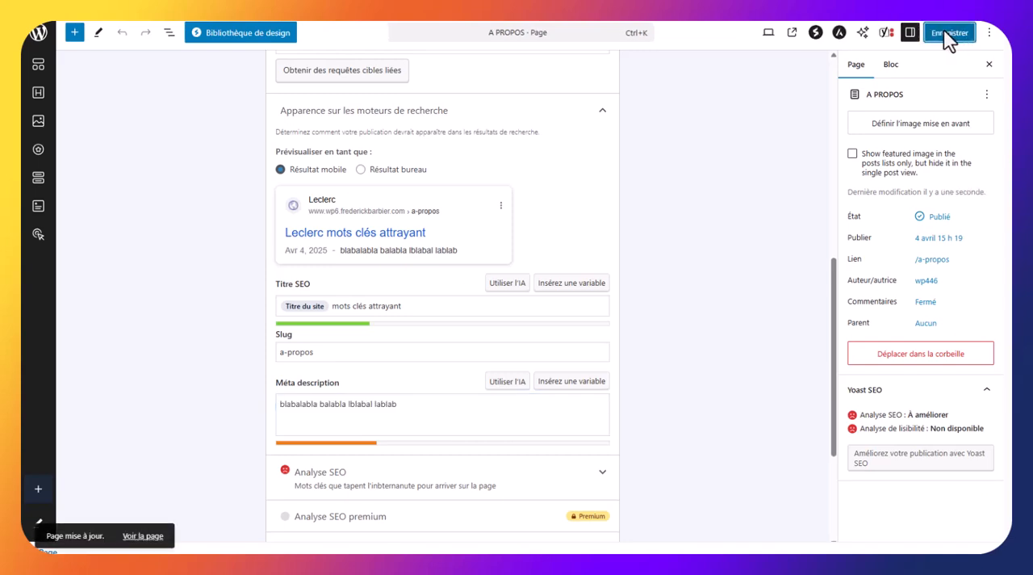
{"action": "scroll", "coordinate": [750, 252], "scroll_direction": "up", "scroll_amount": 10}
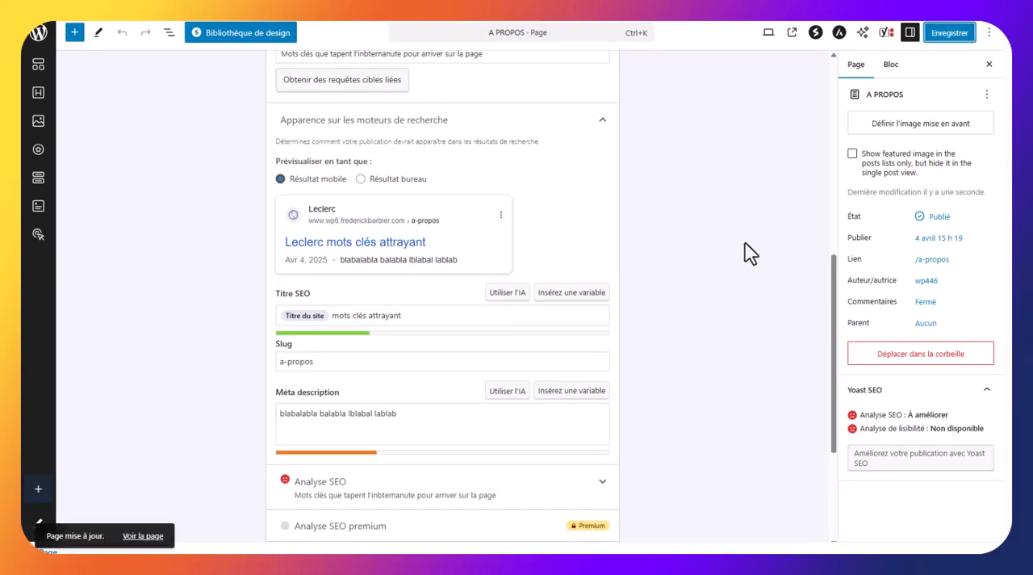
{"action": "left_click", "coordinate": [36, 37]}
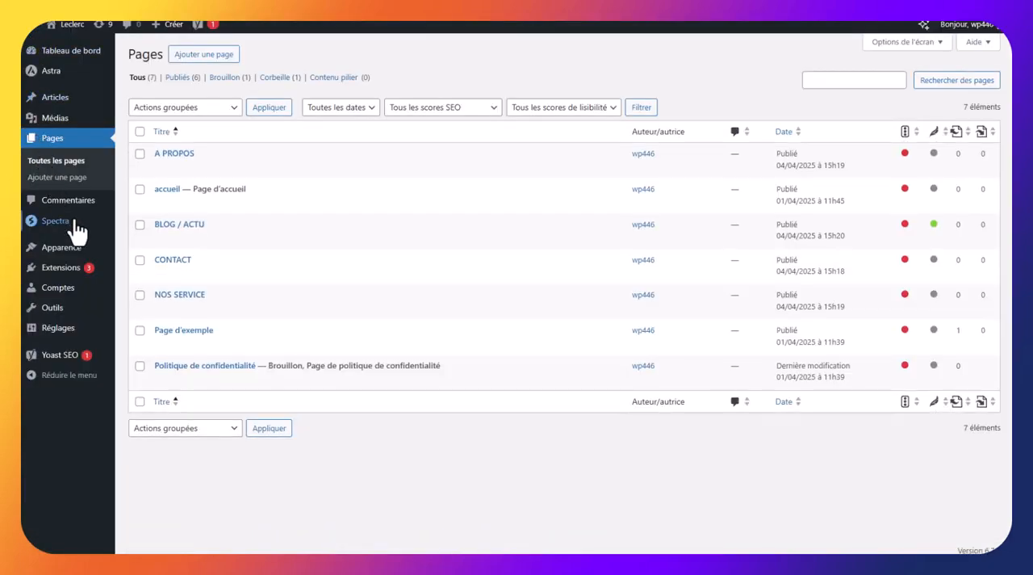
Open Spectra's popup builder and deactivate the two existing untitled popups
{"action": "mouse_move", "coordinate": [73, 224]}
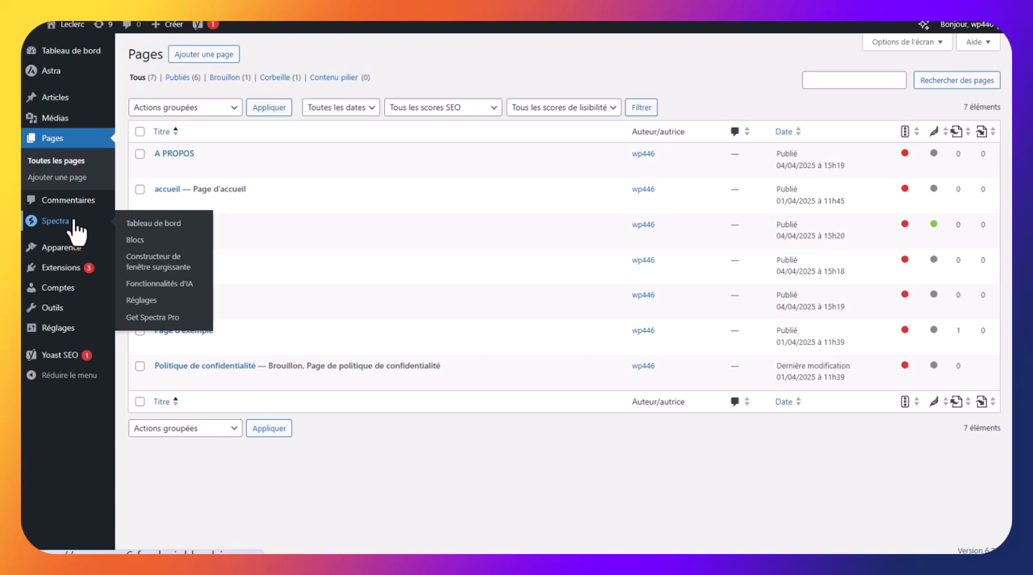
{"action": "left_click", "coordinate": [175, 264]}
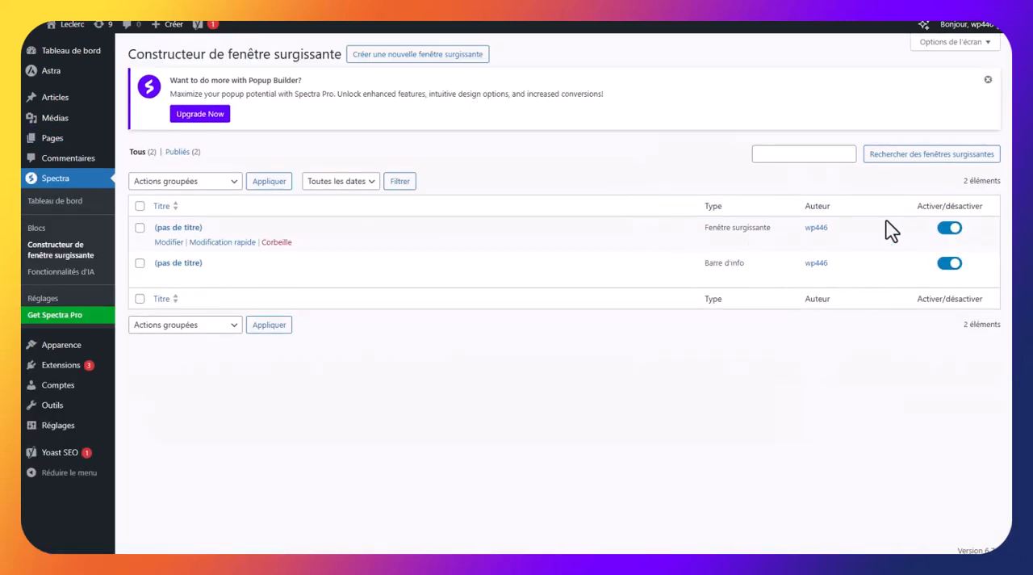
{"action": "left_click", "coordinate": [950, 230]}
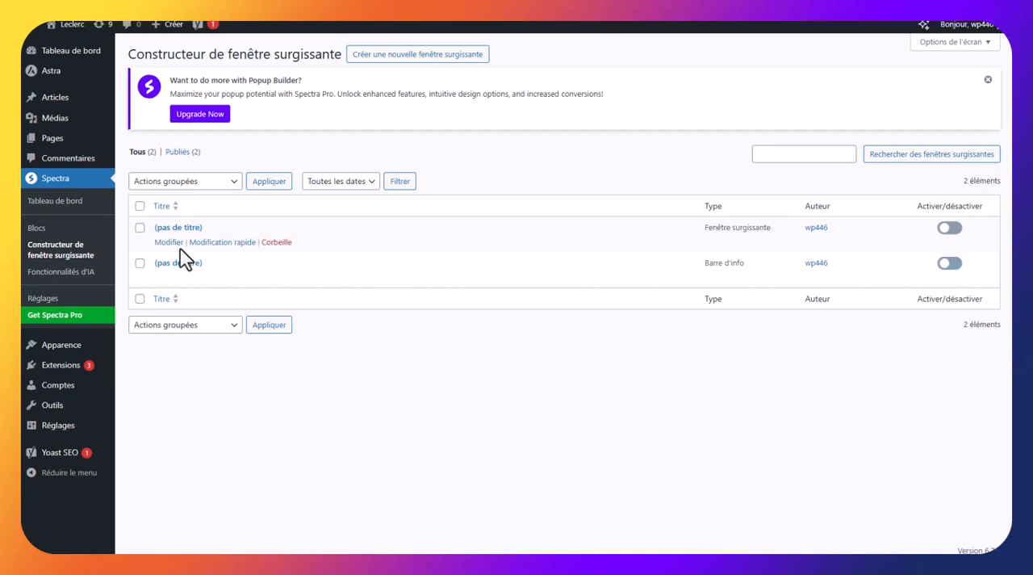
Move both untitled popups to the trash with one bulk action
{"action": "left_click", "coordinate": [140, 227]}
{"action": "left_click", "coordinate": [139, 263]}
{"action": "left_click", "coordinate": [200, 184]}
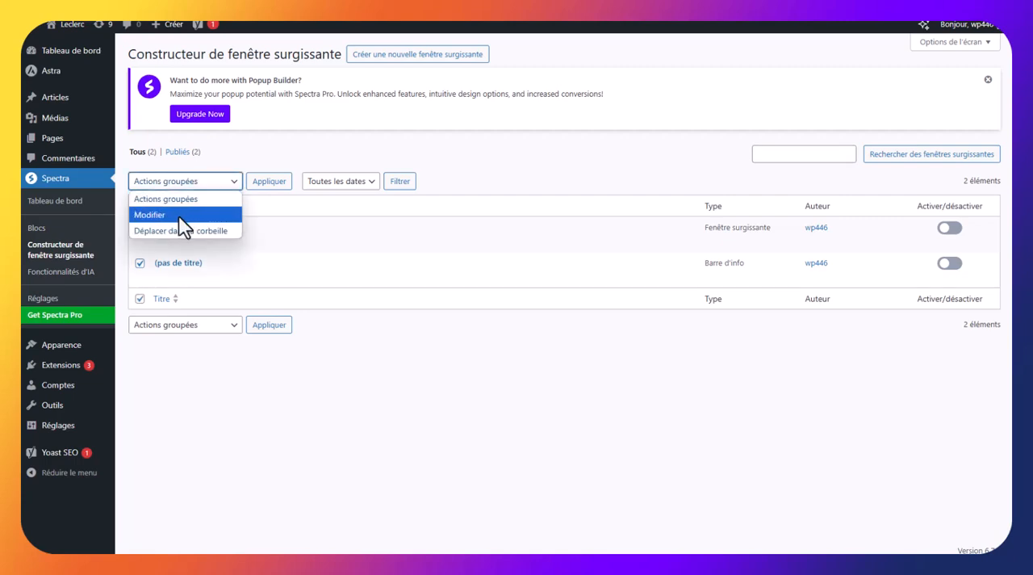
{"action": "left_click", "coordinate": [170, 232]}
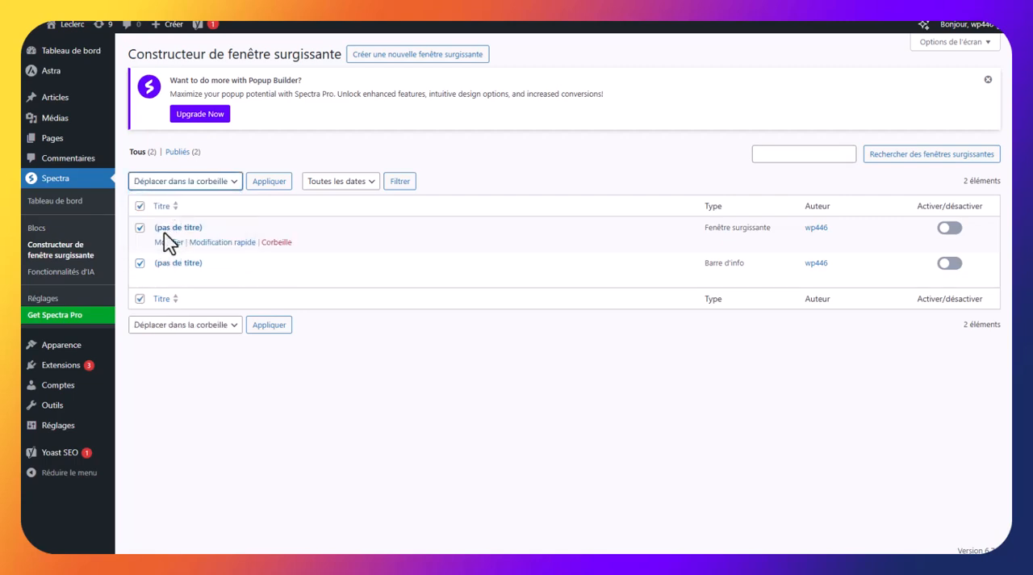
{"action": "left_click", "coordinate": [264, 182]}
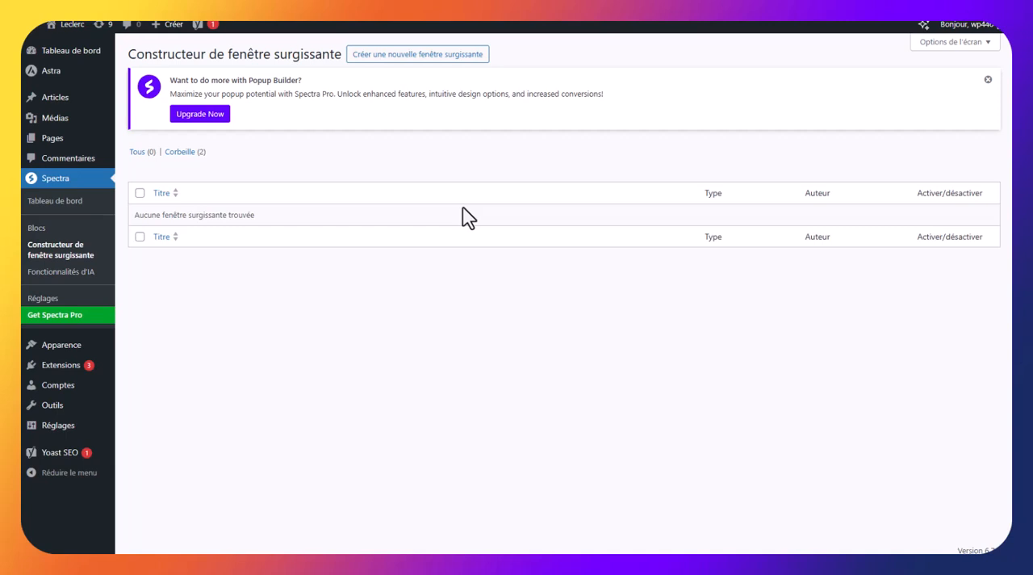
Create a new Spectra popup of type Info Bar and replace its heading text with "Journée portes ouvertes"
{"action": "left_click", "coordinate": [435, 58]}
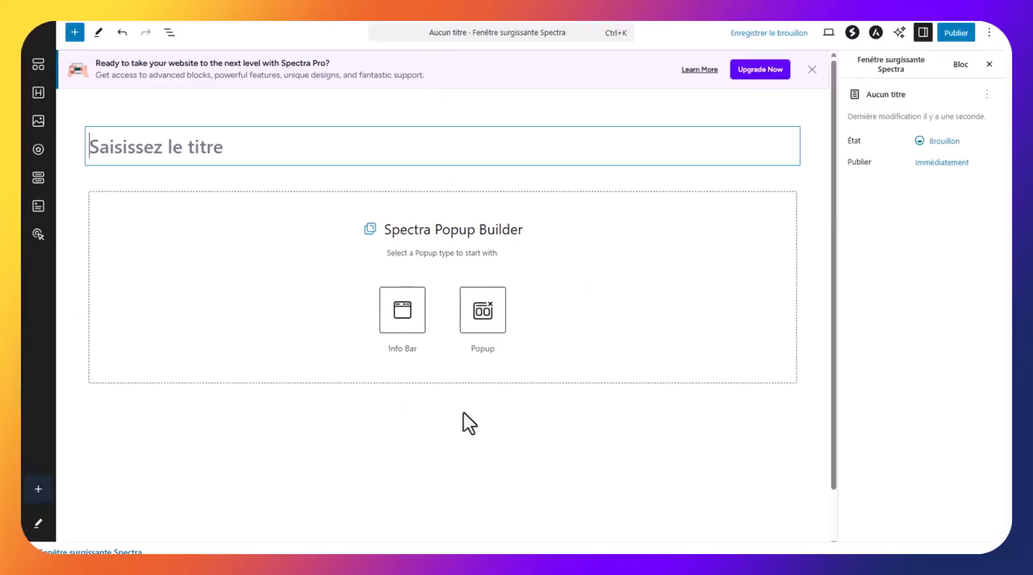
{"action": "left_click", "coordinate": [397, 317]}
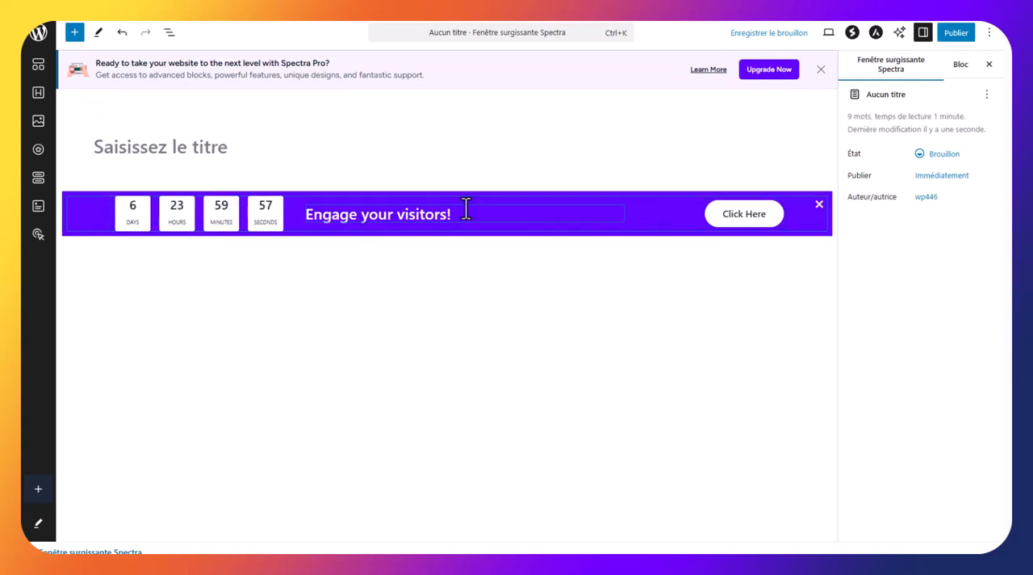
{"action": "triple_click", "coordinate": [328, 214]}
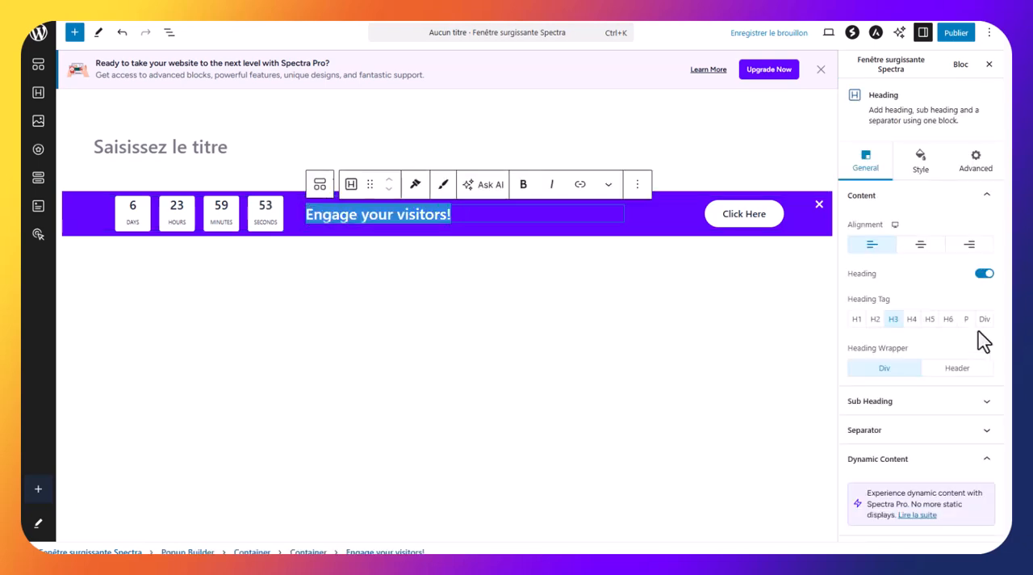
{"action": "type", "text": "Journée"}
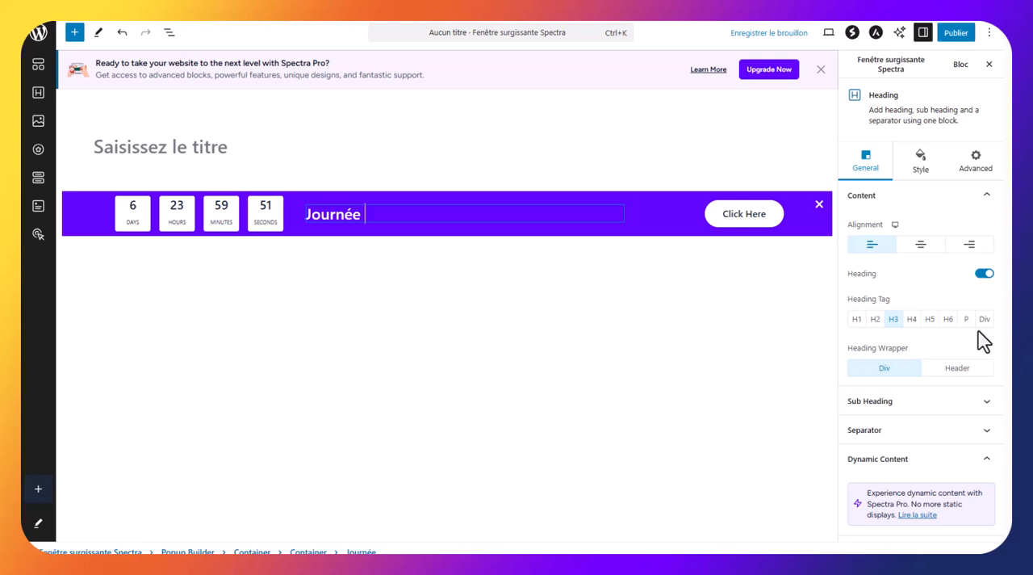
{"action": "type", "text": " portes ouvertes"}
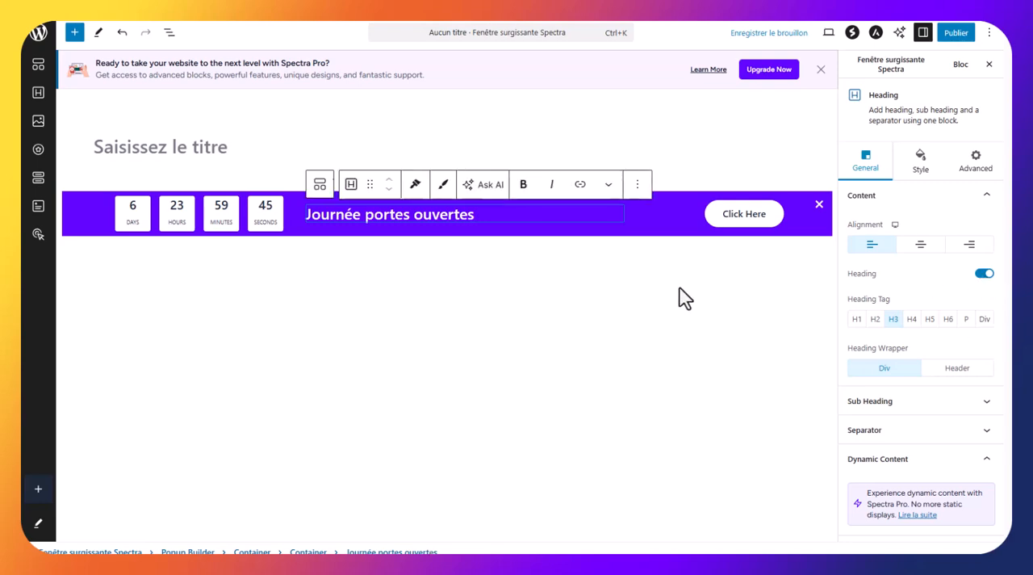
Examine the countdown's settings and the general, style and advanced settings of the button in the info bar
{"action": "left_click", "coordinate": [284, 224]}
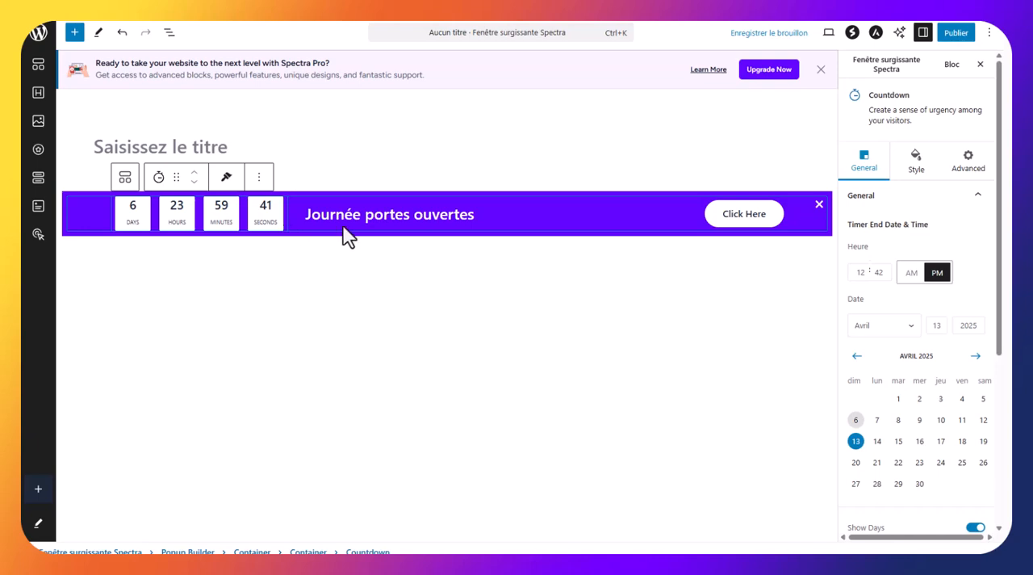
{"action": "left_click", "coordinate": [768, 225]}
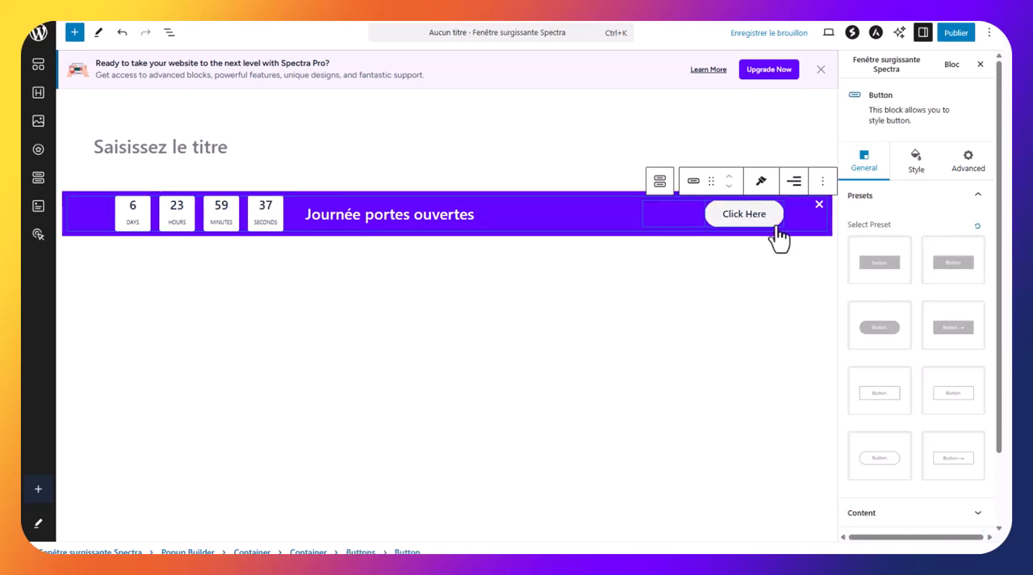
{"action": "left_click", "coordinate": [920, 168]}
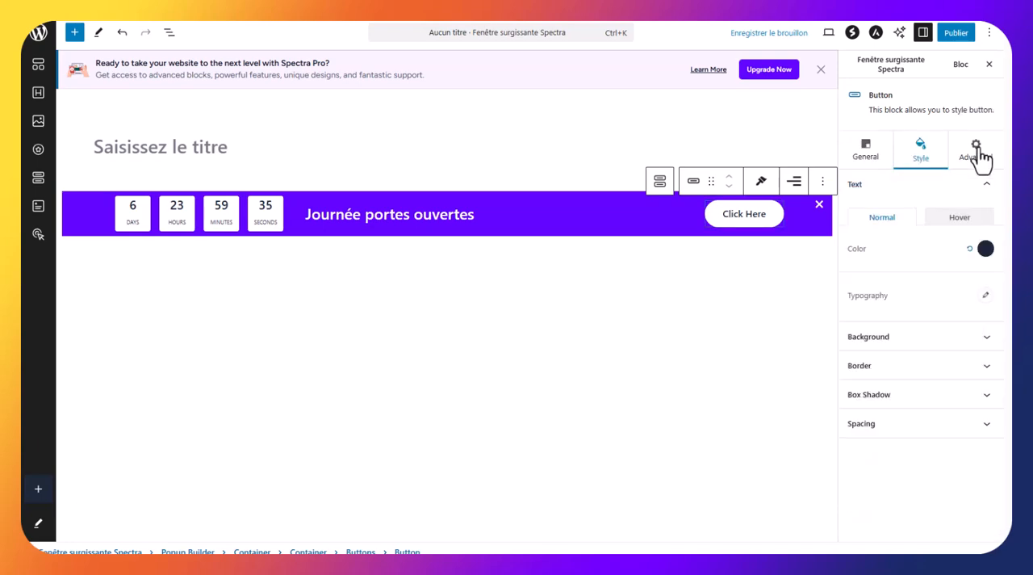
{"action": "left_click", "coordinate": [978, 157]}
{"action": "left_click", "coordinate": [924, 152]}
{"action": "left_click", "coordinate": [868, 155]}
{"action": "left_click", "coordinate": [749, 217]}
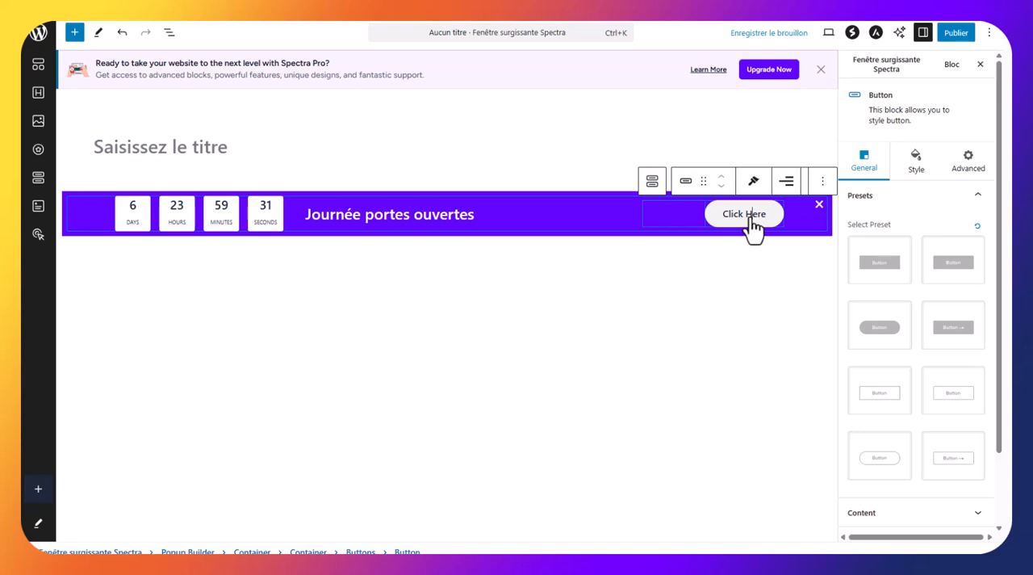
Publish the info bar without a title and return to the list of popups
{"action": "left_click", "coordinate": [957, 34]}
{"action": "left_click", "coordinate": [957, 36]}
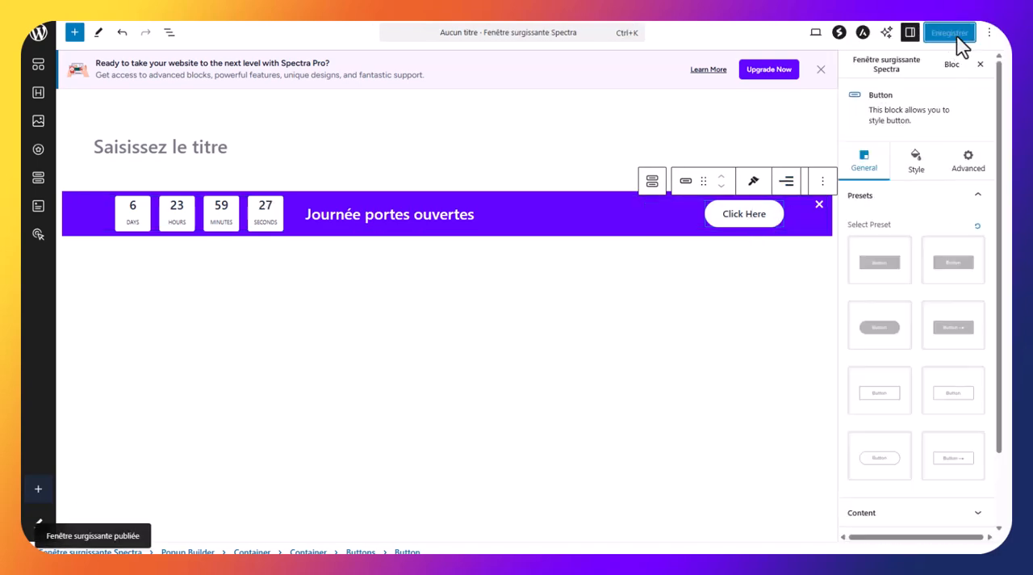
{"action": "left_click", "coordinate": [34, 36]}
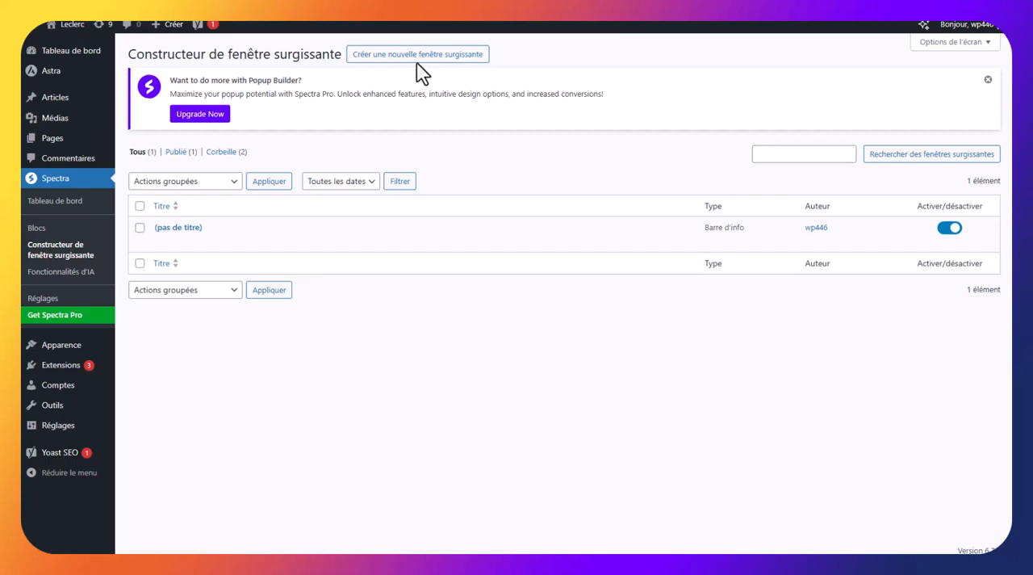
Create a new Spectra popup of type Popup and replace its heading text with "Engagez vos visiteurs !!!"
{"action": "left_click", "coordinate": [412, 57]}
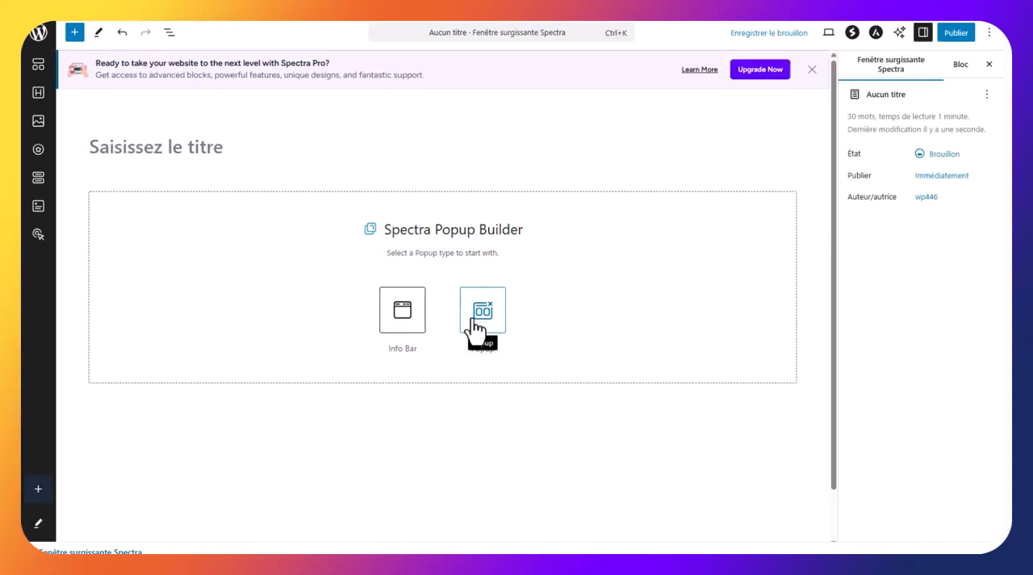
{"action": "left_click", "coordinate": [477, 329]}
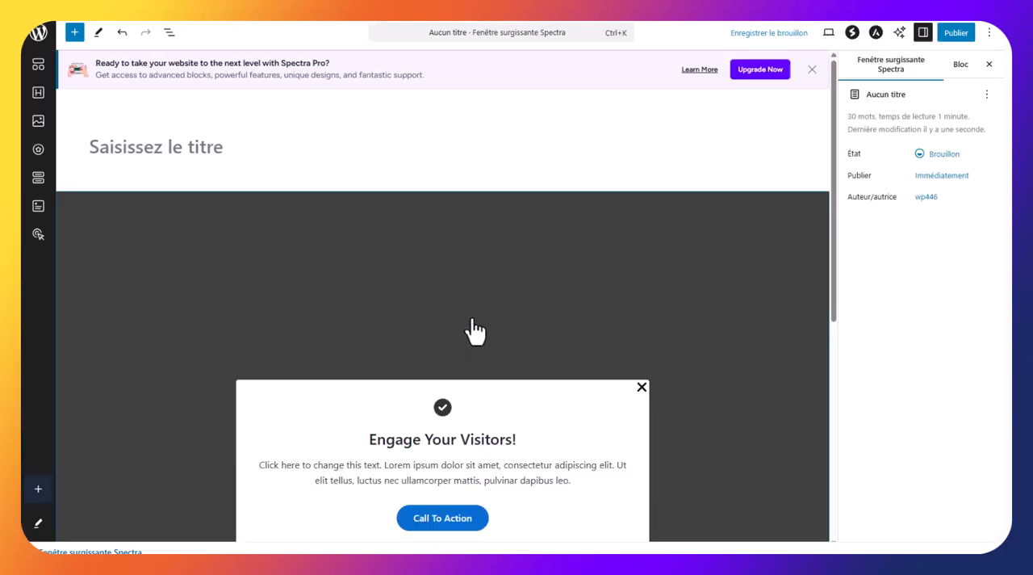
{"action": "triple_click", "coordinate": [351, 433]}
{"action": "type", "text": "Eng"}
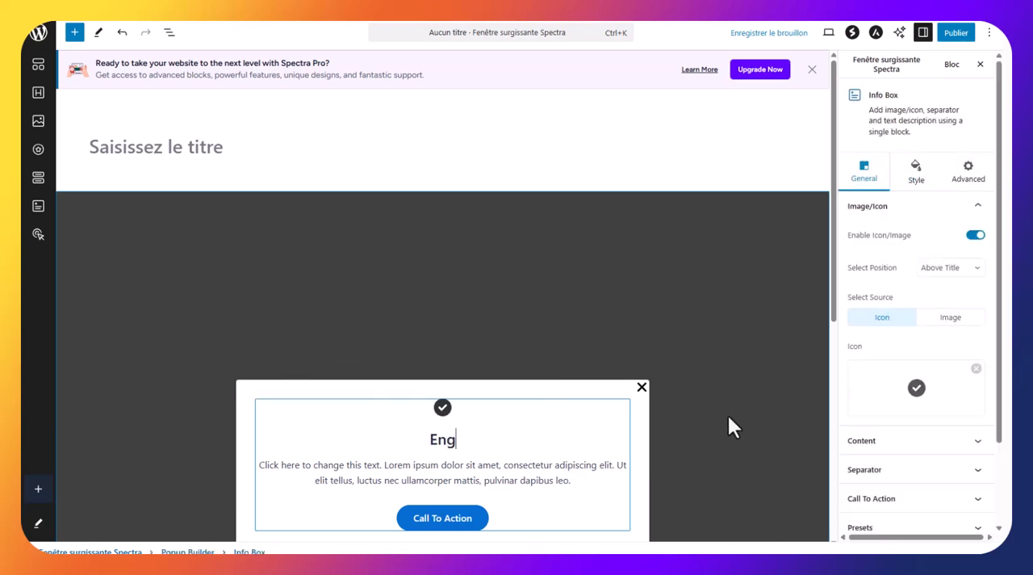
{"action": "type", "text": "agez v"}
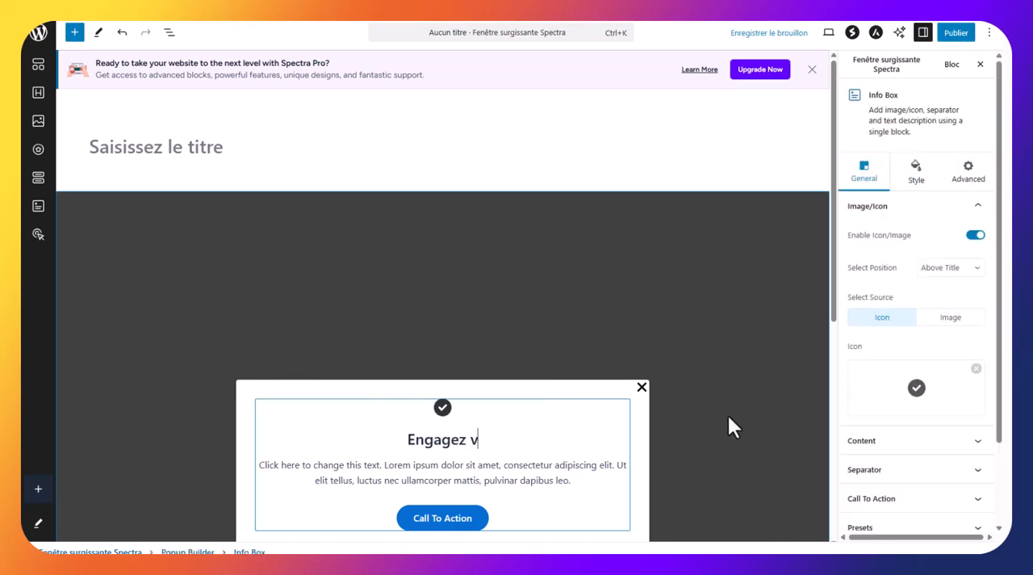
{"action": "type", "text": "os visi"}
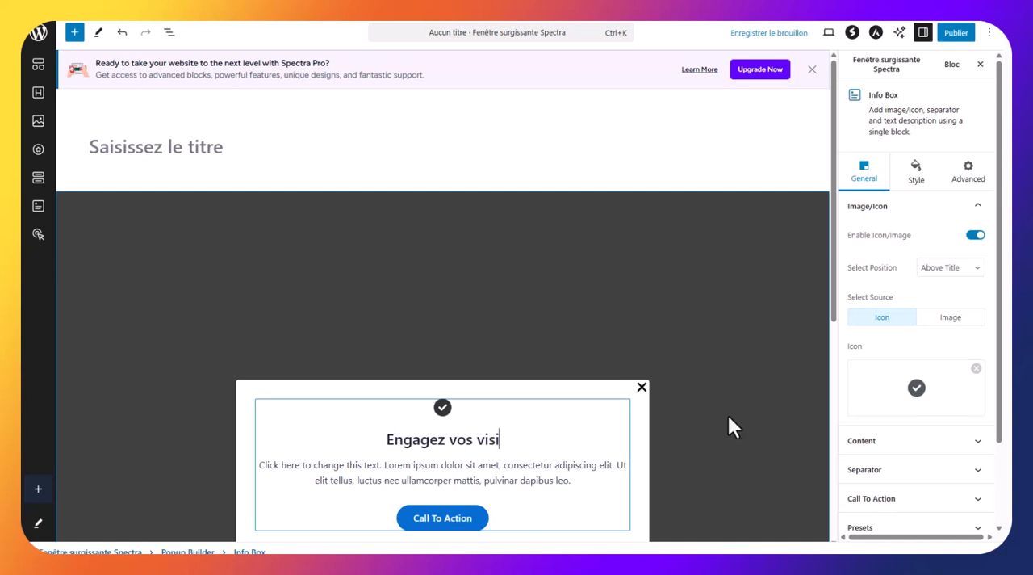
{"action": "type", "text": "teurs !!!"}
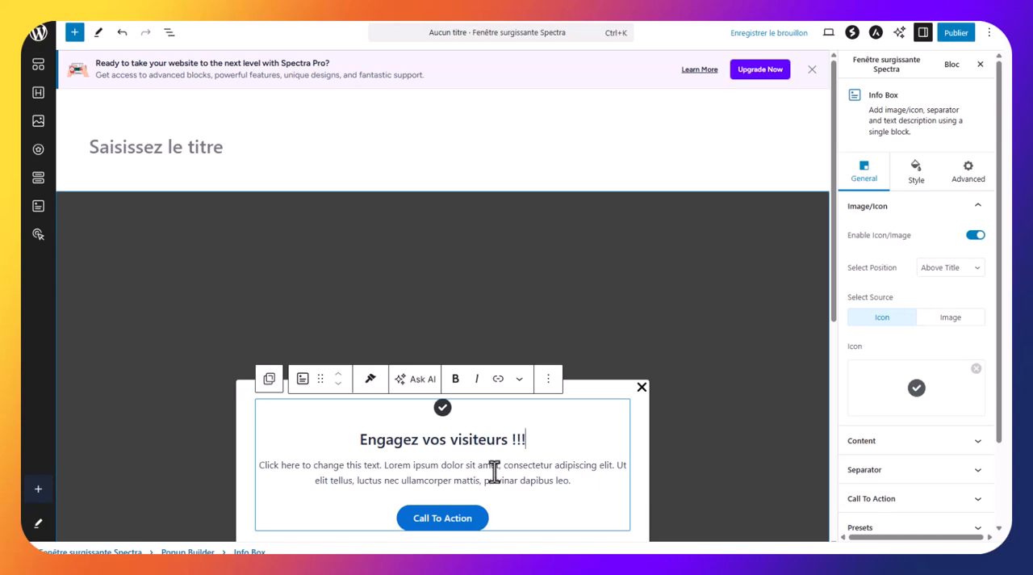
{"action": "left_click", "coordinate": [463, 519]}
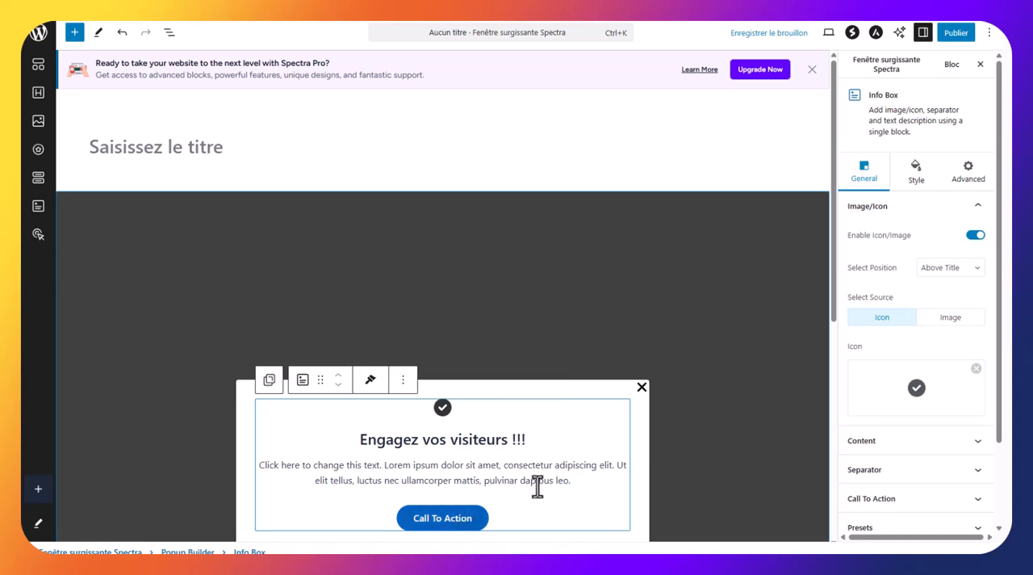
{"action": "left_click", "coordinate": [550, 442]}
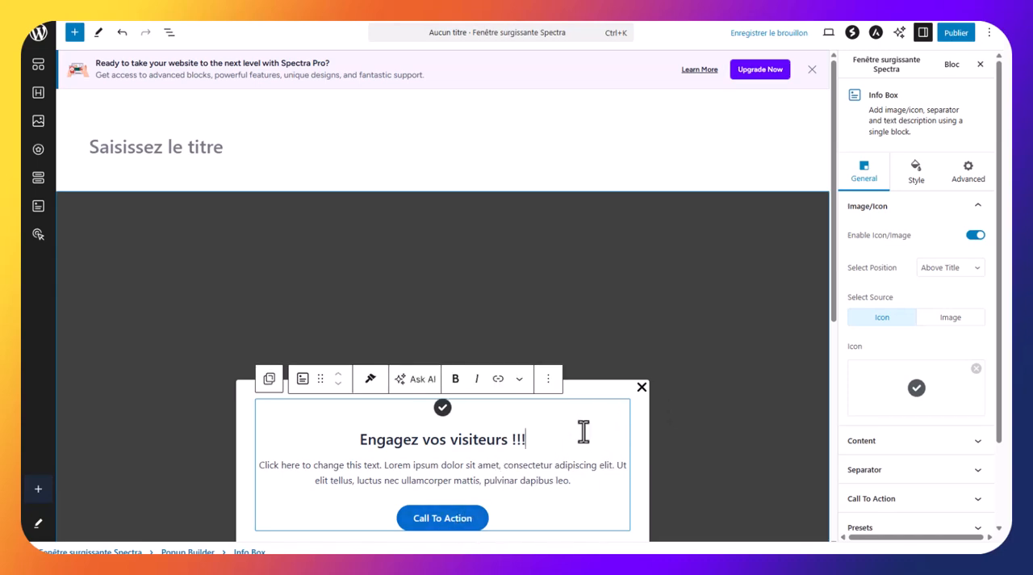
{"action": "scroll", "coordinate": [580, 433], "scroll_direction": "down", "scroll_amount": 2}
{"action": "scroll", "coordinate": [682, 319], "scroll_direction": "up", "scroll_amount": 3}
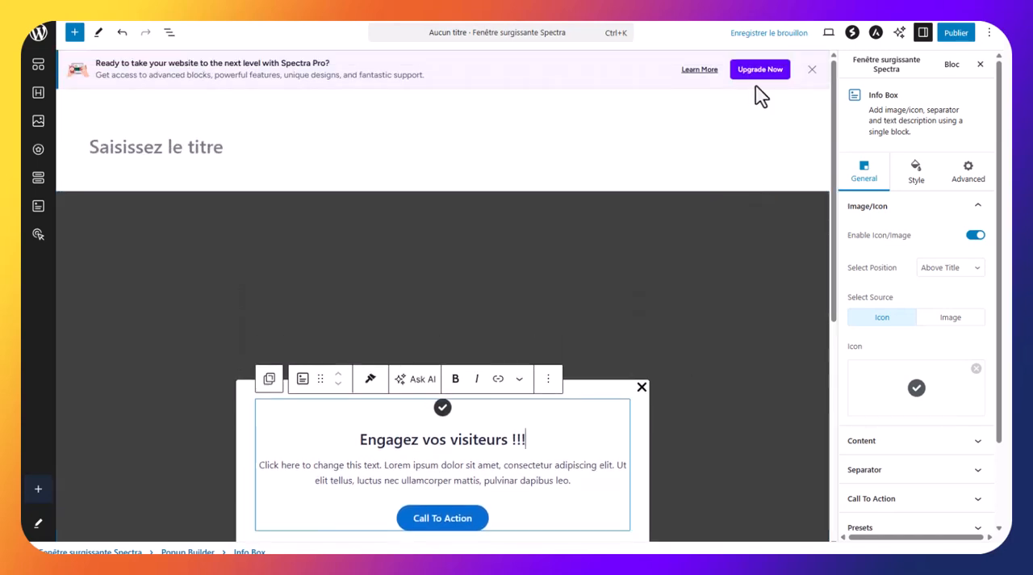
Publish the "Engagez vos visiteurs !!!" popup and return to the list of popups
{"action": "left_click", "coordinate": [957, 36]}
{"action": "left_click", "coordinate": [961, 34]}
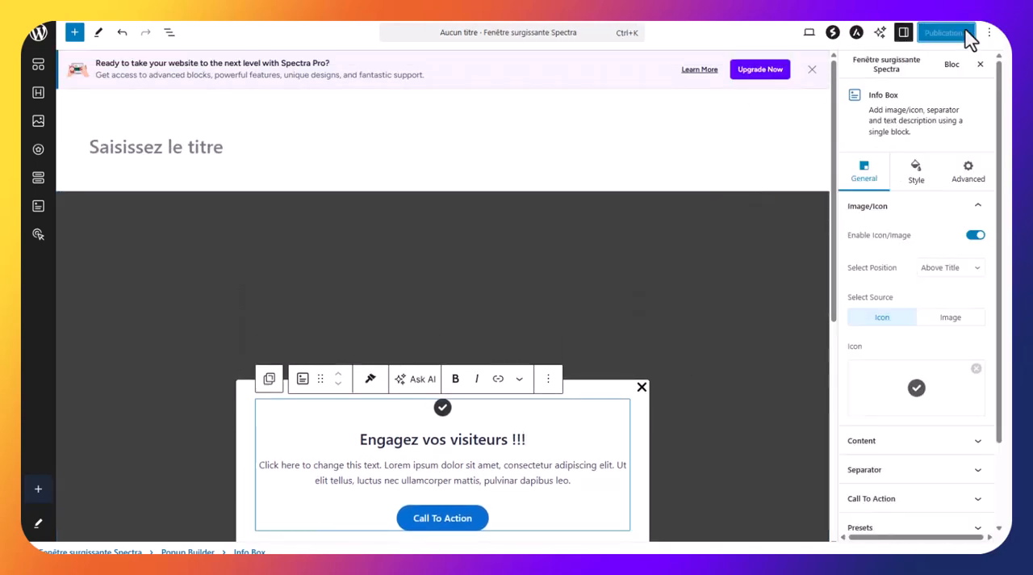
{"action": "left_click", "coordinate": [38, 36]}
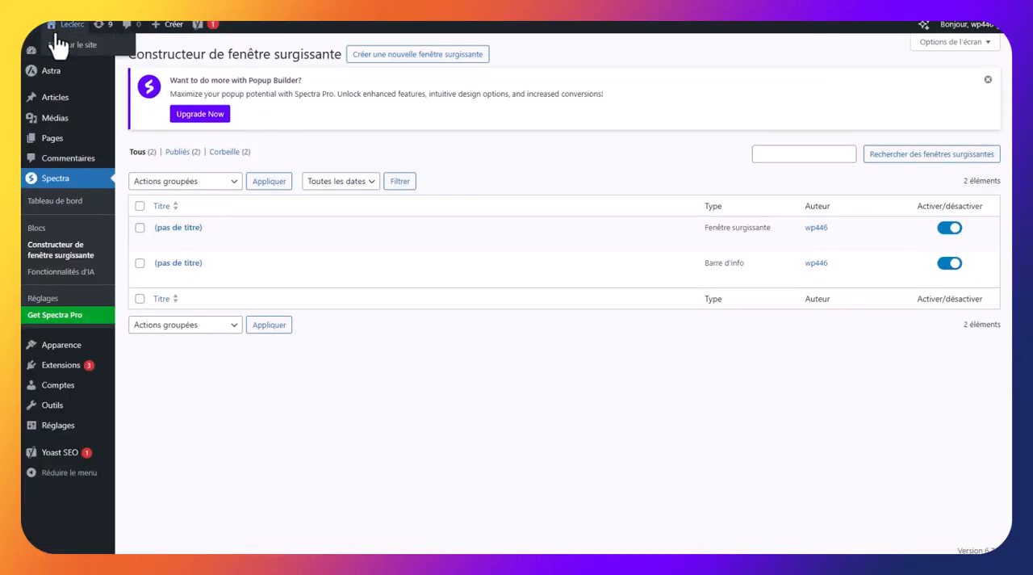
Visit the site, close the popup, check the info bar on NOS SERVICE and BLOG / ACTU, and close it
{"action": "left_click", "coordinate": [68, 50]}
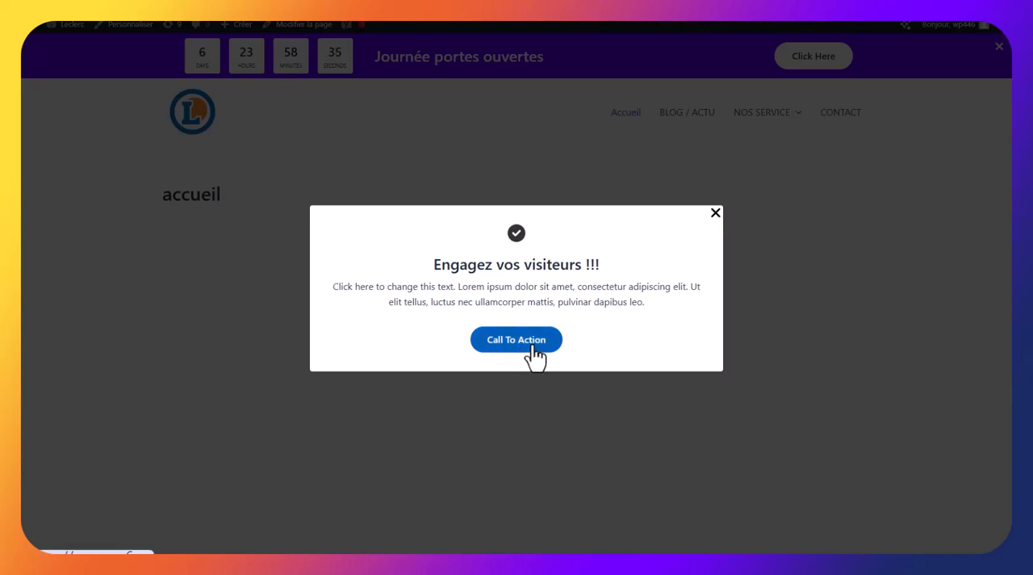
{"action": "left_click", "coordinate": [715, 213]}
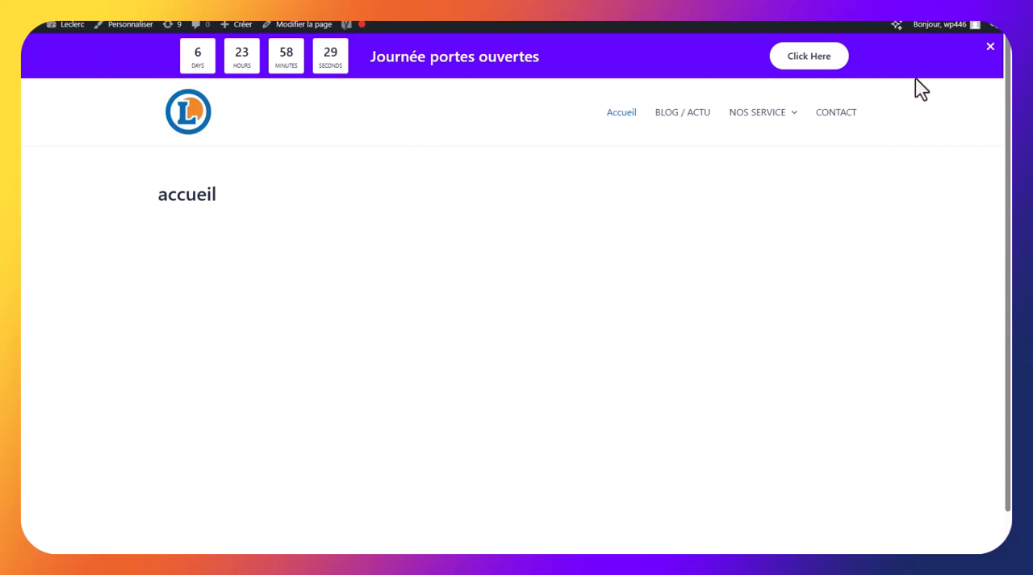
{"action": "left_click", "coordinate": [757, 121]}
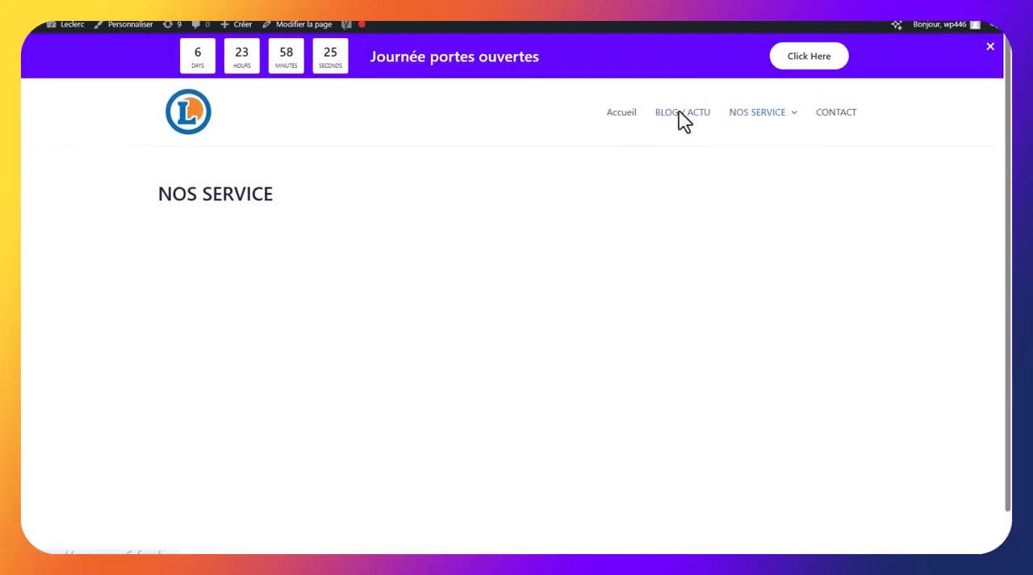
{"action": "left_click", "coordinate": [683, 115]}
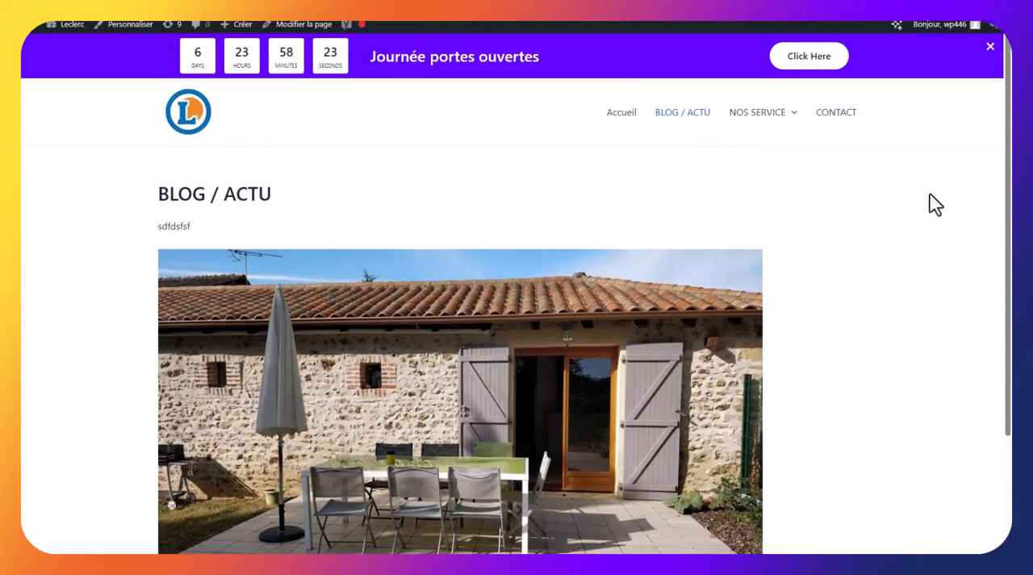
{"action": "left_click", "coordinate": [990, 49]}
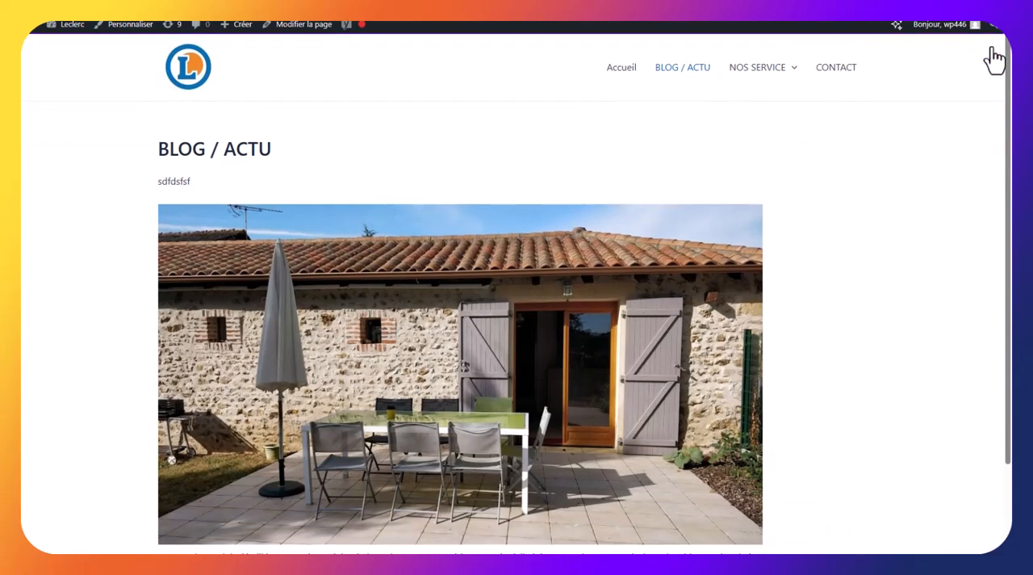
{"action": "left_click", "coordinate": [748, 70]}
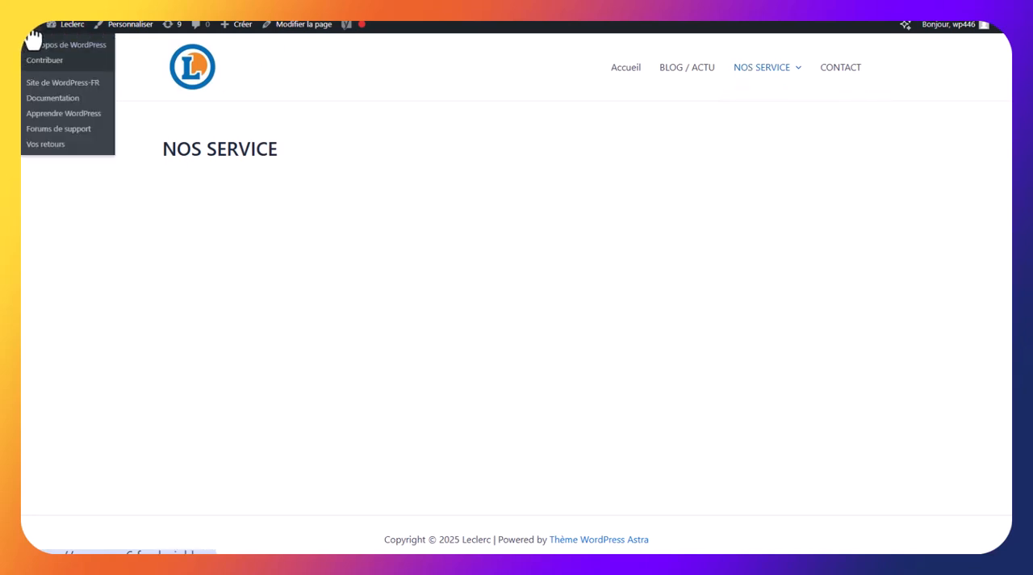
Return to the WordPress administration, open the theme customizer and look into its Global section
{"action": "left_click", "coordinate": [33, 40]}
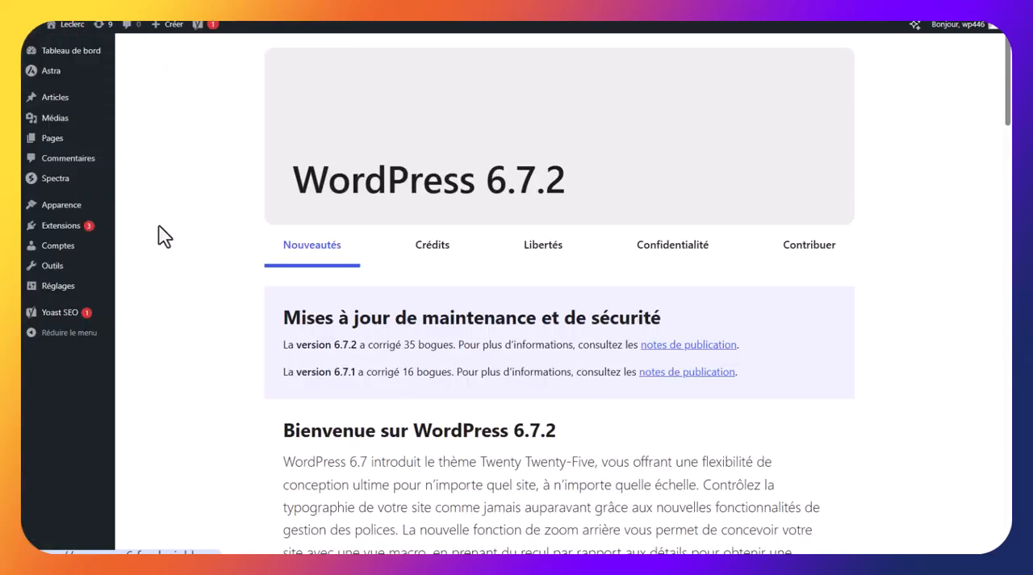
{"action": "mouse_move", "coordinate": [63, 210]}
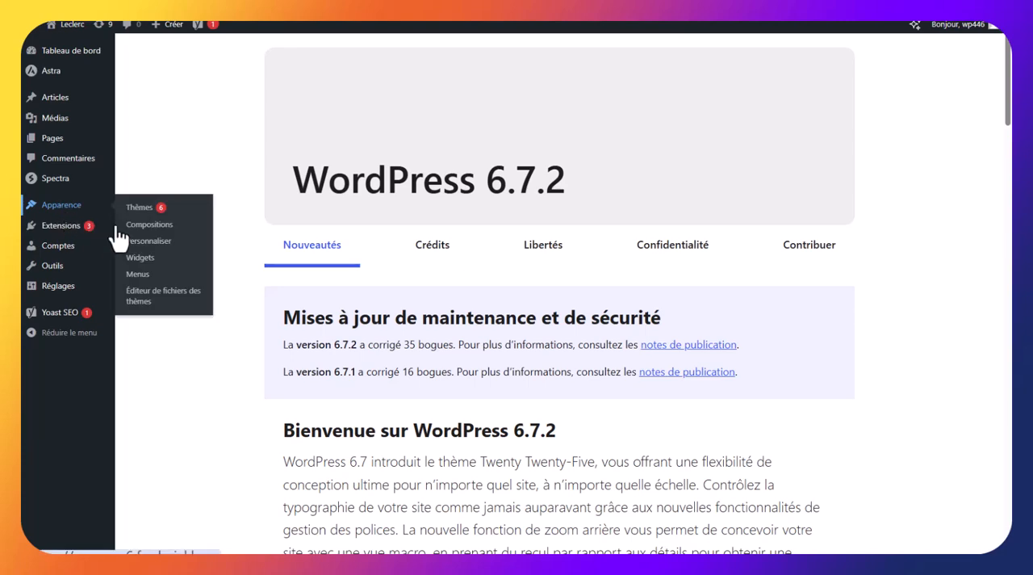
{"action": "left_click", "coordinate": [160, 245]}
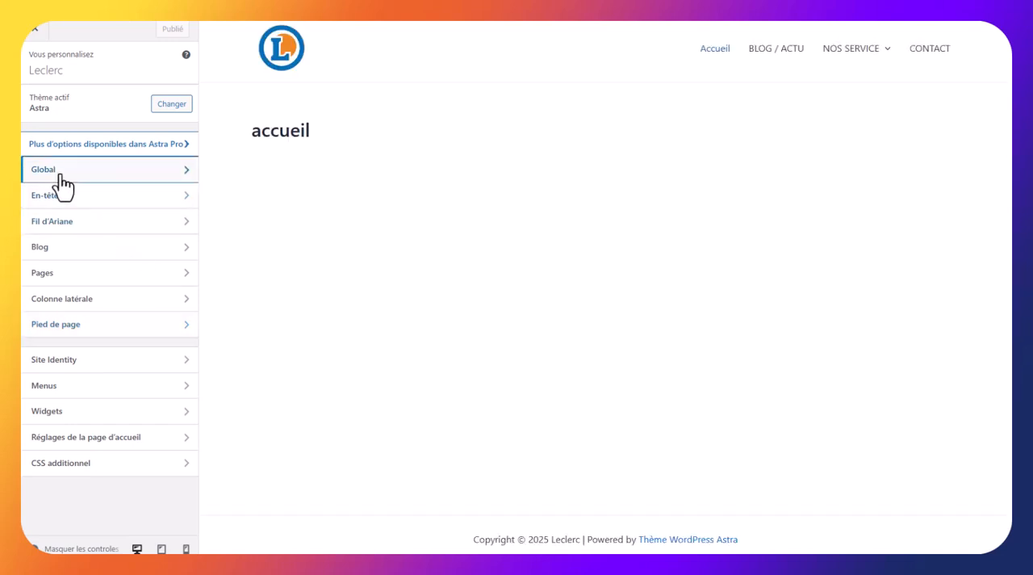
{"action": "left_click", "coordinate": [62, 184]}
{"action": "left_click", "coordinate": [34, 71]}
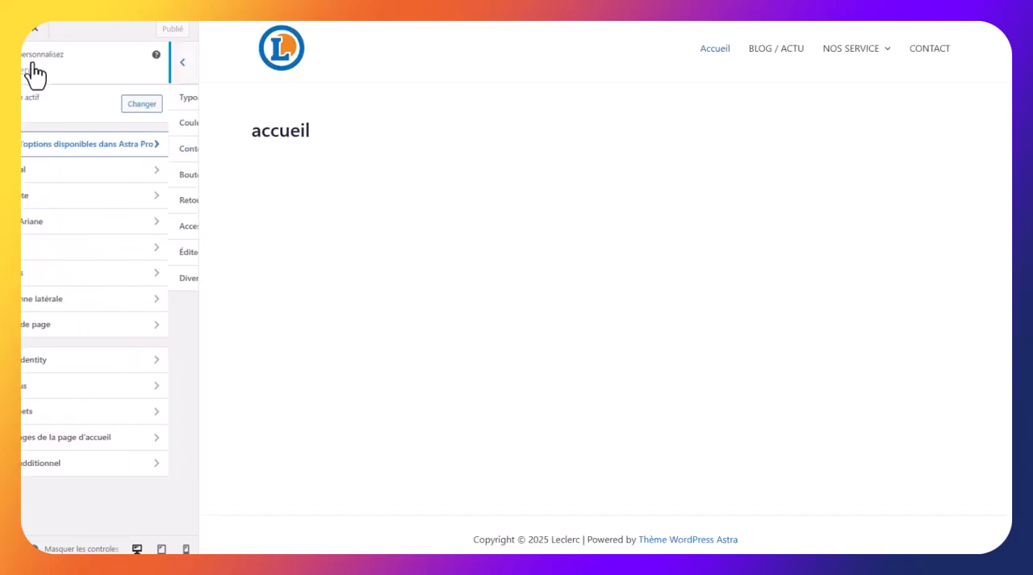
Reduce the header logo's width to about 75 px and return to the customizer's main options
{"action": "left_click", "coordinate": [69, 206]}
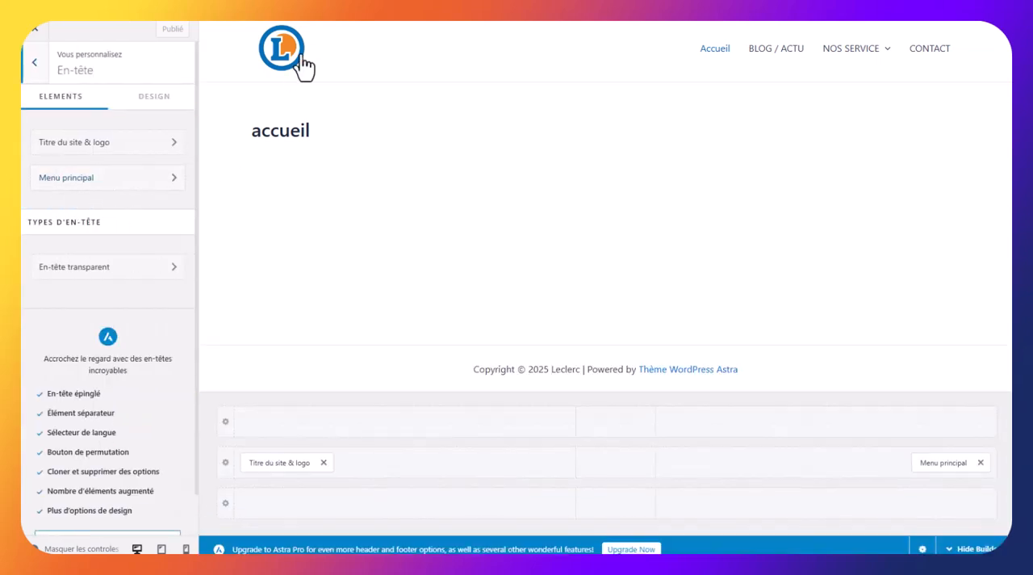
{"action": "left_click", "coordinate": [261, 42]}
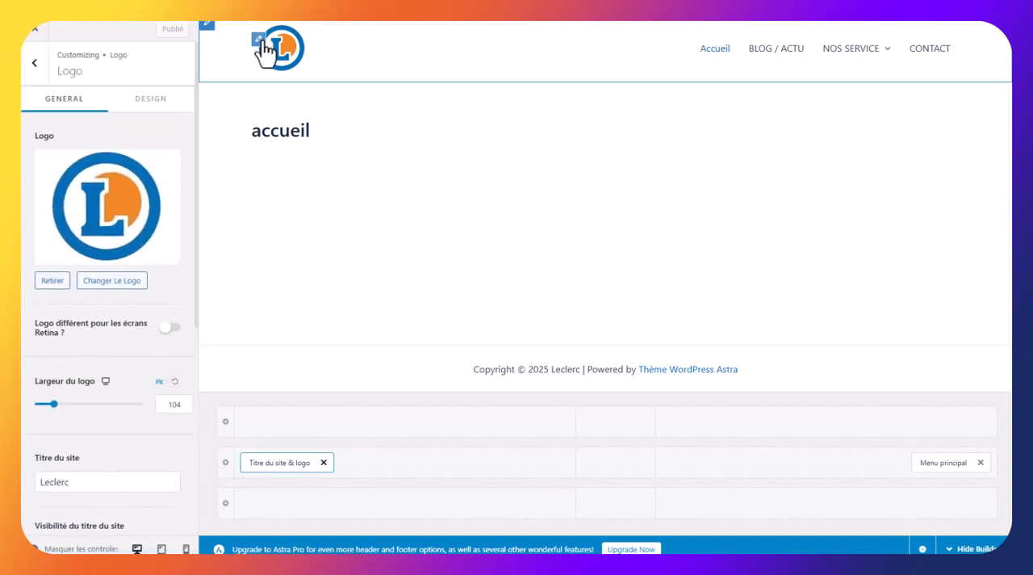
{"action": "mouse_move", "coordinate": [54, 404]}
{"action": "left_mouse_down"}
{"action": "mouse_move", "coordinate": [102, 405]}
{"action": "mouse_move", "coordinate": [49, 407]}
{"action": "left_mouse_up"}
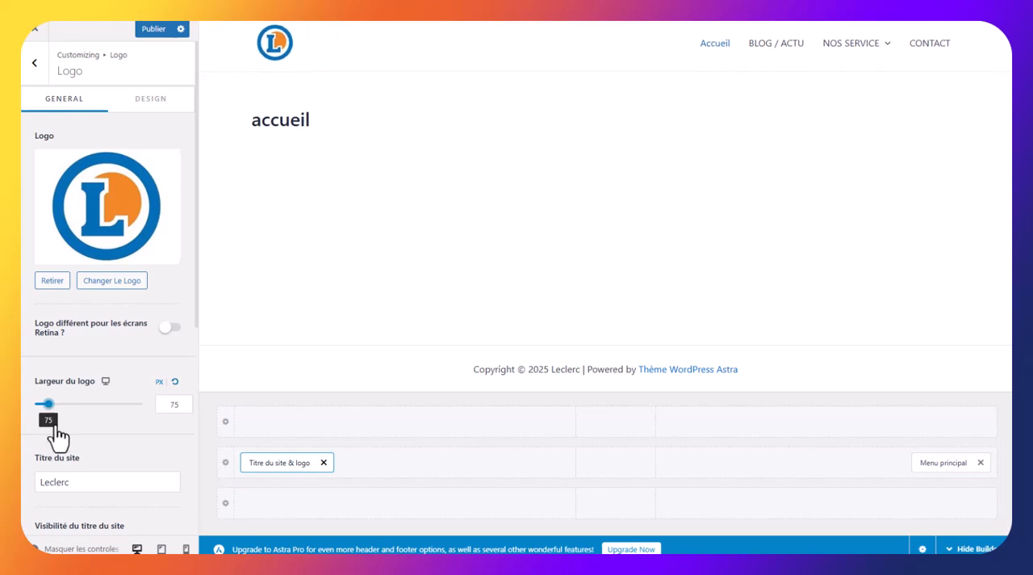
{"action": "left_click", "coordinate": [34, 63]}
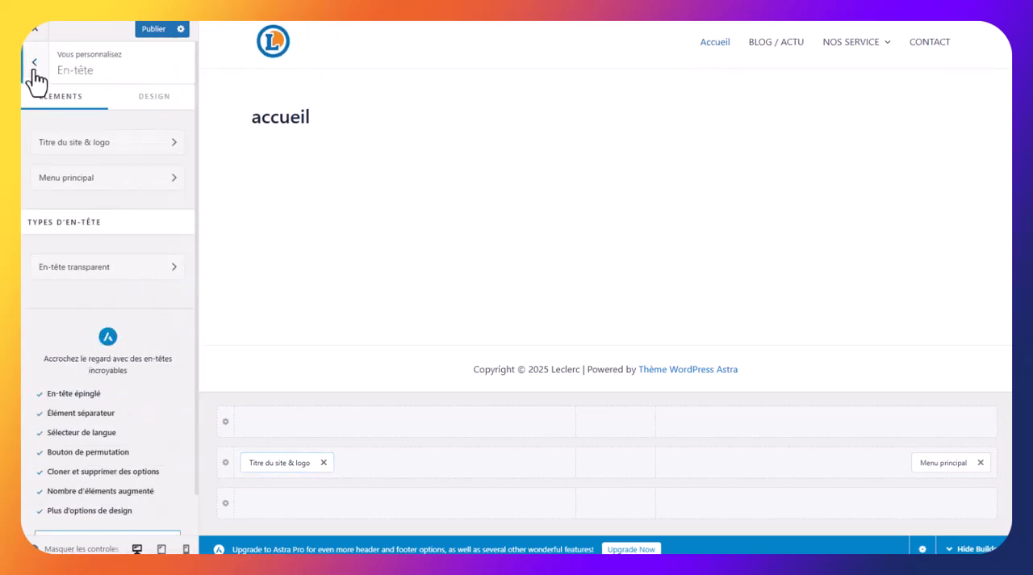
{"action": "left_click", "coordinate": [36, 77]}
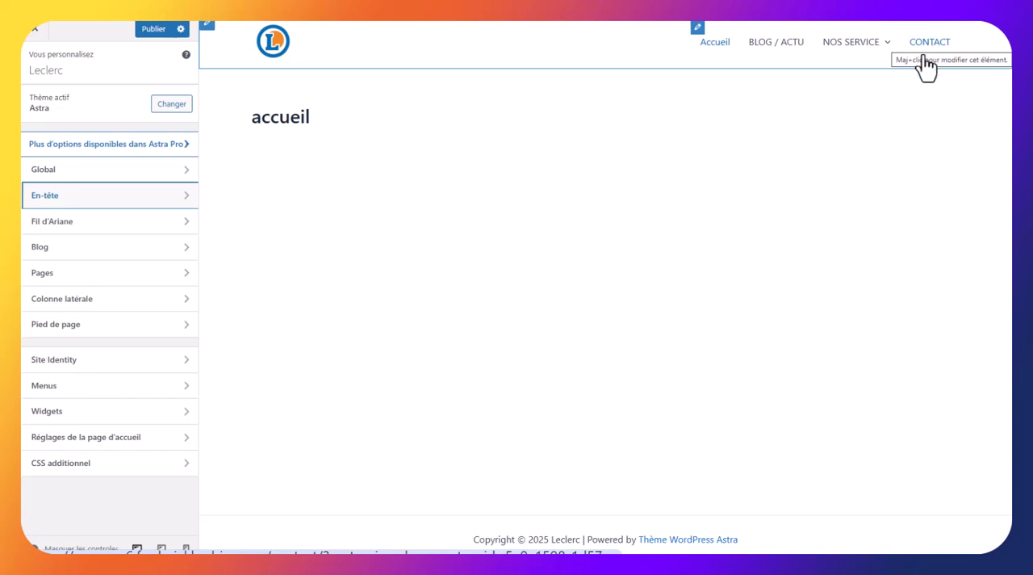
Set the CONTACT page as the site's static homepage in the customizer
{"action": "left_click", "coordinate": [110, 438]}
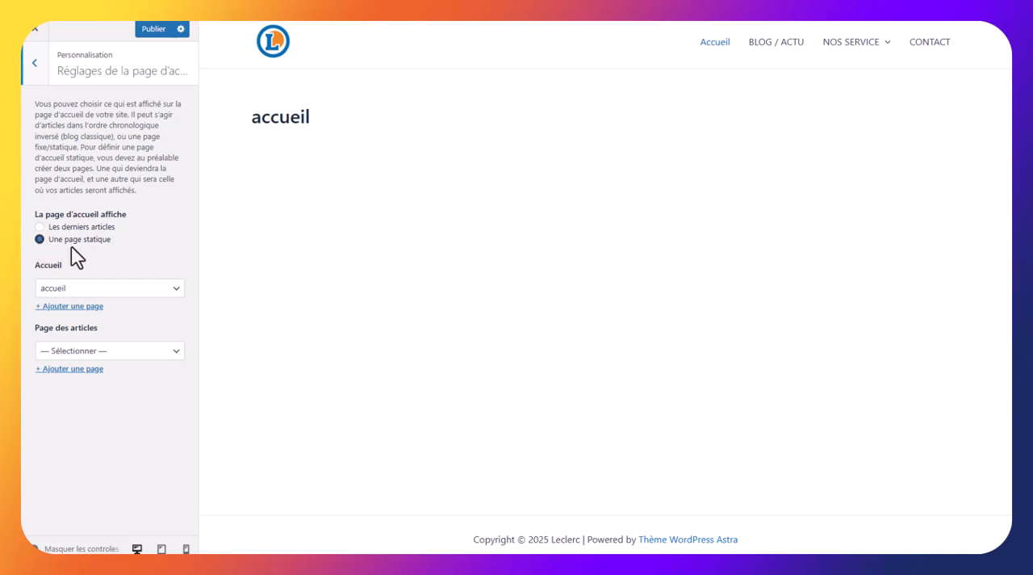
{"action": "left_click", "coordinate": [81, 292]}
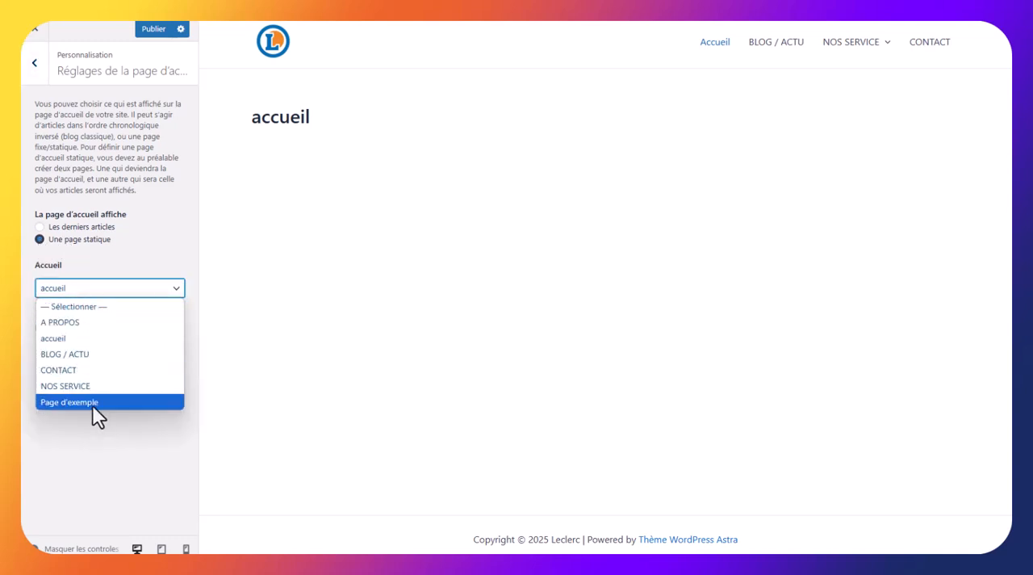
{"action": "left_click", "coordinate": [76, 370]}
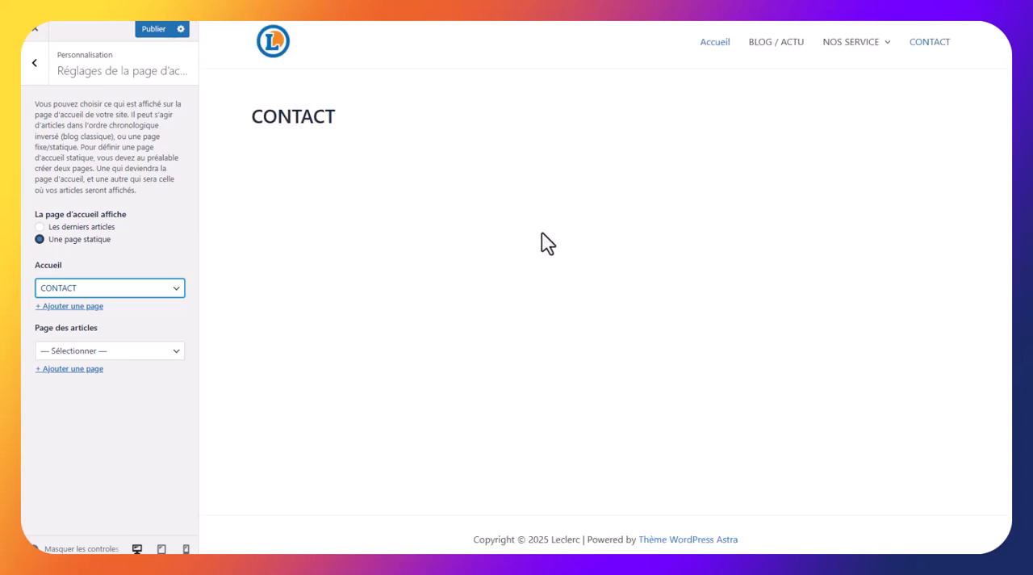
Add a Social element to the centre column of the middle row in the site footer
{"action": "left_click", "coordinate": [38, 71]}
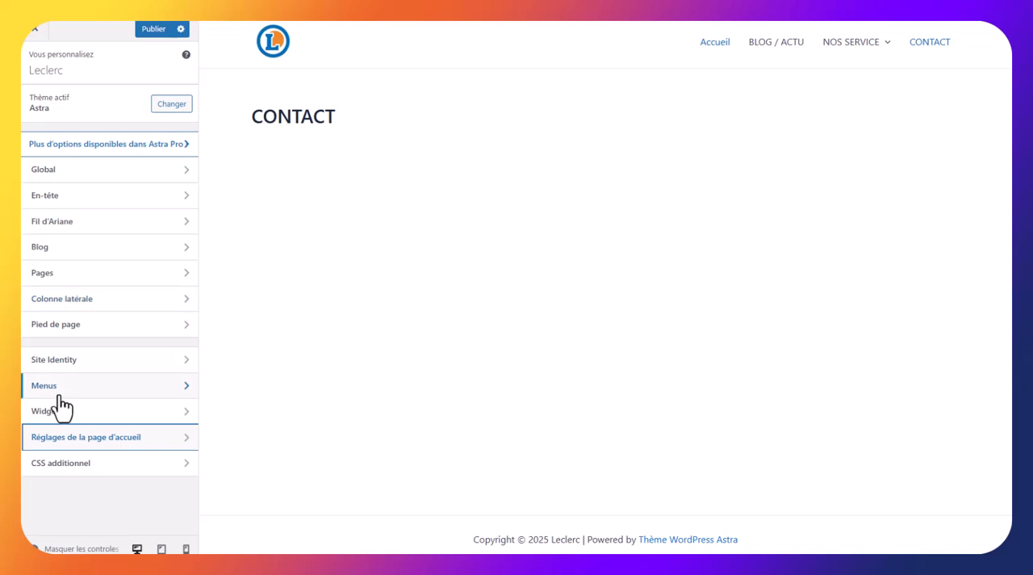
{"action": "left_click", "coordinate": [76, 325]}
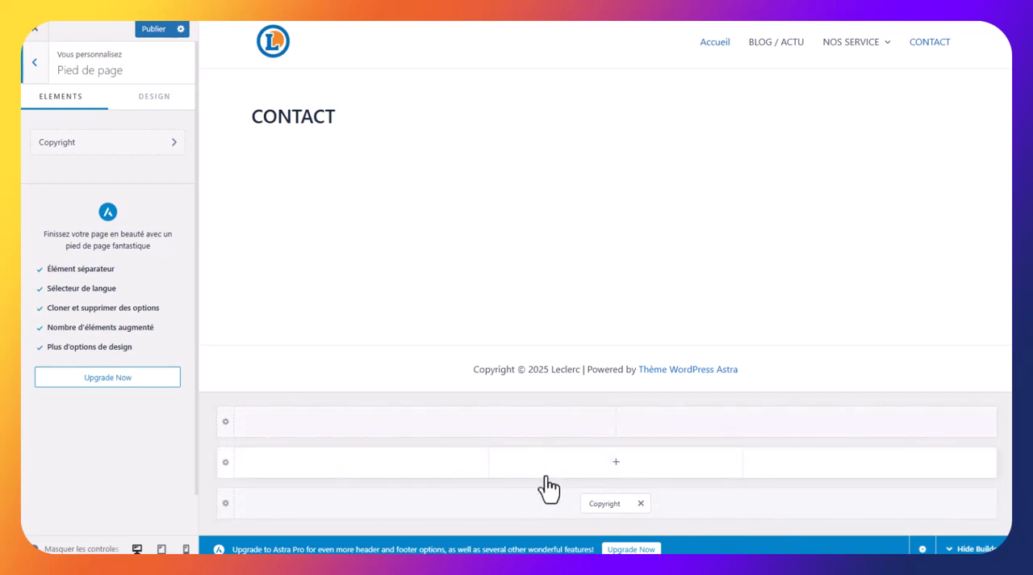
{"action": "left_click", "coordinate": [616, 462]}
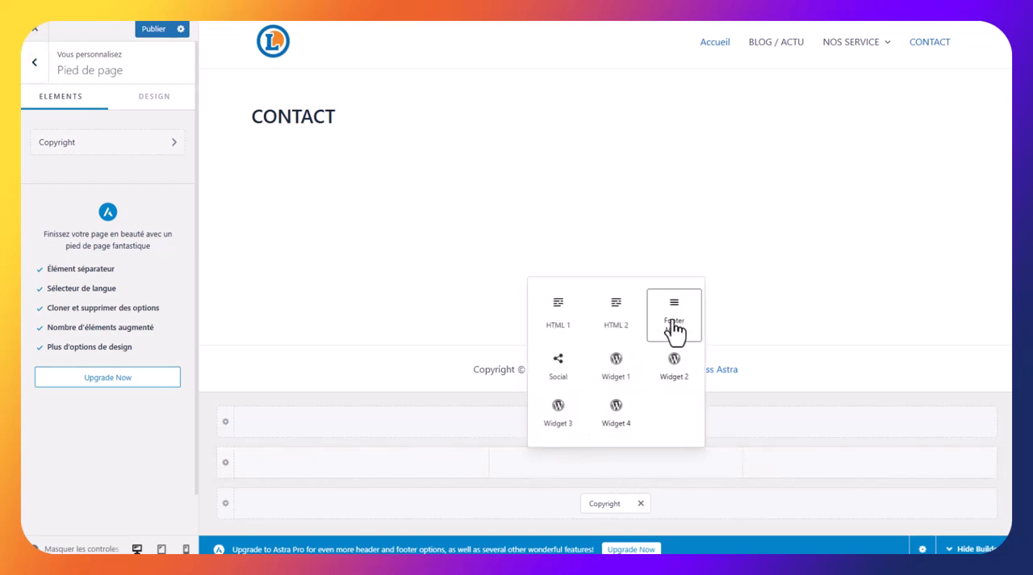
{"action": "left_click", "coordinate": [566, 378]}
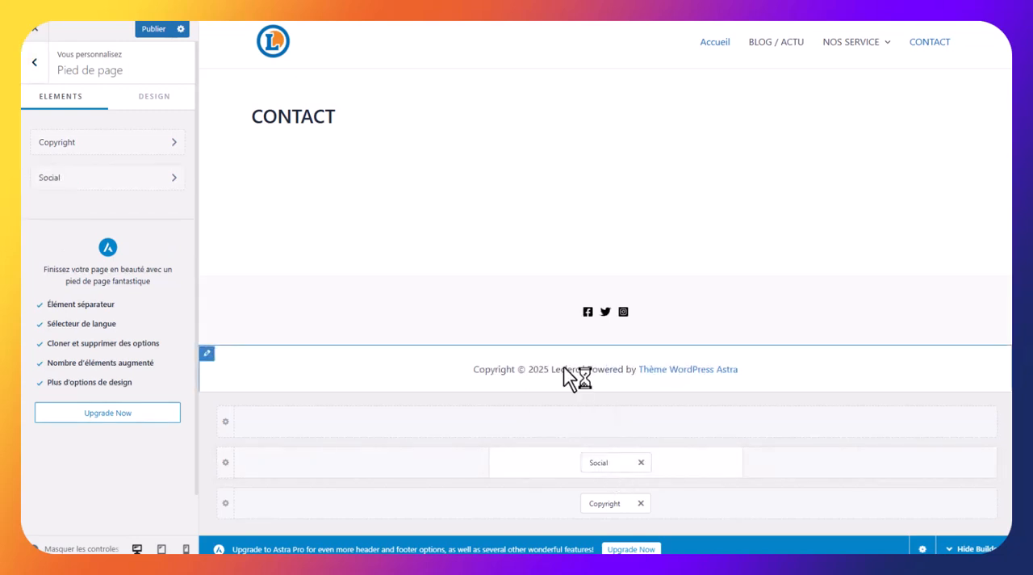
Remove Twitter from the footer's social icons and hide the Instagram icon
{"action": "left_click", "coordinate": [174, 179]}
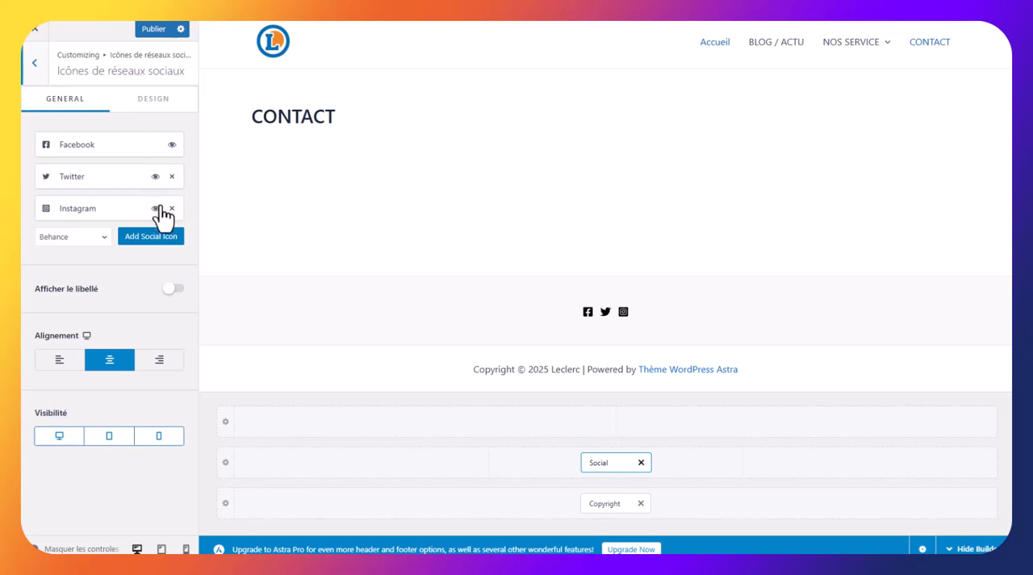
{"action": "left_click", "coordinate": [170, 176]}
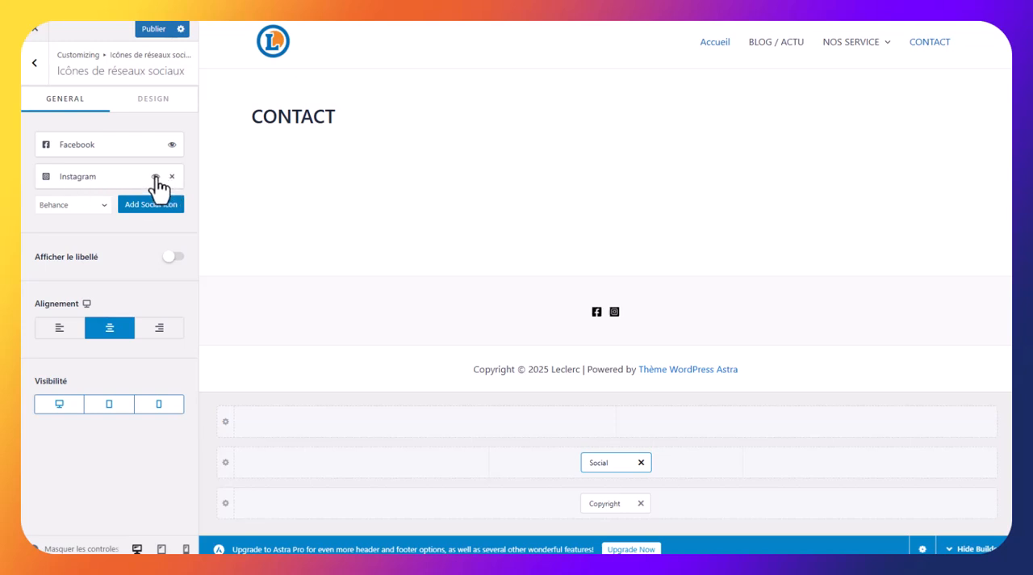
{"action": "left_click", "coordinate": [156, 177]}
Add a Linkedin icon to the footer's social icons and open its URL for editing
{"action": "left_click", "coordinate": [102, 207]}
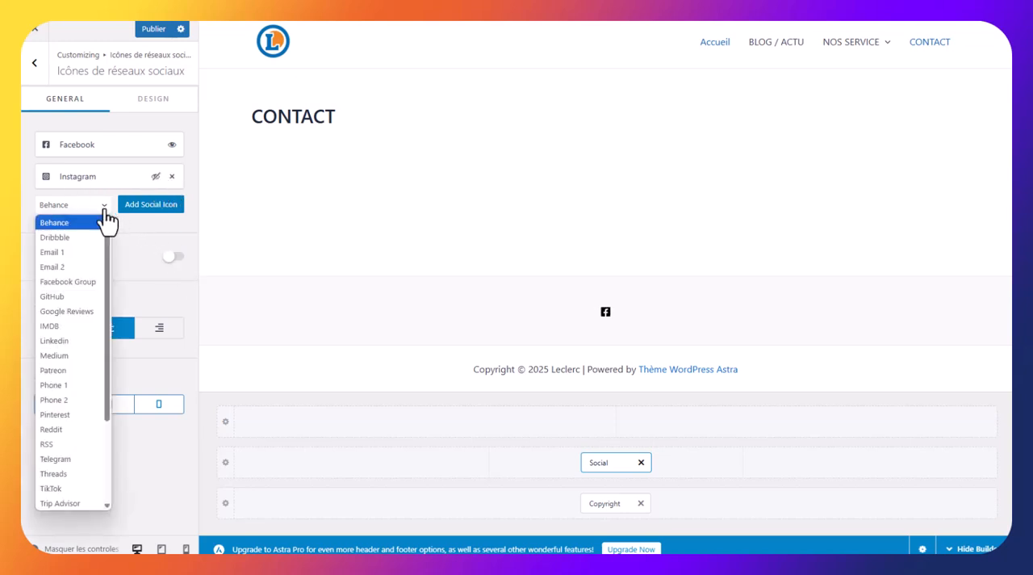
{"action": "left_click", "coordinate": [76, 340]}
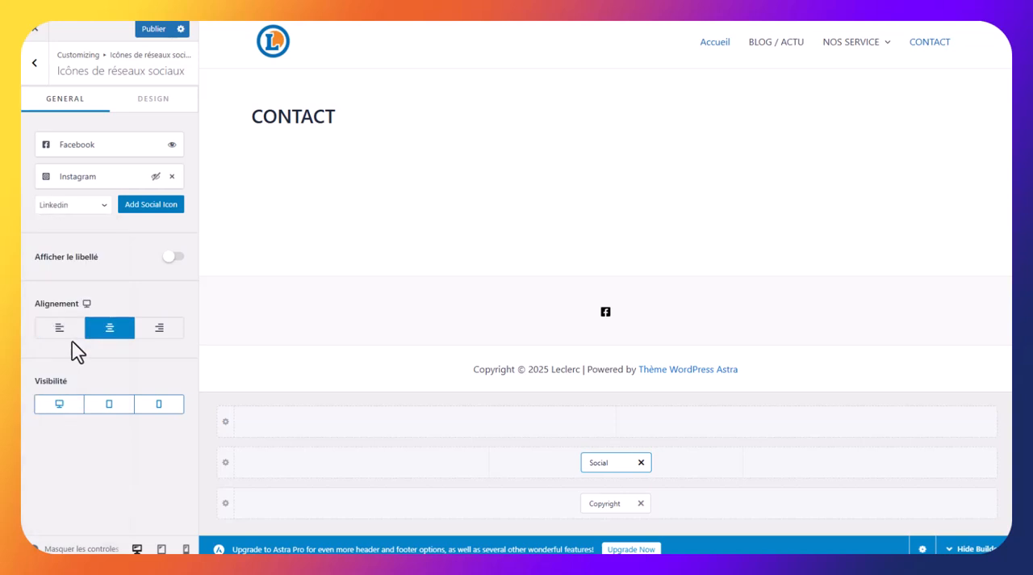
{"action": "left_click", "coordinate": [154, 207]}
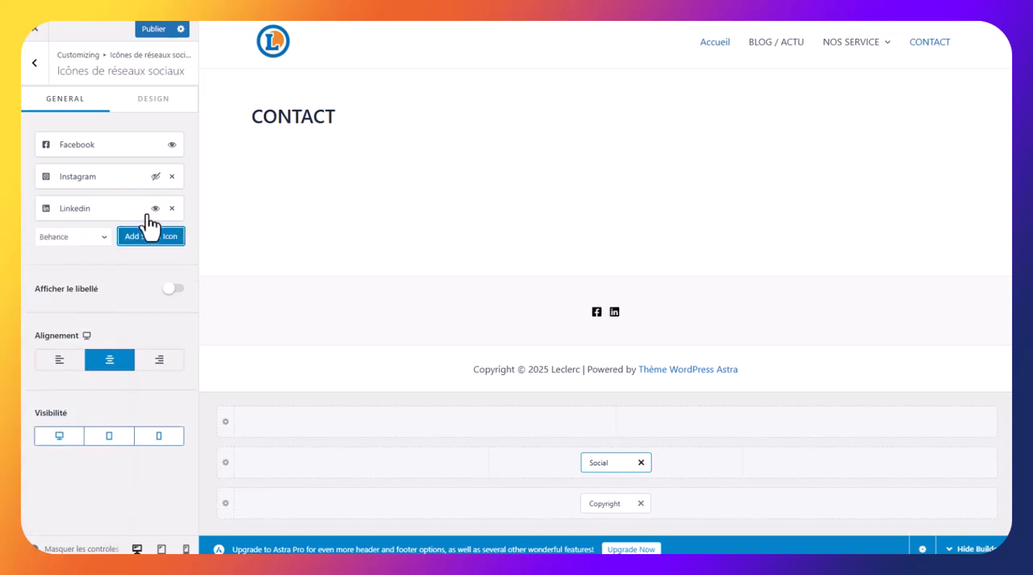
{"action": "left_click", "coordinate": [117, 210]}
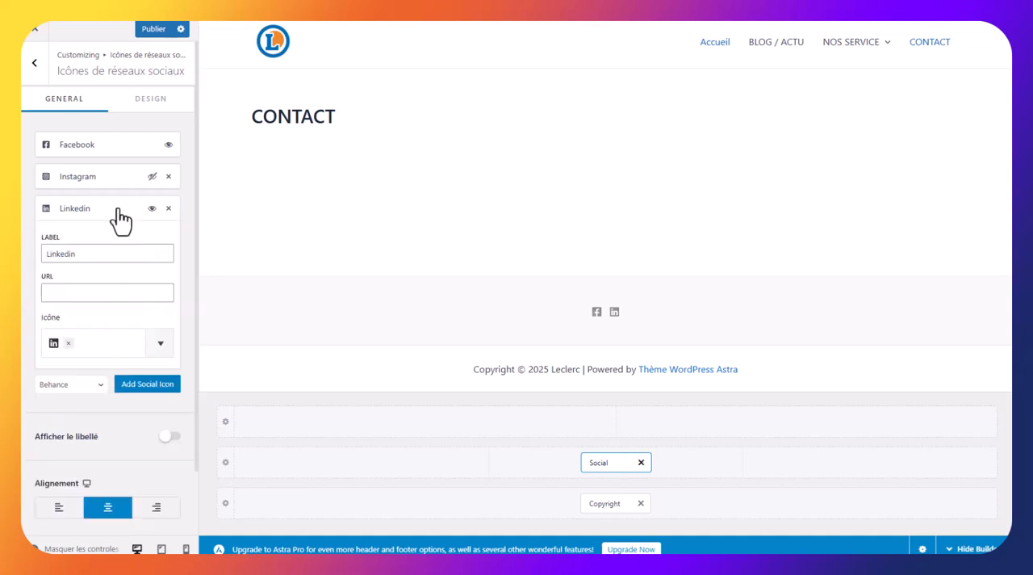
{"action": "left_click", "coordinate": [89, 294]}
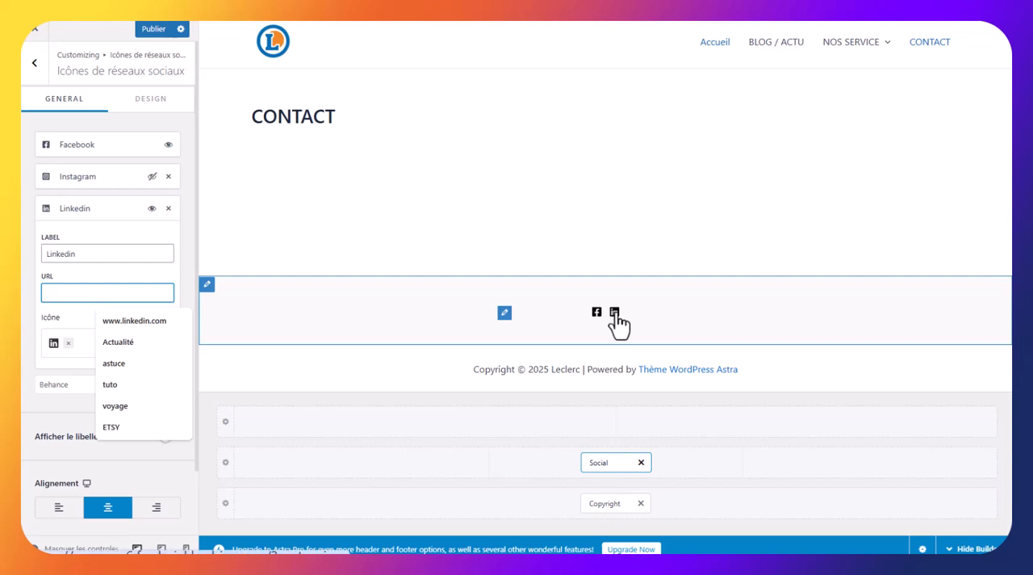
Publish the footer changes and return to the customizer's main options
{"action": "left_click", "coordinate": [154, 30]}
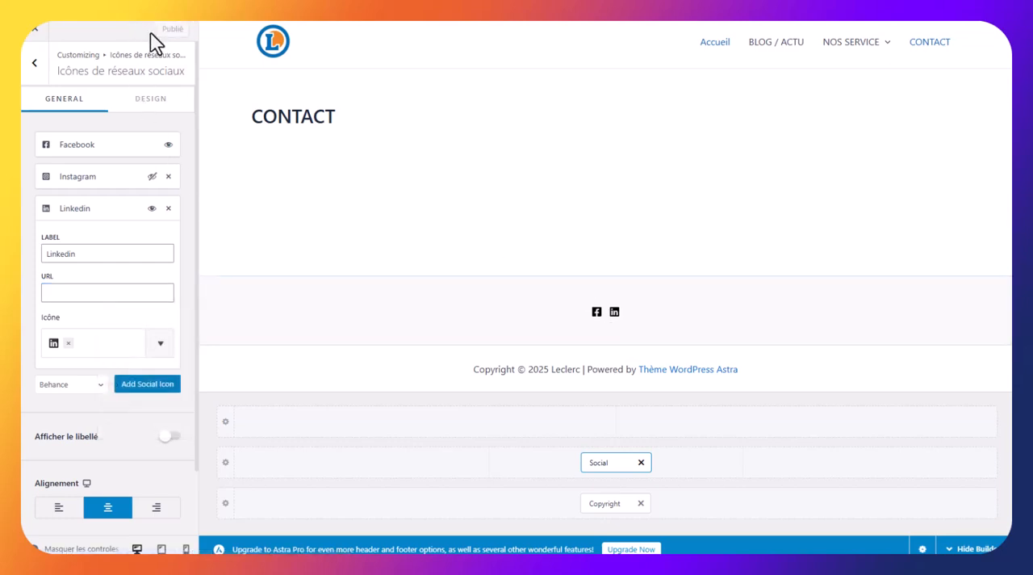
{"action": "left_click", "coordinate": [39, 73]}
{"action": "left_click", "coordinate": [36, 71]}
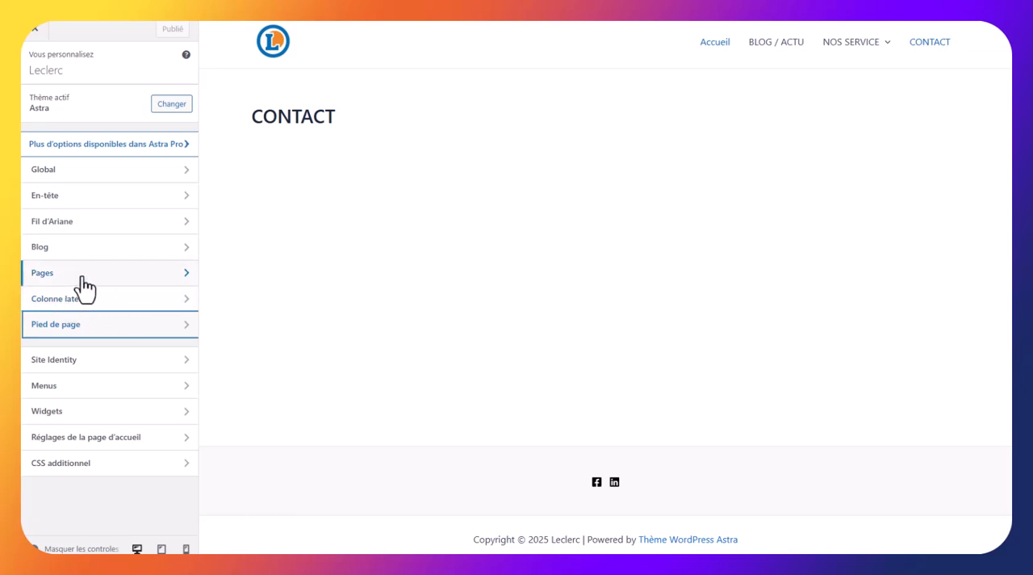
Set the sidebar layout of the site's pages to Colonne latérale droite, trying Colonne latérale gauche for comparison
{"action": "left_click", "coordinate": [110, 282]}
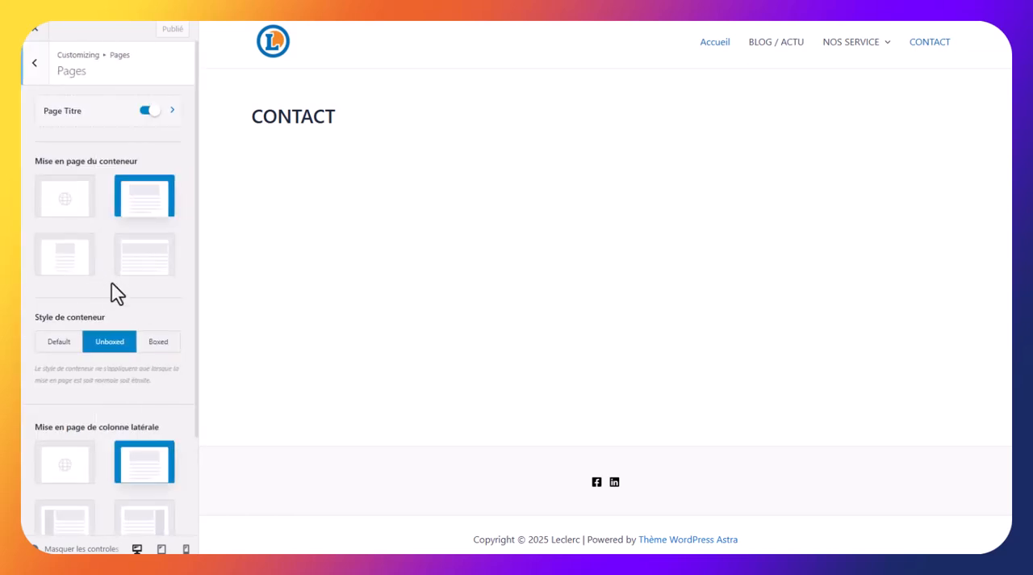
{"action": "scroll", "coordinate": [118, 294], "scroll_direction": "down", "scroll_amount": 2}
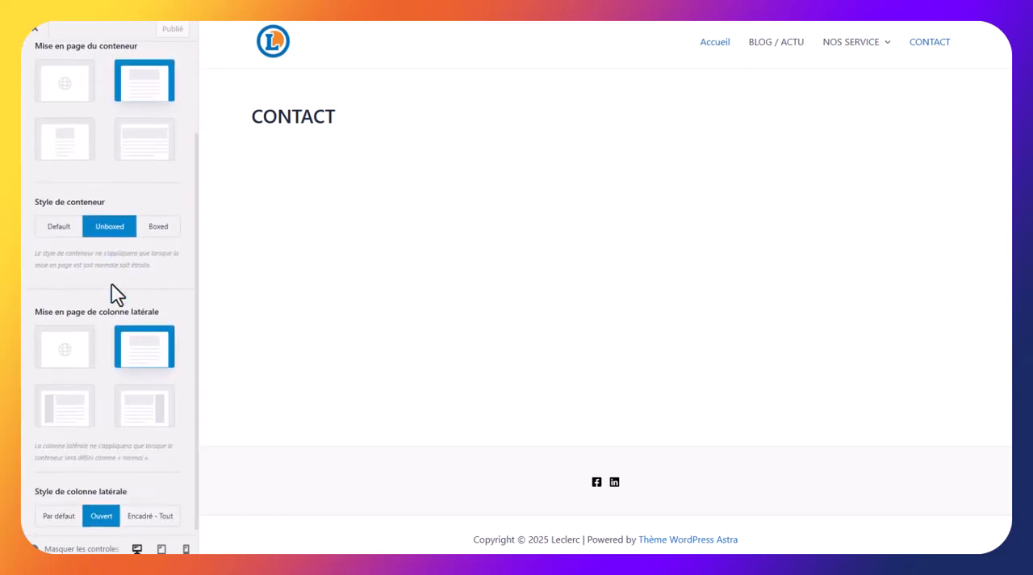
{"action": "left_click", "coordinate": [165, 418]}
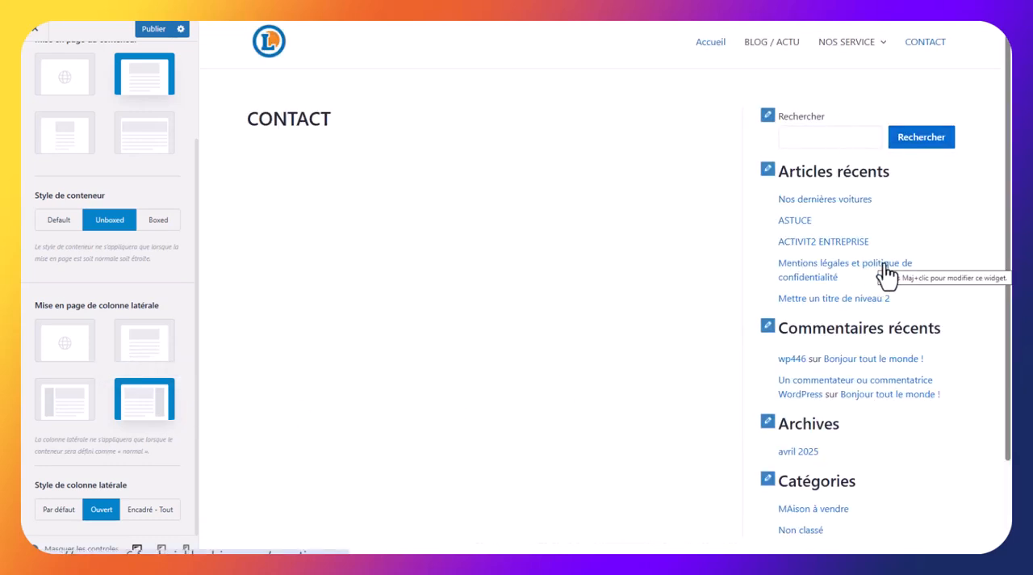
{"action": "left_click", "coordinate": [59, 417]}
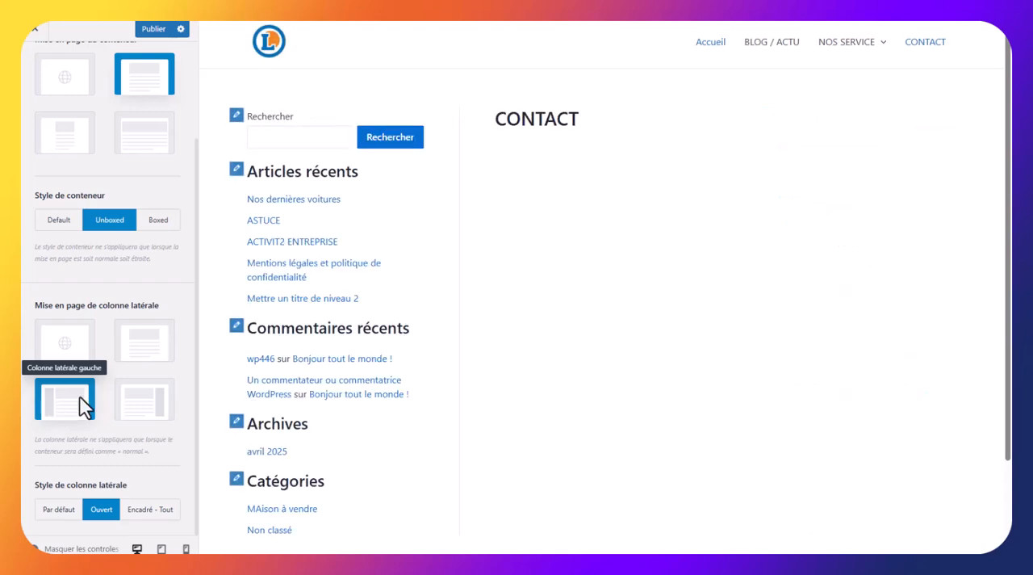
{"action": "left_click", "coordinate": [143, 405]}
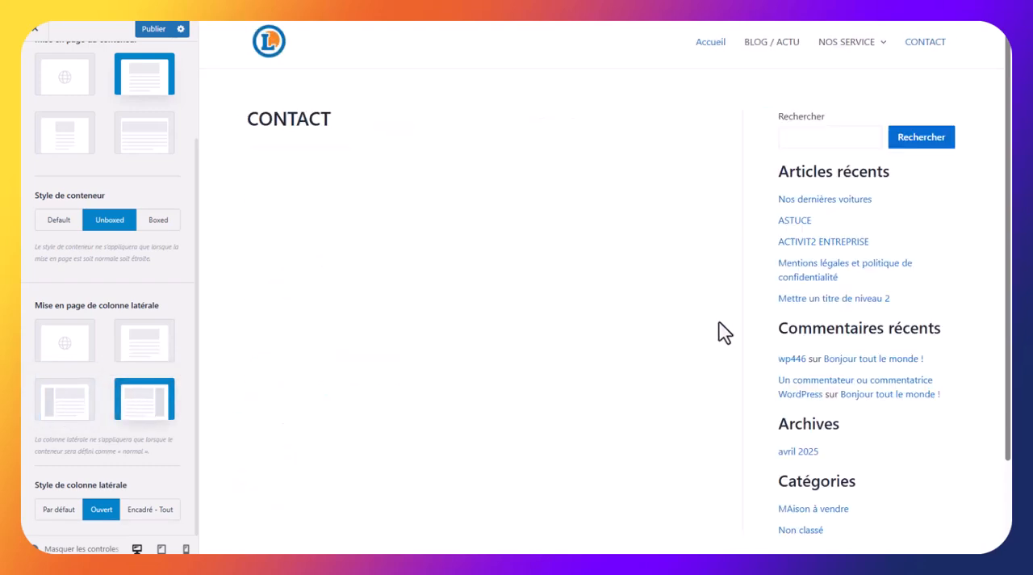
Publish the pages' sidebar layout and look into the customizer's Blog section
{"action": "scroll", "coordinate": [156, 231], "scroll_direction": "up", "scroll_amount": 3}
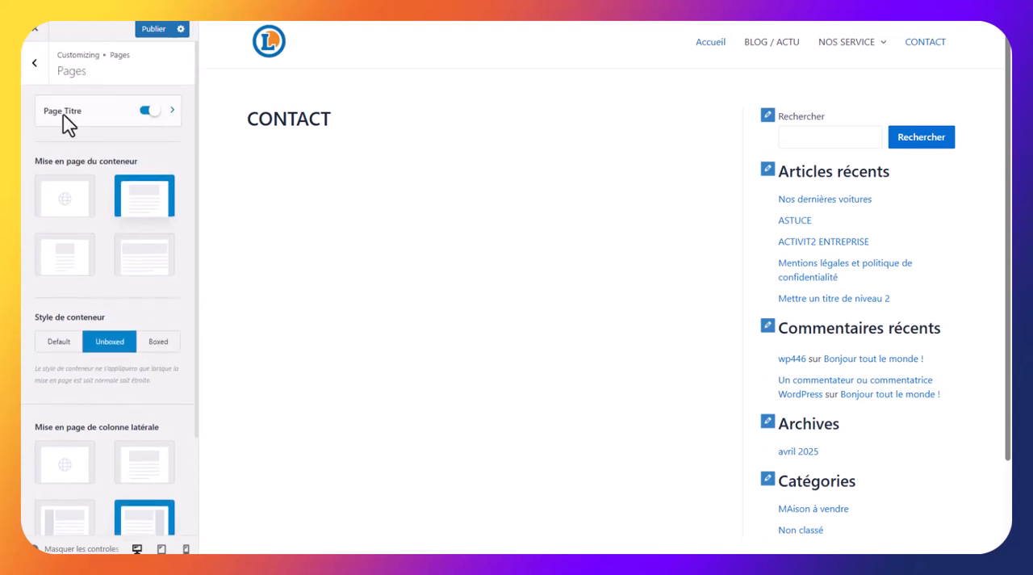
{"action": "left_click", "coordinate": [147, 36]}
{"action": "left_click", "coordinate": [34, 68]}
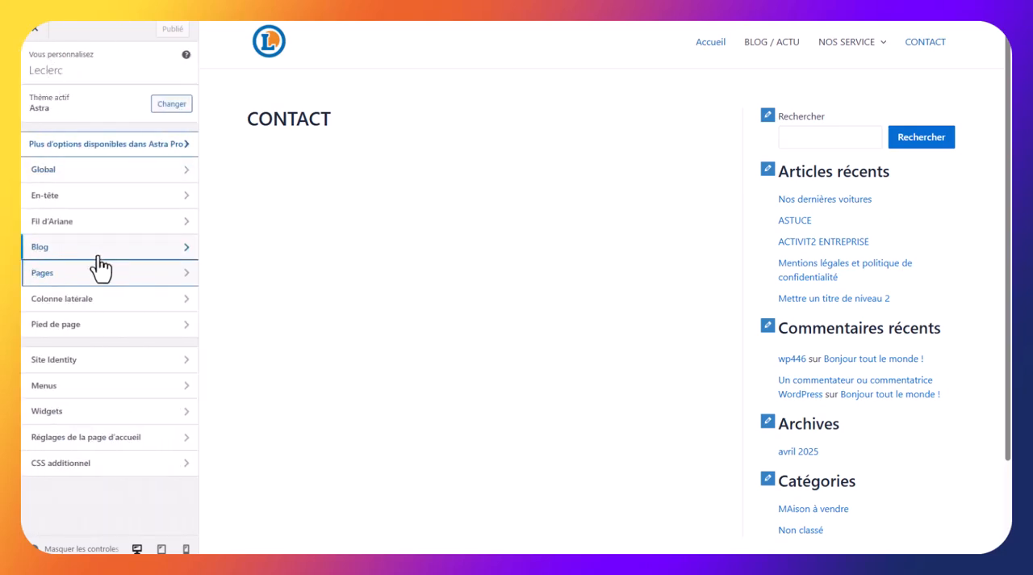
{"action": "left_click", "coordinate": [59, 257]}
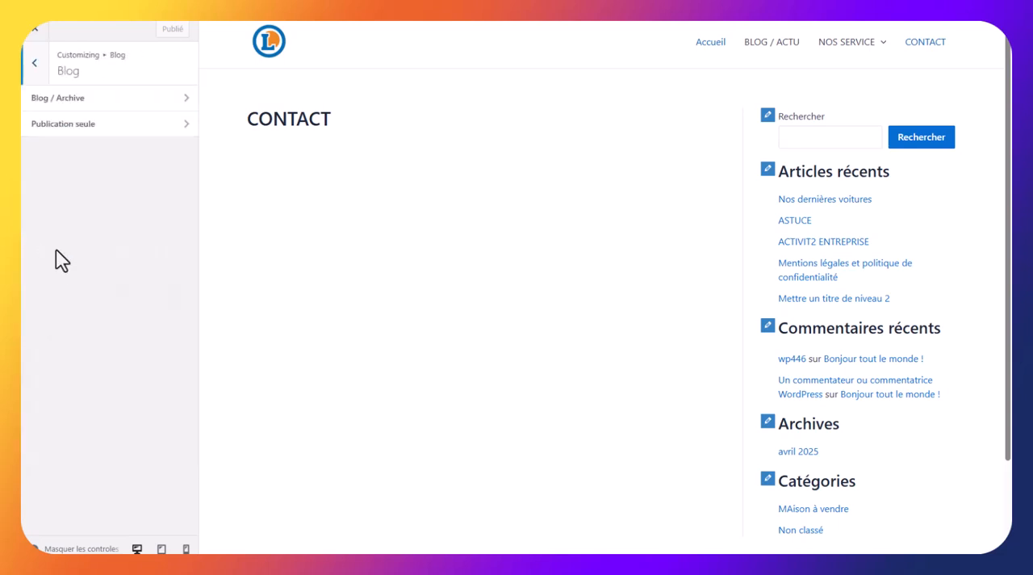
{"action": "left_click", "coordinate": [36, 64]}
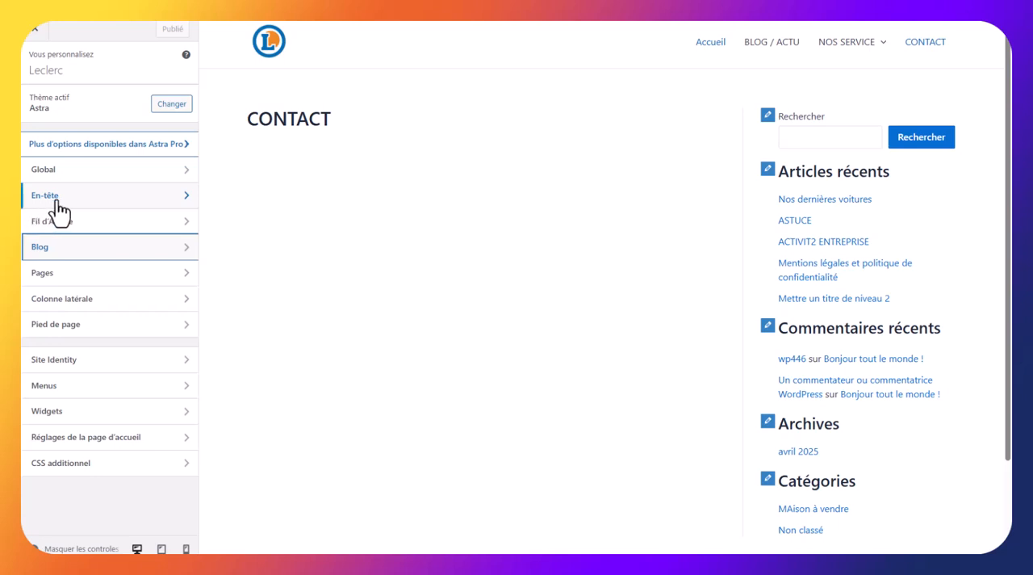
Set the breadcrumb's header position to À l'intérieur and check it on the A PROPOS page in the preview
{"action": "left_click", "coordinate": [83, 234]}
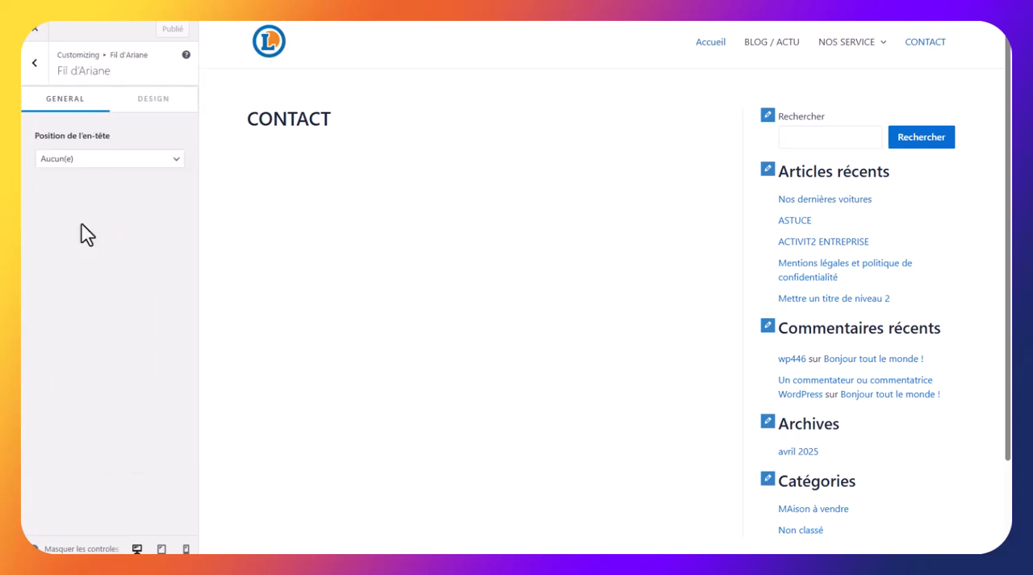
{"action": "left_click", "coordinate": [93, 160]}
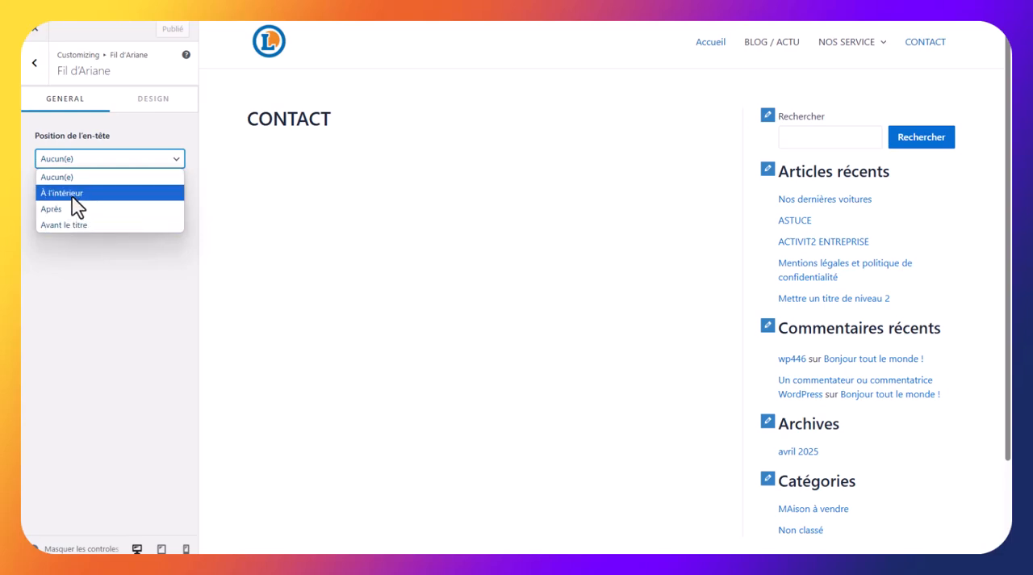
{"action": "left_click", "coordinate": [69, 197]}
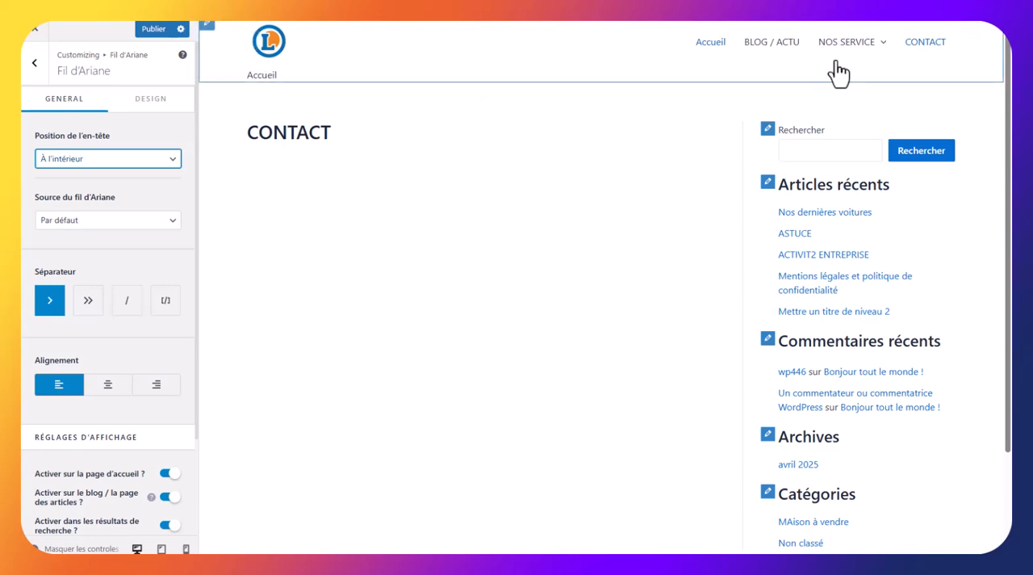
{"action": "mouse_move", "coordinate": [839, 72]}
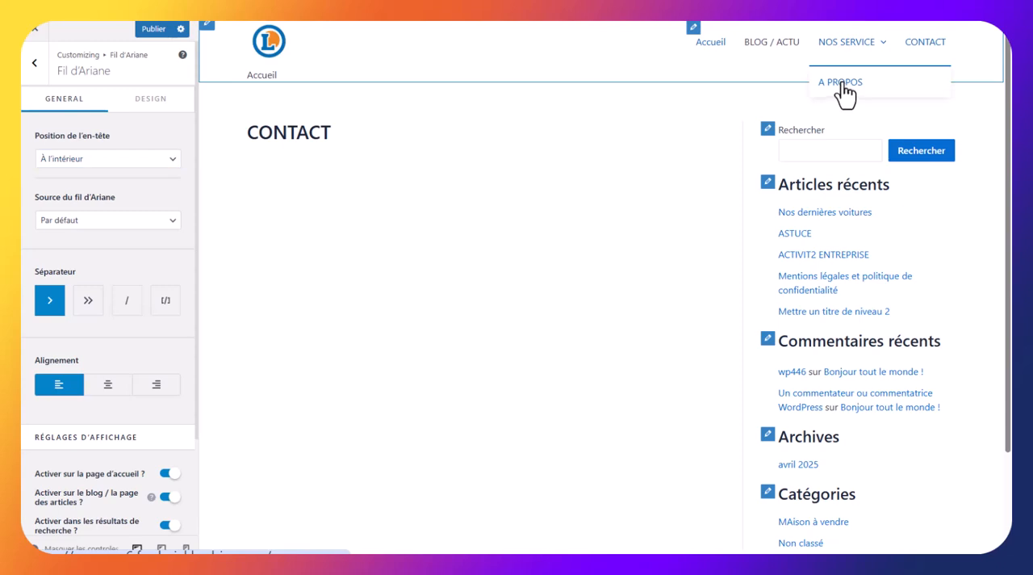
{"action": "left_click", "coordinate": [845, 87]}
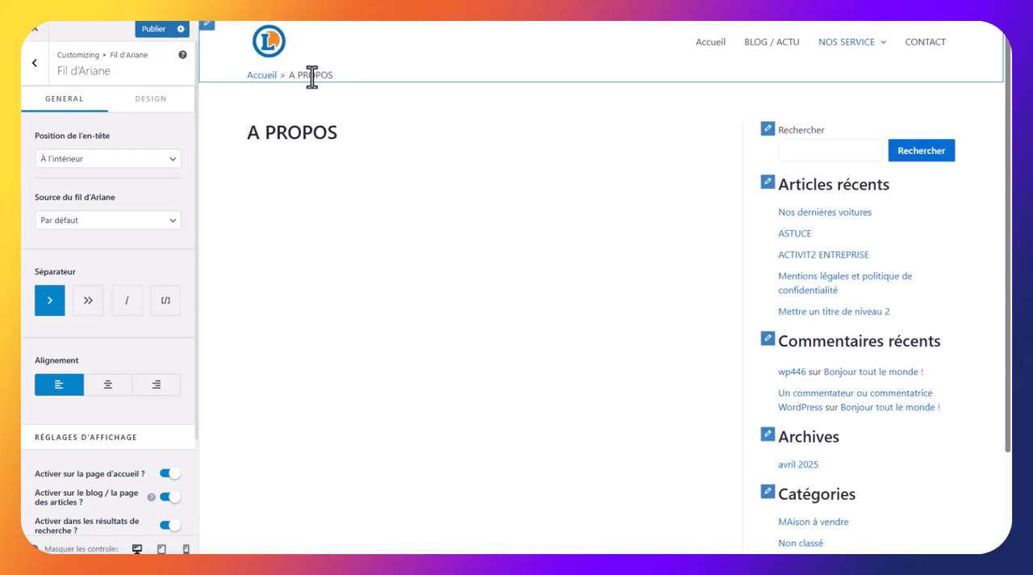
Publish the breadcrumb change and leave the customizer for the WordPress administration
{"action": "left_click", "coordinate": [34, 65]}
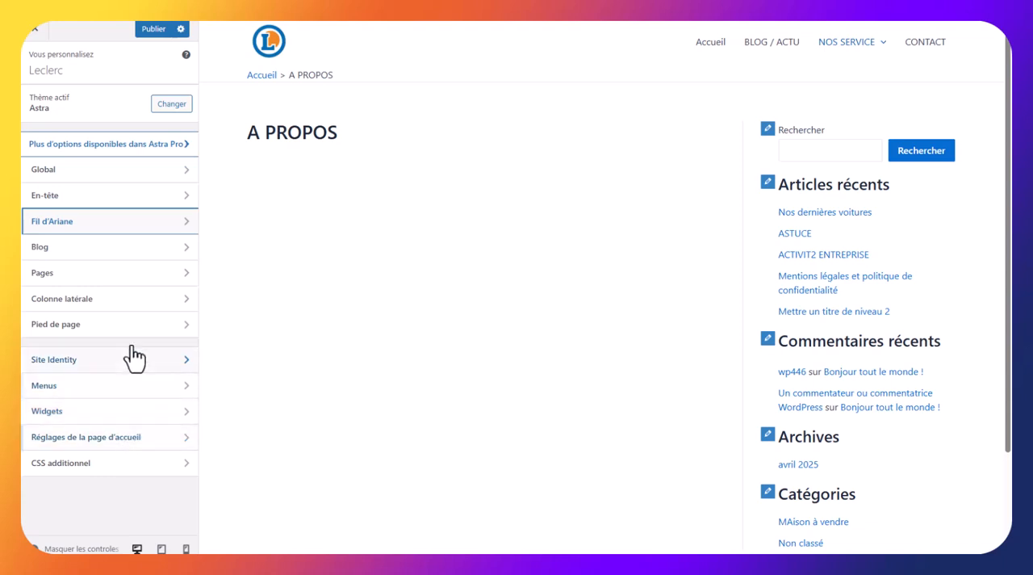
{"action": "left_click", "coordinate": [158, 32]}
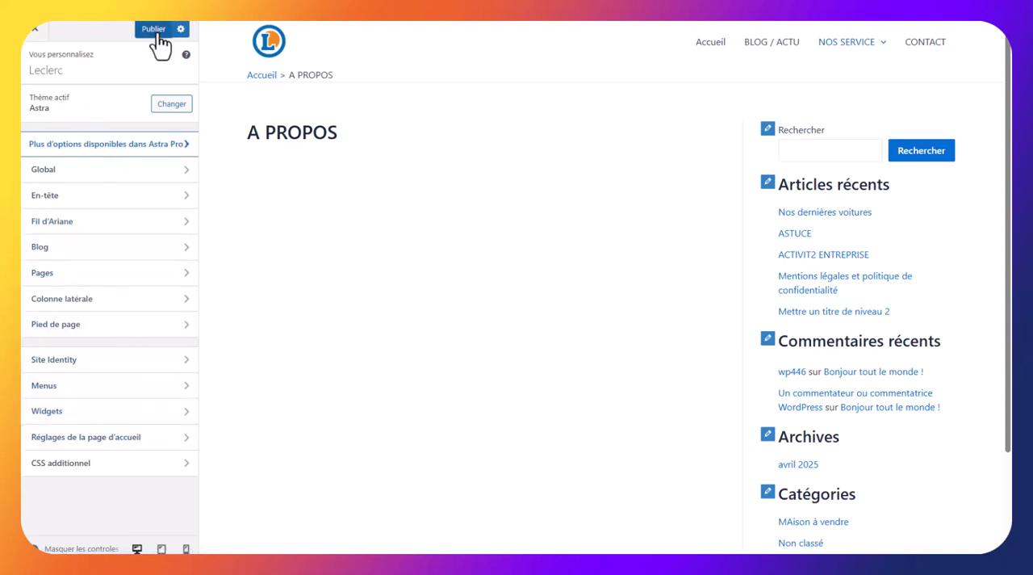
{"action": "left_click", "coordinate": [34, 33]}
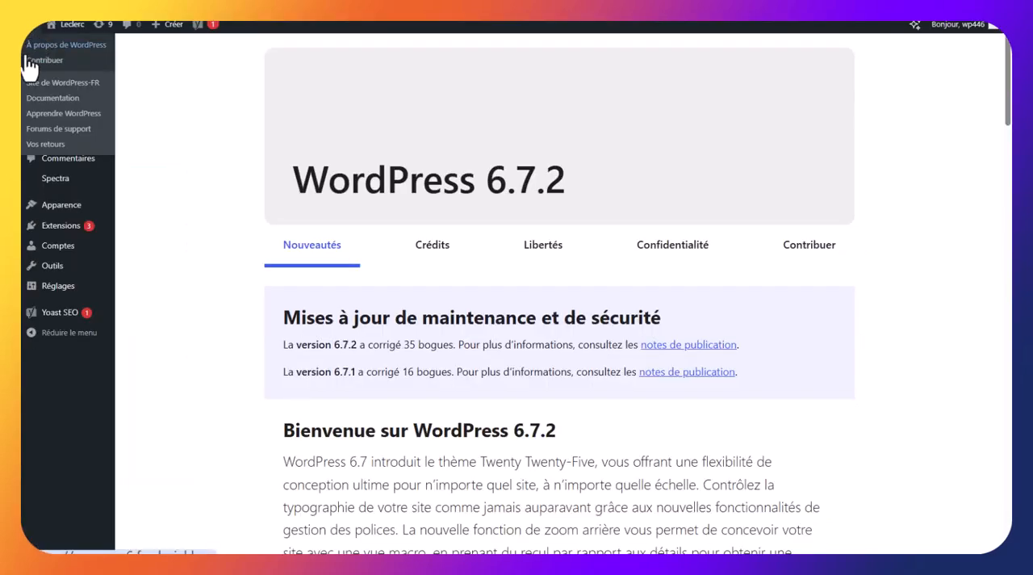